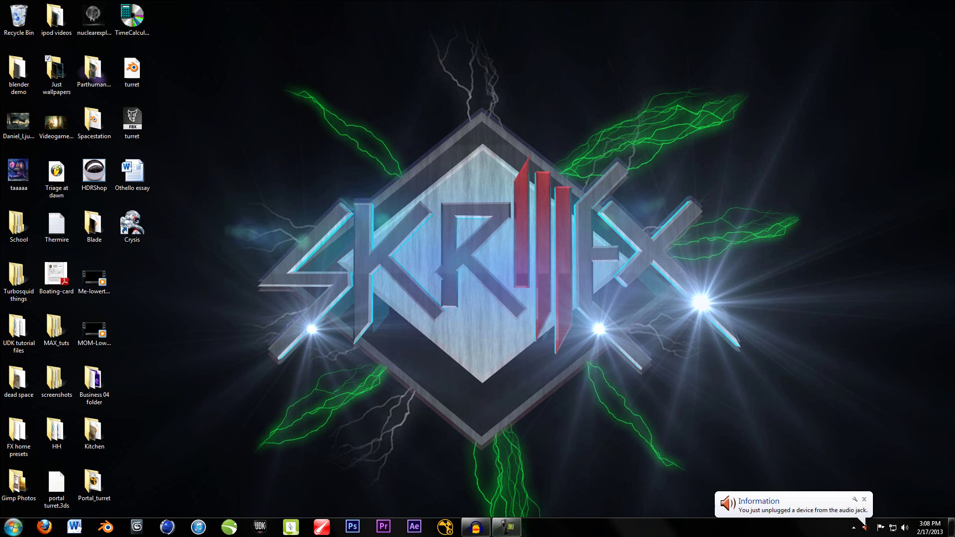
Step: Switch to Firefox and search the web for chromatic aberration
{"action": "left_click", "coordinate": [56, 530]}
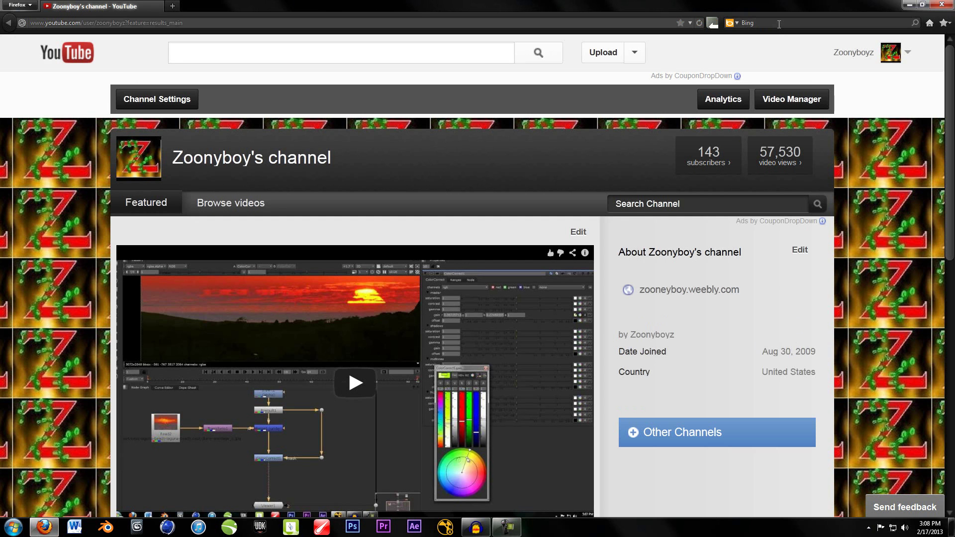
{"action": "type", "text": "ro"}
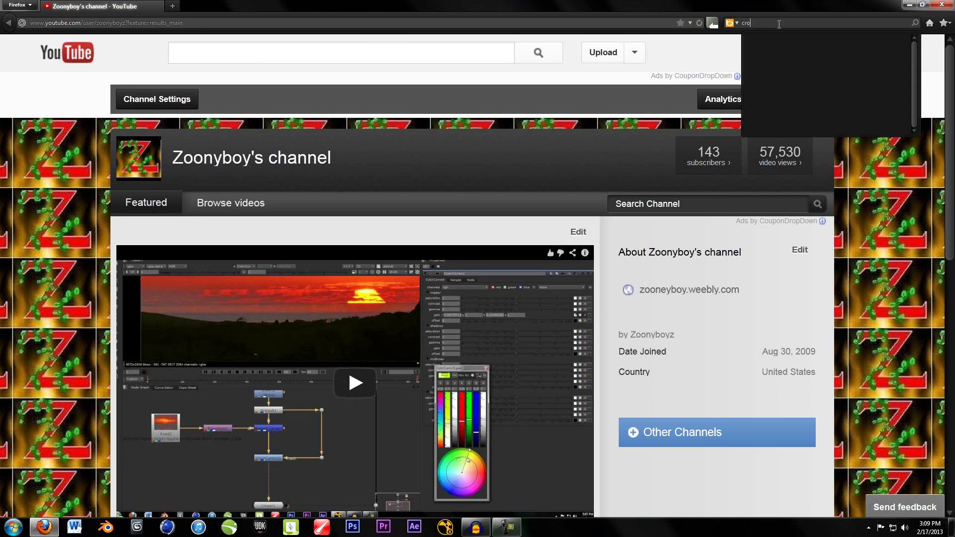
{"action": "type", "text": "hromatic aborition"}
{"action": "key", "text": "Return"}
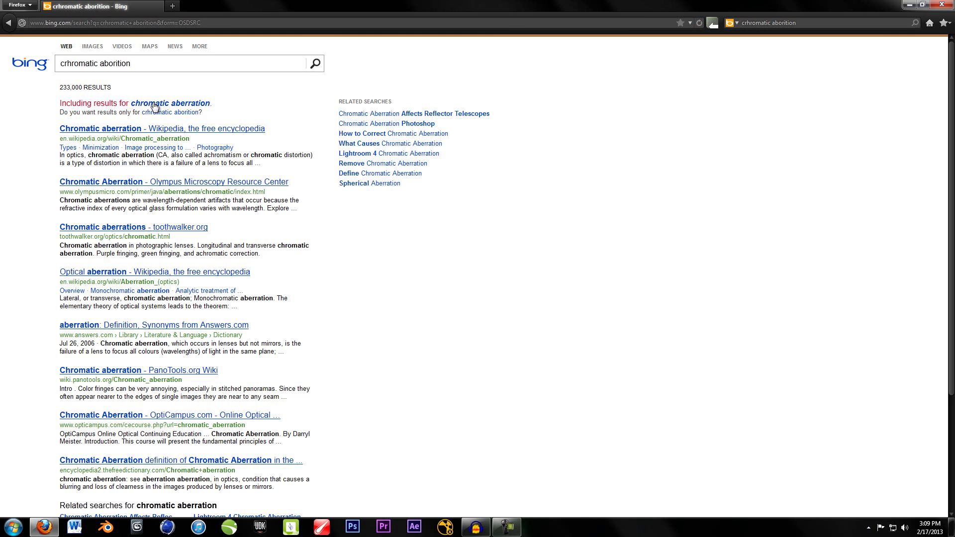
{"action": "left_click", "coordinate": [154, 104]}
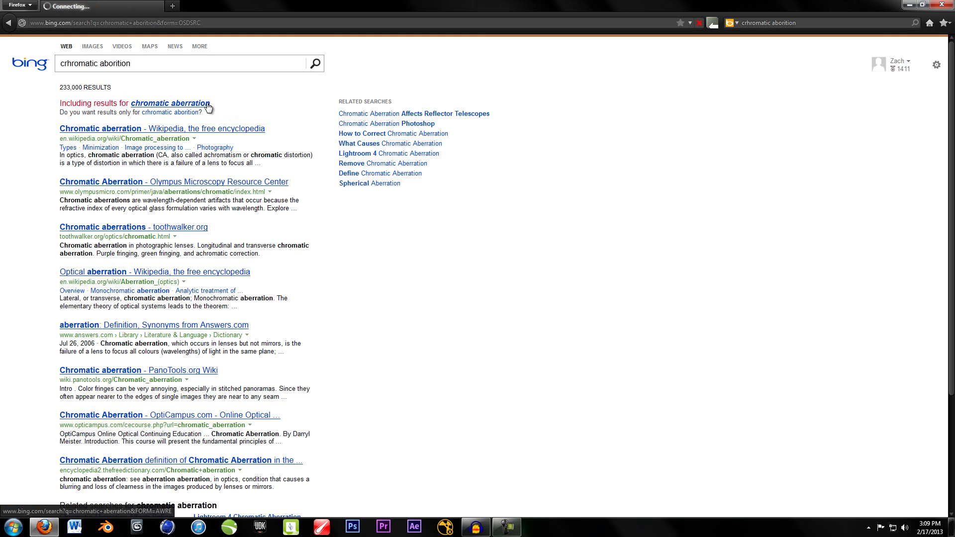
Step: Show the image results for chromatic aberration, view the horse silhouette picture enlarged, and return to the results
{"action": "left_click", "coordinate": [92, 46]}
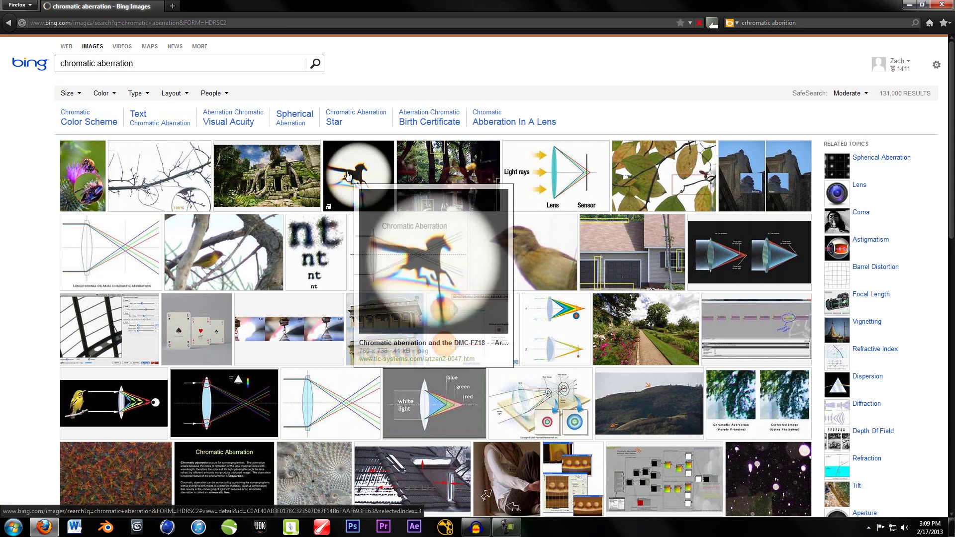
{"action": "left_click", "coordinate": [348, 178]}
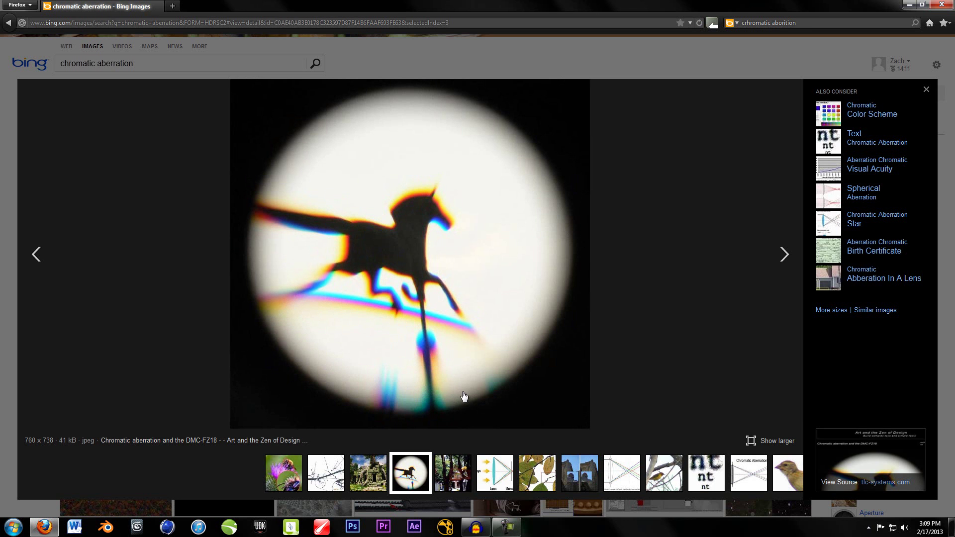
{"action": "left_click", "coordinate": [8, 22]}
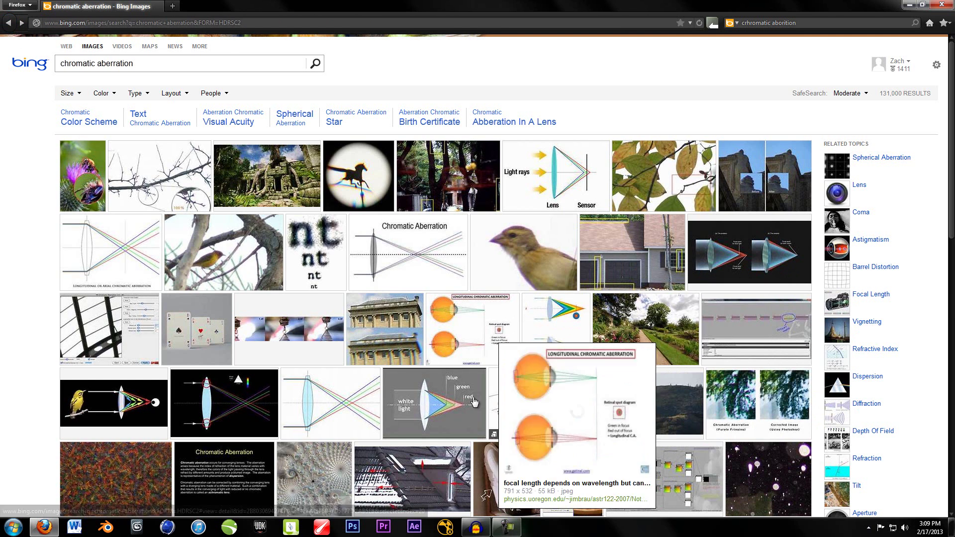
Step: Browse the chromatic aberration image results for further examples and close the browser
{"action": "mouse_move", "coordinate": [446, 410]}
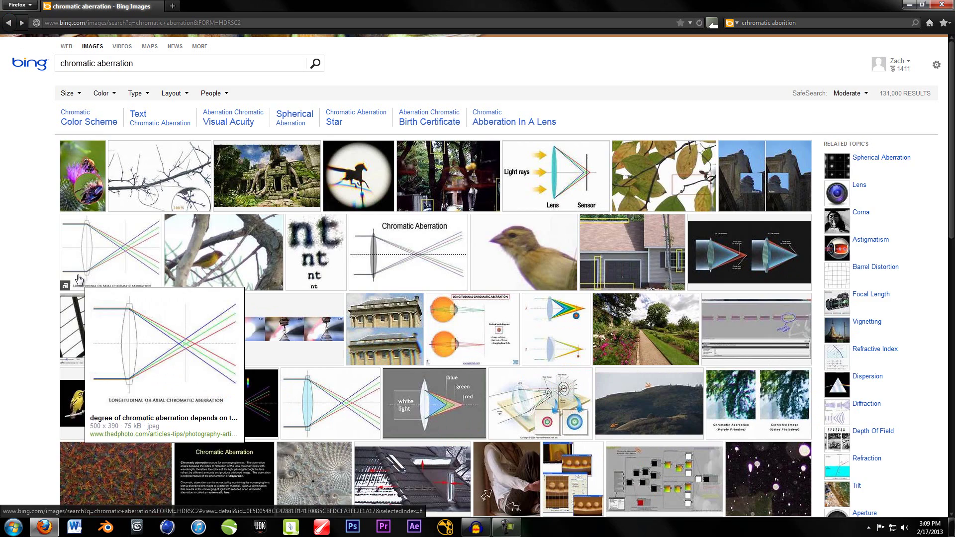
{"action": "scroll", "coordinate": [4, 263], "scroll_direction": "down", "scroll_amount": 1}
{"action": "scroll", "coordinate": [5, 263], "scroll_direction": "down", "scroll_amount": 3}
{"action": "scroll", "coordinate": [9, 266], "scroll_direction": "up", "scroll_amount": 4}
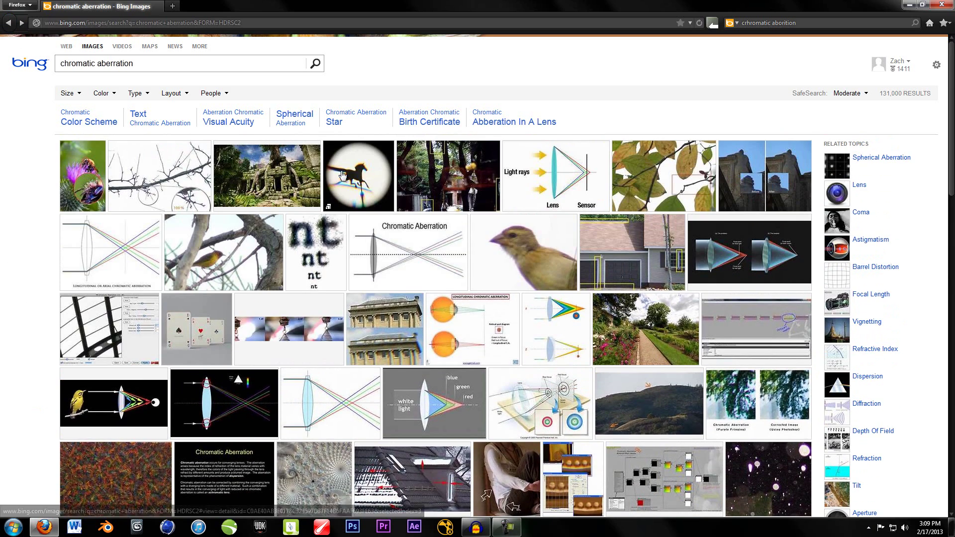
{"action": "scroll", "coordinate": [49, 347], "scroll_direction": "down", "scroll_amount": 5}
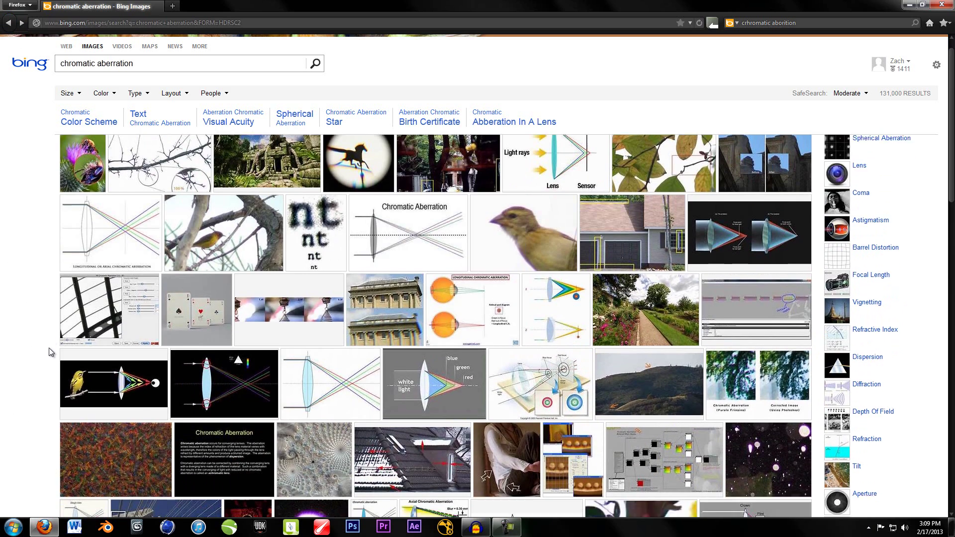
{"action": "mouse_move", "coordinate": [247, 303]}
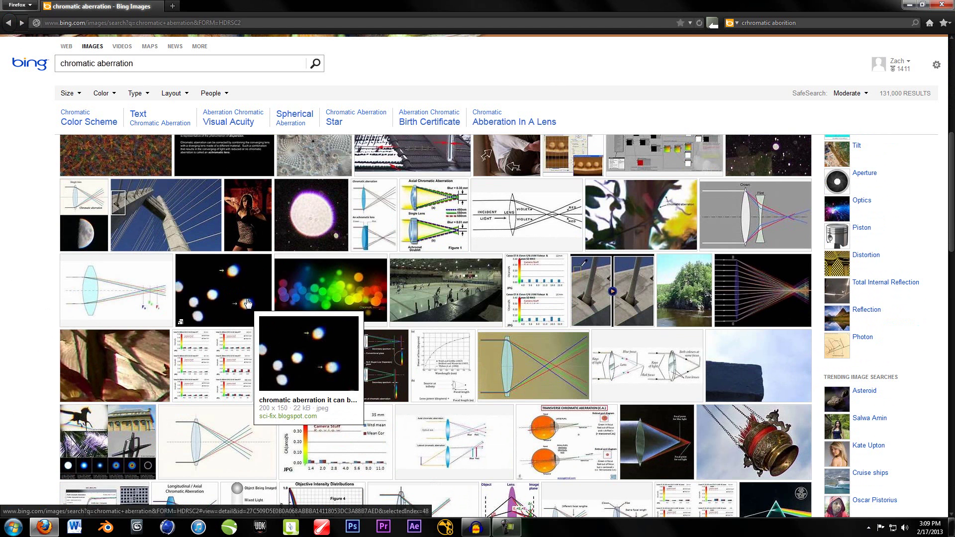
{"action": "left_click", "coordinate": [949, 4]}
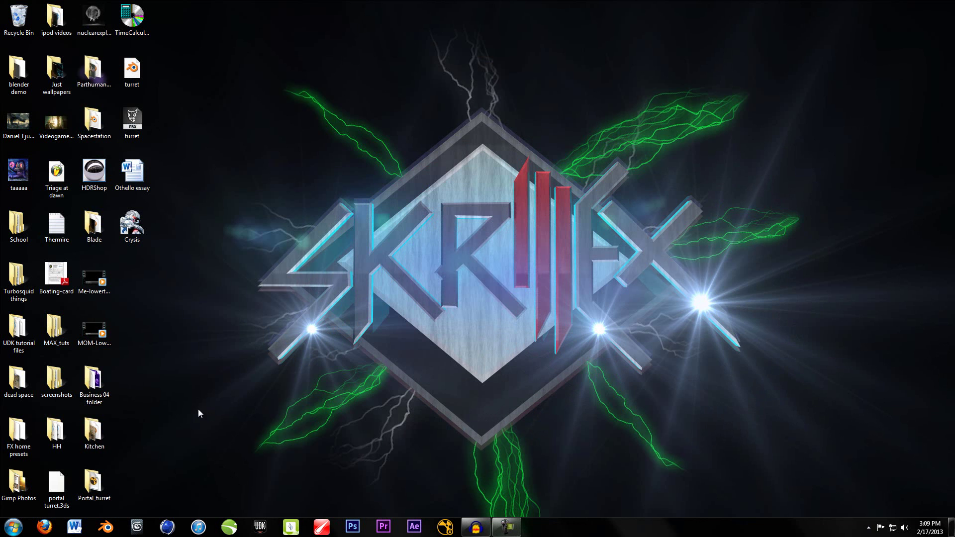
Step: Open Blender, switch to the Compositing screen layout and enable Use Nodes
{"action": "left_click", "coordinate": [105, 527]}
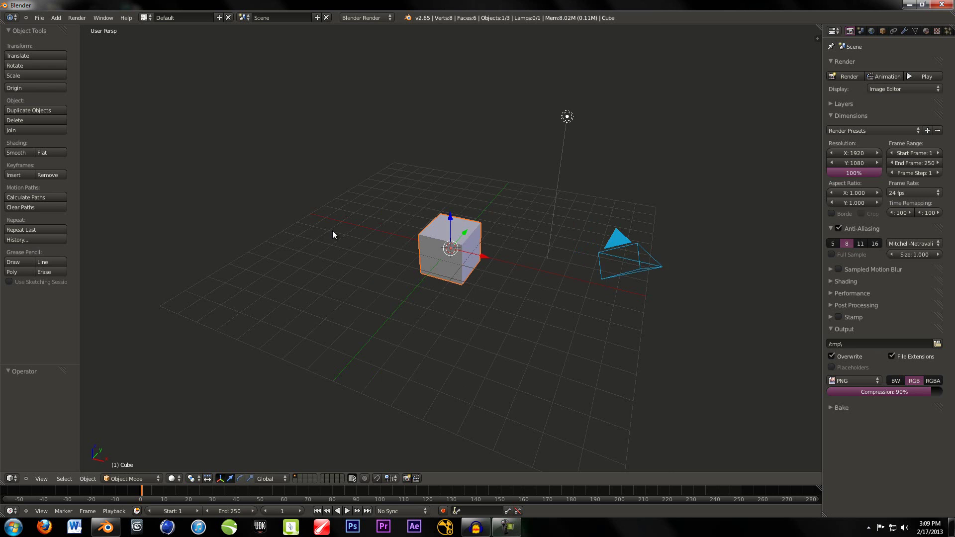
{"action": "middle_click_drag", "start_coordinate": [332, 231], "coordinate": [395, 238]}
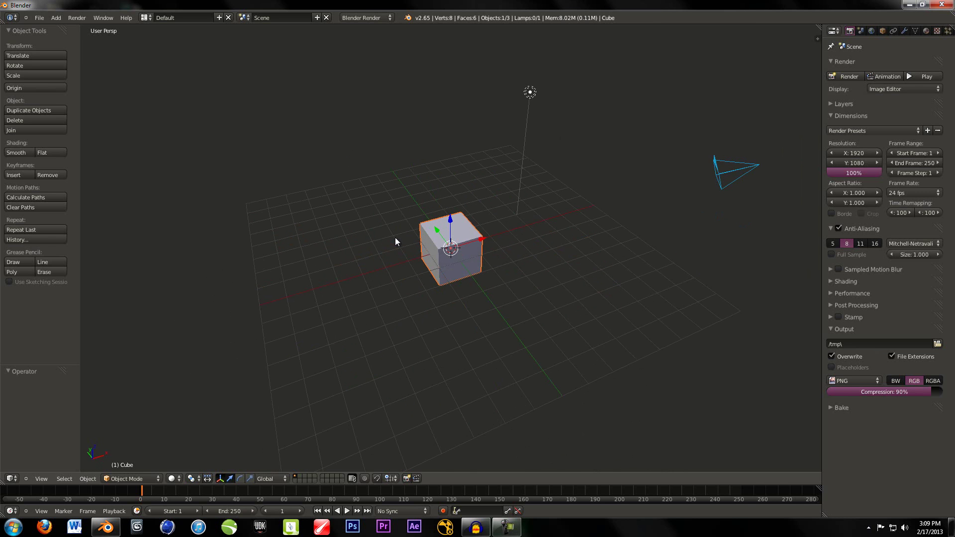
{"action": "key", "text": "ctrl+Left"}
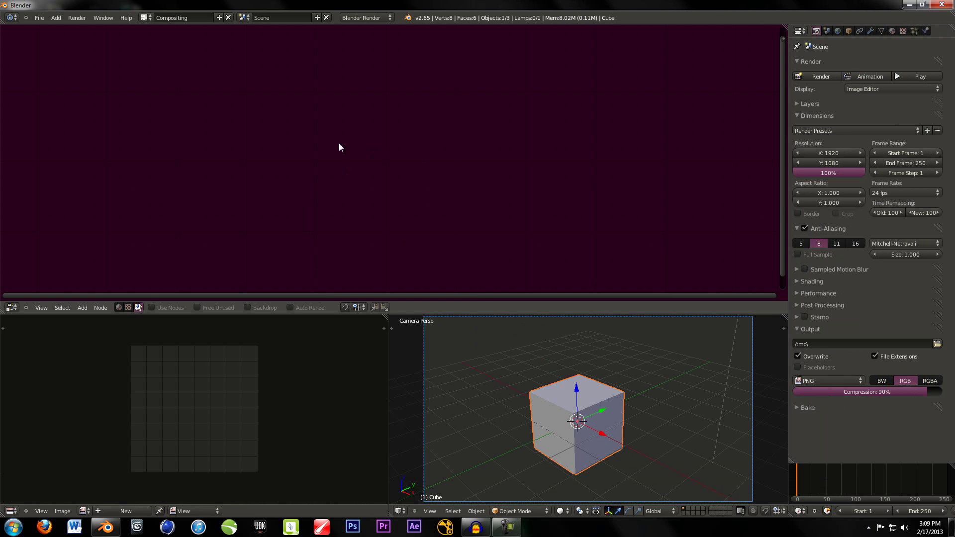
{"action": "left_click", "coordinate": [151, 308]}
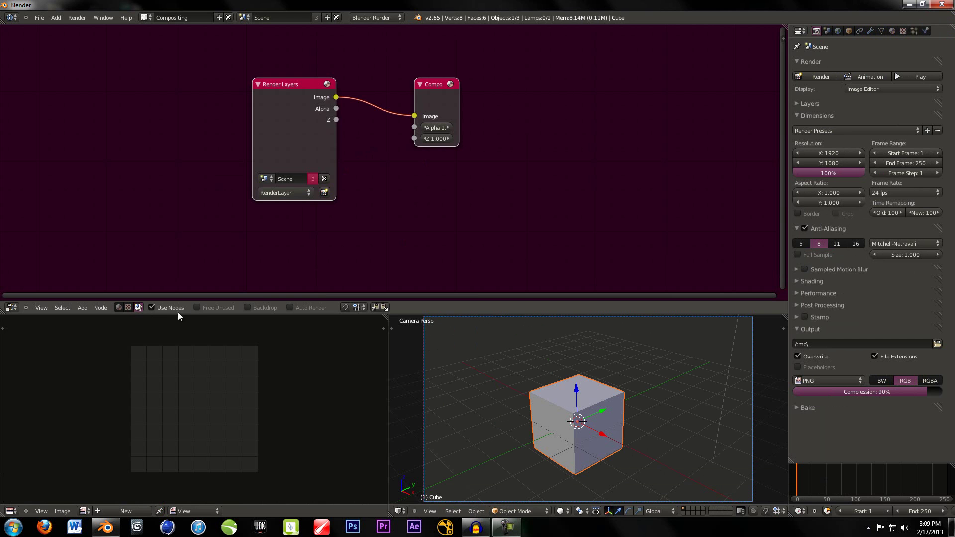
Step: Delete the Render Layers node from the compositing node tree
{"action": "left_click", "coordinate": [288, 121]}
{"action": "key", "text": "x"}
{"action": "middle_click_drag", "start_coordinate": [288, 121], "coordinate": [372, 168]}
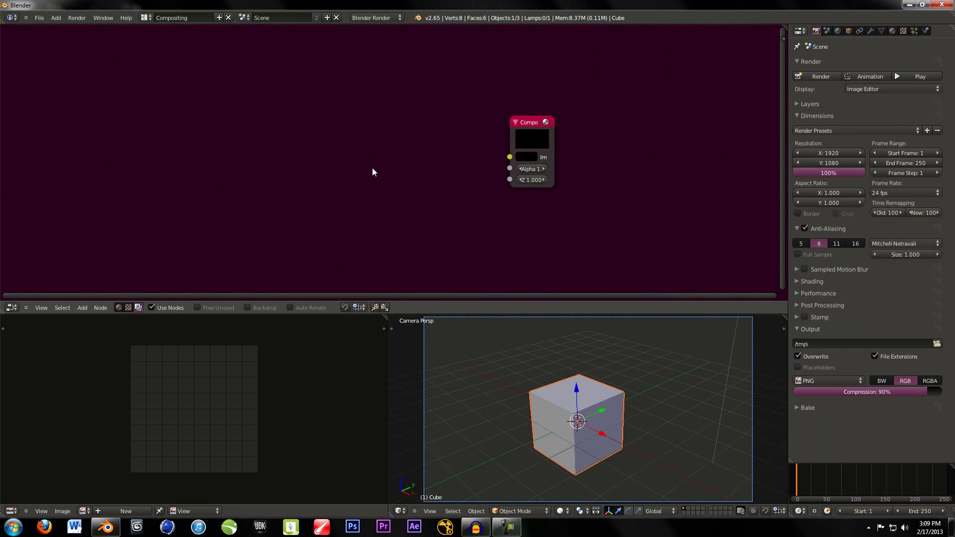
Step: Add the dragon picture from the desktop as an Image node linked to the Composite node, and display it in the image editor
{"action": "scroll", "coordinate": [373, 169], "scroll_direction": "down", "scroll_amount": 2}
{"action": "key", "text": "super+d"}
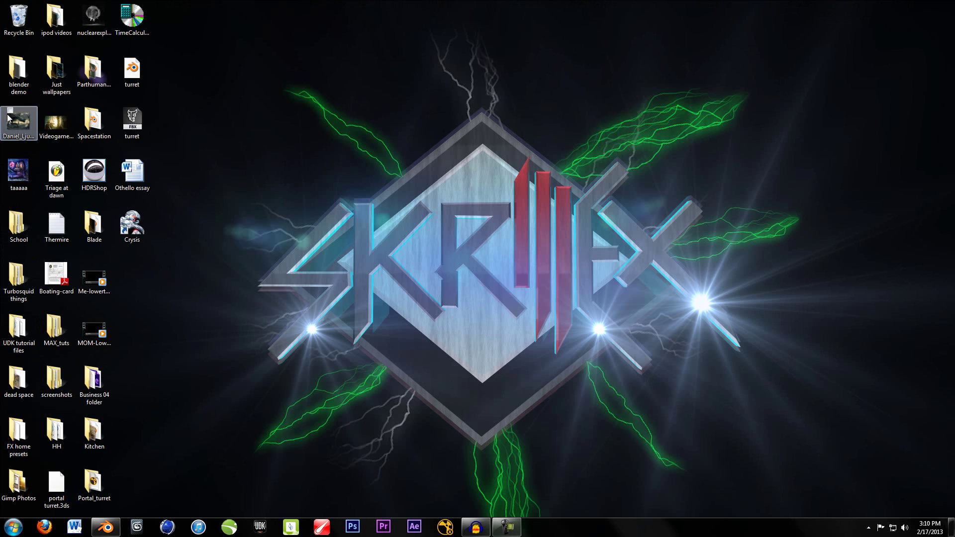
{"action": "left_click_drag", "start_coordinate": [18, 123], "coordinate": [337, 449]}
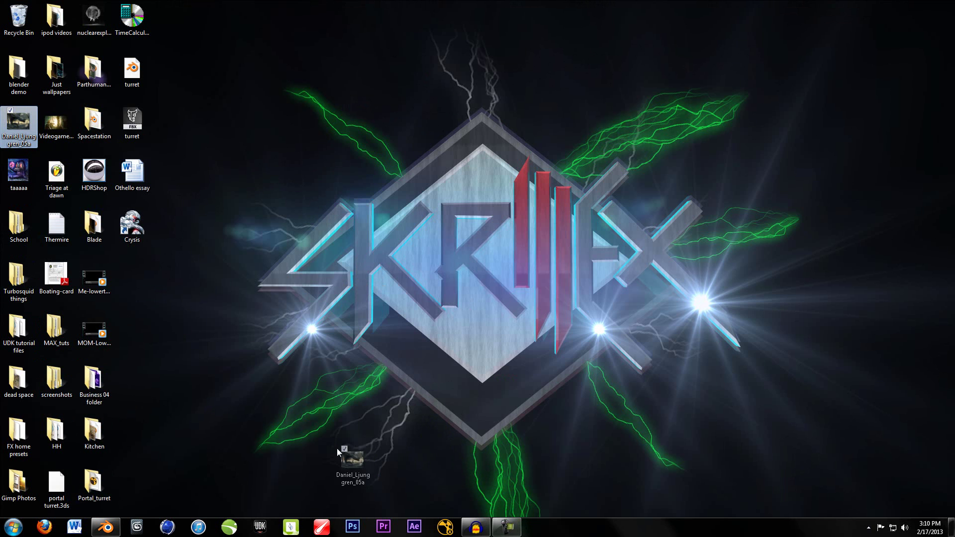
{"action": "left_click_drag", "start_coordinate": [133, 487], "coordinate": [493, 158]}
{"action": "left_click", "coordinate": [86, 511]}
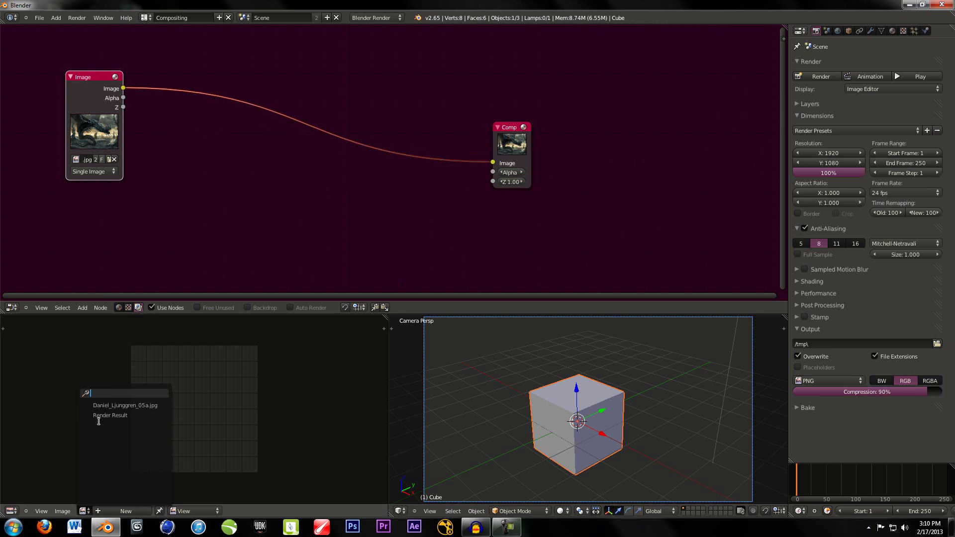
{"action": "left_click", "coordinate": [114, 410]}
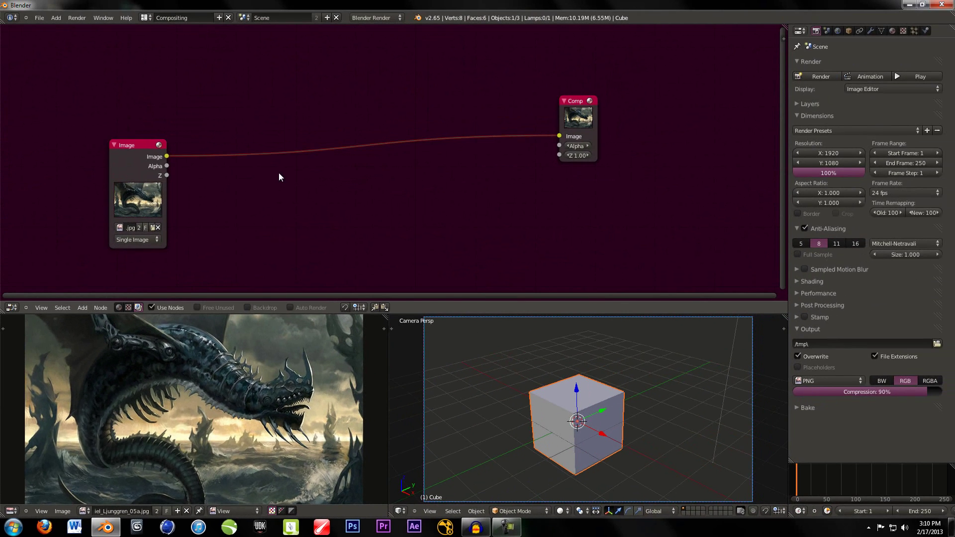
Step: Insert a Reroute node into the link between the Image and Composite nodes, close to the Composite node
{"action": "key", "text": "shift+a"}
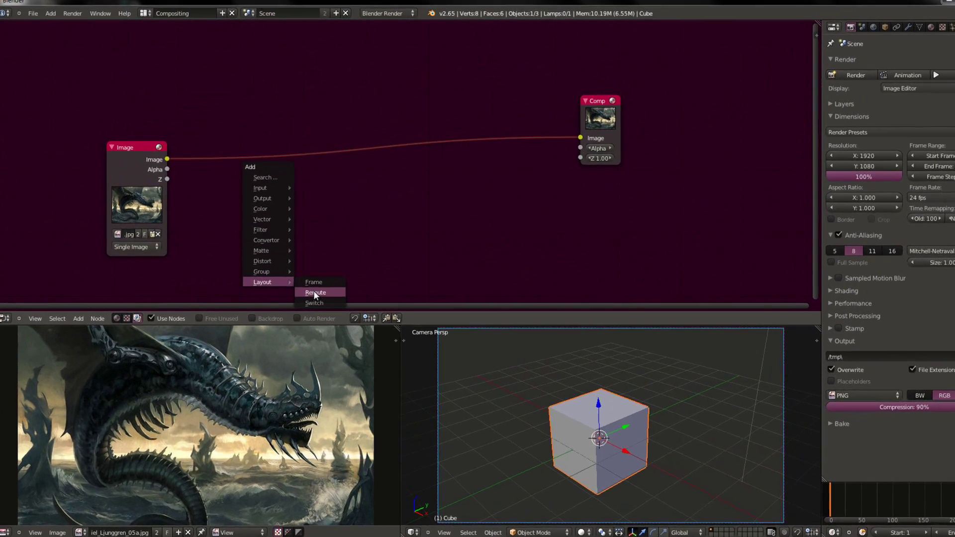
{"action": "left_click", "coordinate": [308, 283]}
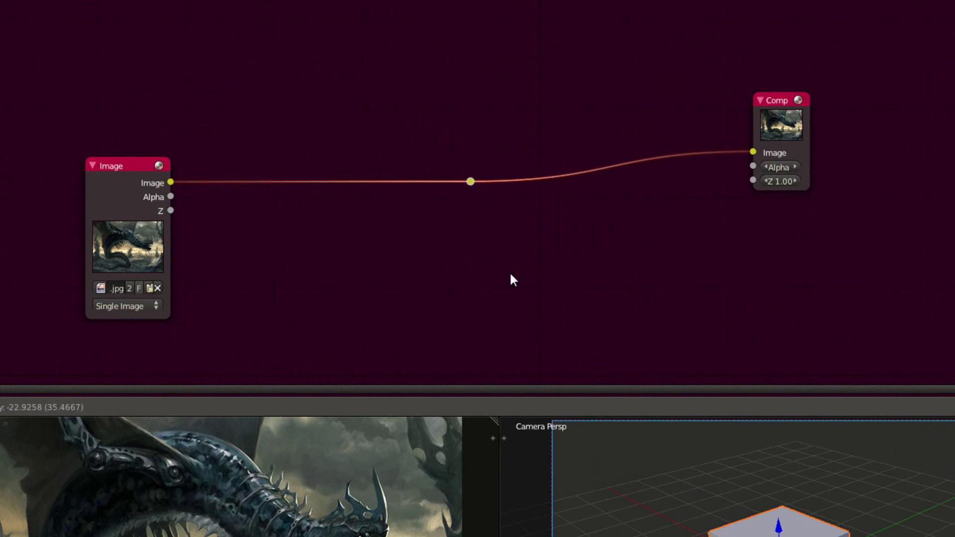
{"action": "left_click", "coordinate": [648, 291]}
Step: Add a Viewer node below the Composite node and link the reroute point to its Image input
{"action": "key", "text": "shift+a"}
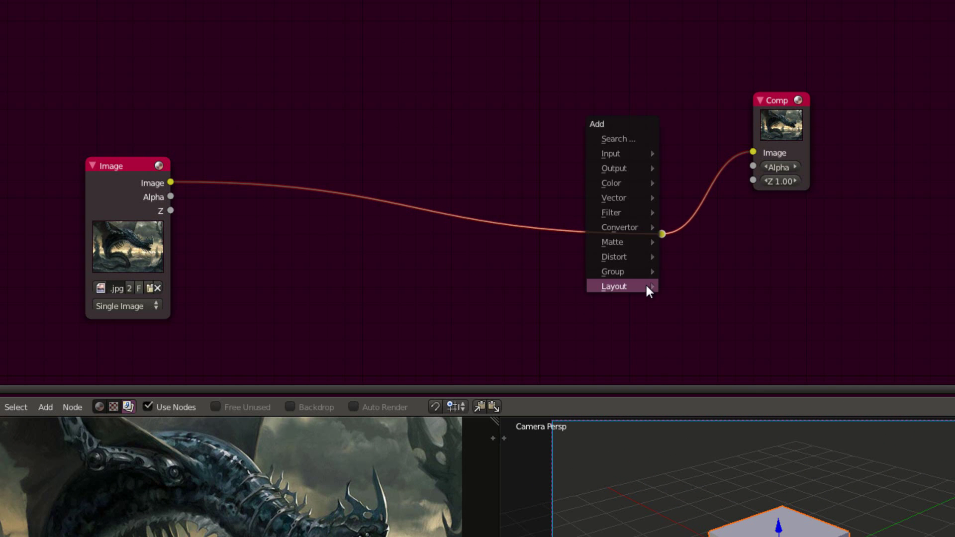
{"action": "mouse_move", "coordinate": [619, 167]}
{"action": "left_click", "coordinate": [678, 184]}
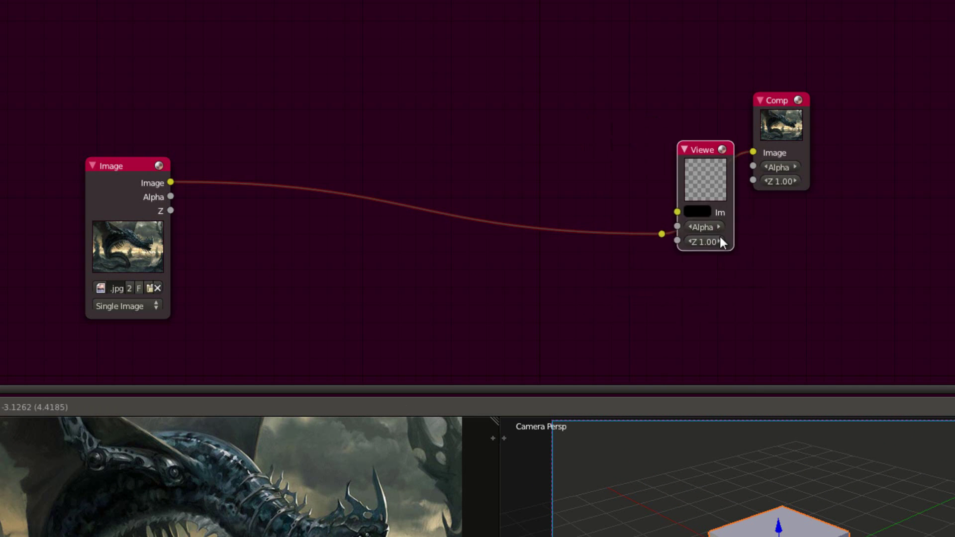
{"action": "left_click", "coordinate": [792, 313]}
{"action": "left_click_drag", "start_coordinate": [663, 233], "coordinate": [754, 293]}
{"action": "key", "text": "s"}
{"action": "key", "text": "x"}
{"action": "key", "text": "0"}
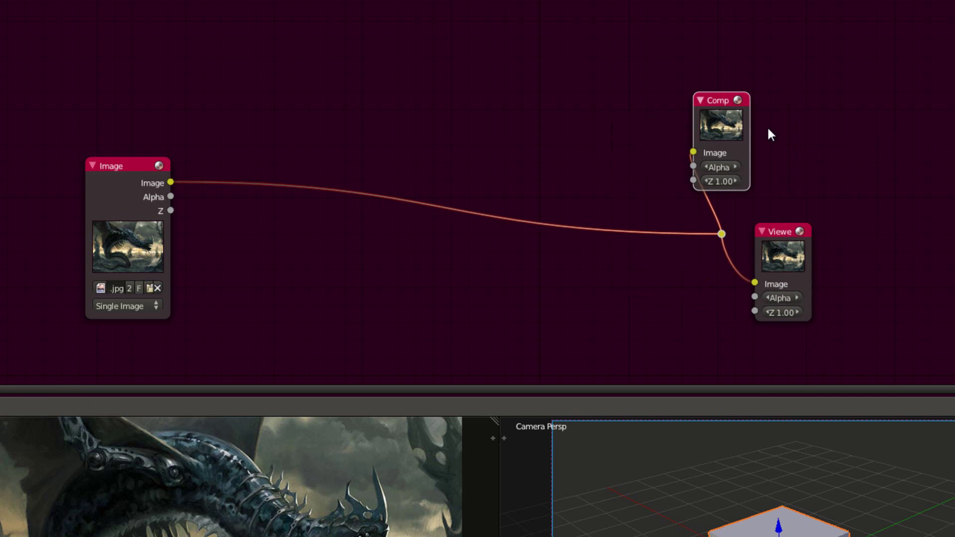
{"action": "key", "text": "Escape"}
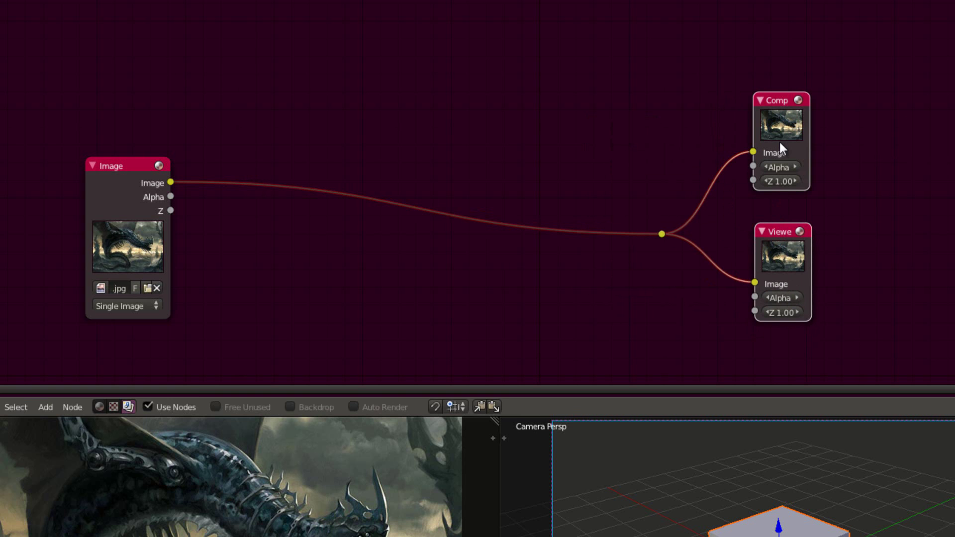
Step: Align the Composite and Viewer nodes in one column by scaling them to 0 along X, and shift both slightly down along Y
{"action": "key", "text": "0"}
{"action": "key", "text": "Return"}
{"action": "key", "text": "a"}
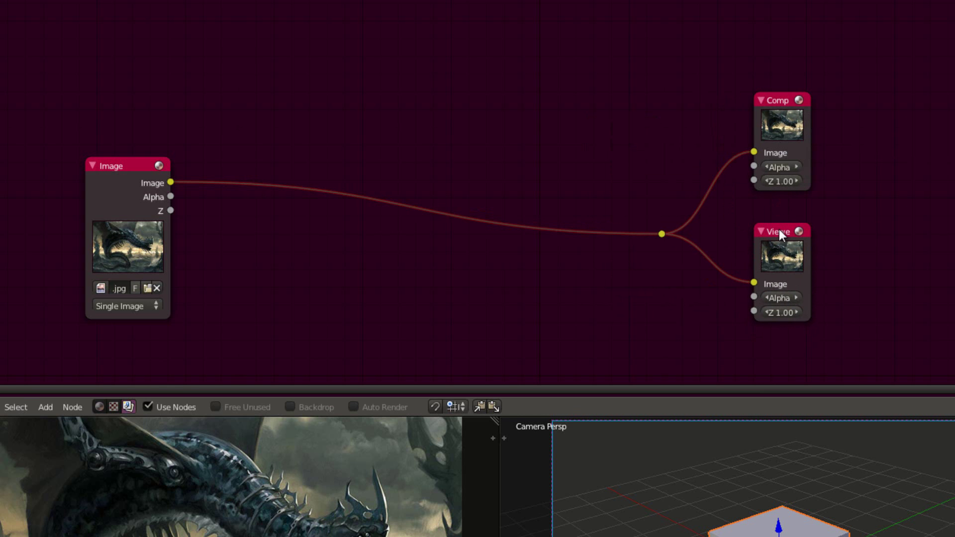
{"action": "left_click", "coordinate": [779, 228]}
{"action": "left_click", "coordinate": [777, 108], "text": "shift"}
{"action": "key", "text": "g"}
{"action": "key", "text": "y"}
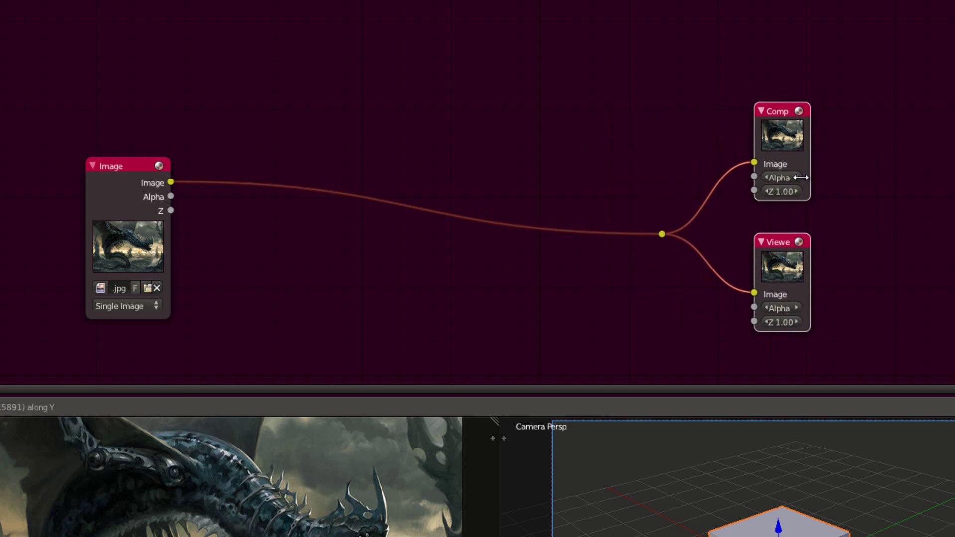
{"action": "left_click", "coordinate": [801, 180]}
Step: Move the Image node farther away from the output nodes to make room for more nodes between them
{"action": "middle_click_drag", "start_coordinate": [691, 192], "coordinate": [452, 204], "text": "ctrl"}
{"action": "left_click_drag", "start_coordinate": [252, 144], "coordinate": [76, 148]}
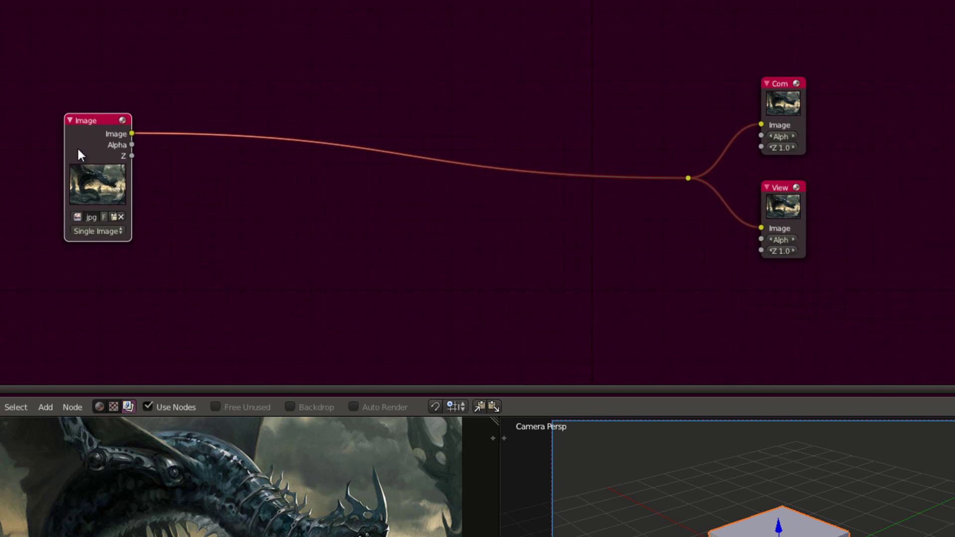
{"action": "middle_click_drag", "start_coordinate": [258, 264], "coordinate": [331, 255]}
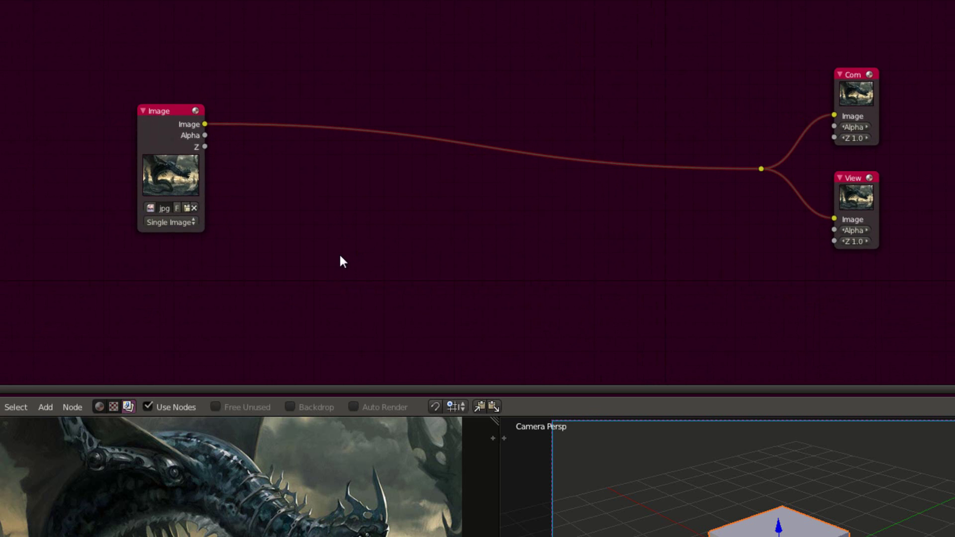
{"action": "middle_click_drag", "start_coordinate": [281, 260], "coordinate": [316, 261]}
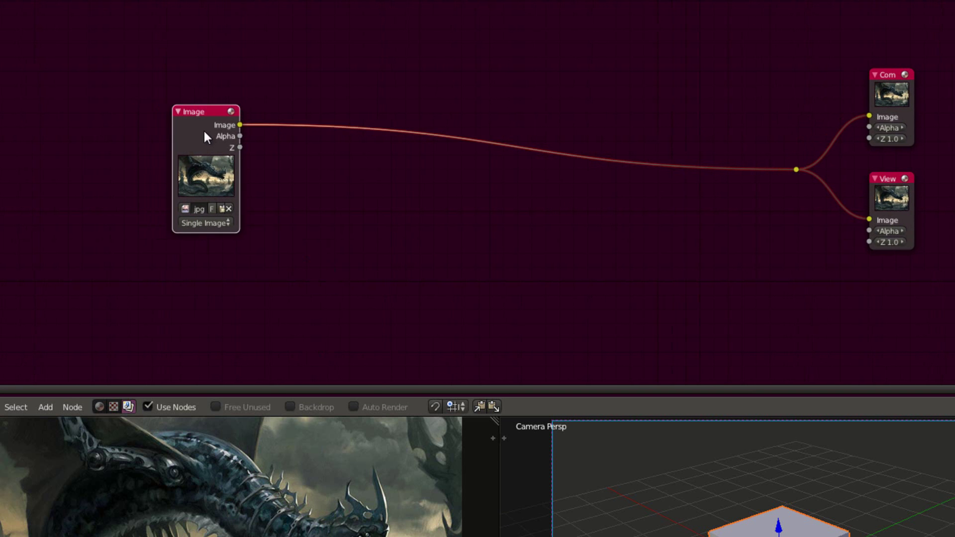
{"action": "left_click_drag", "start_coordinate": [203, 129], "coordinate": [160, 118]}
Step: Add a Separate RGBA node, insert it into the link between the Image node and the reroute point, and adjust its position
{"action": "key", "text": "shift+a"}
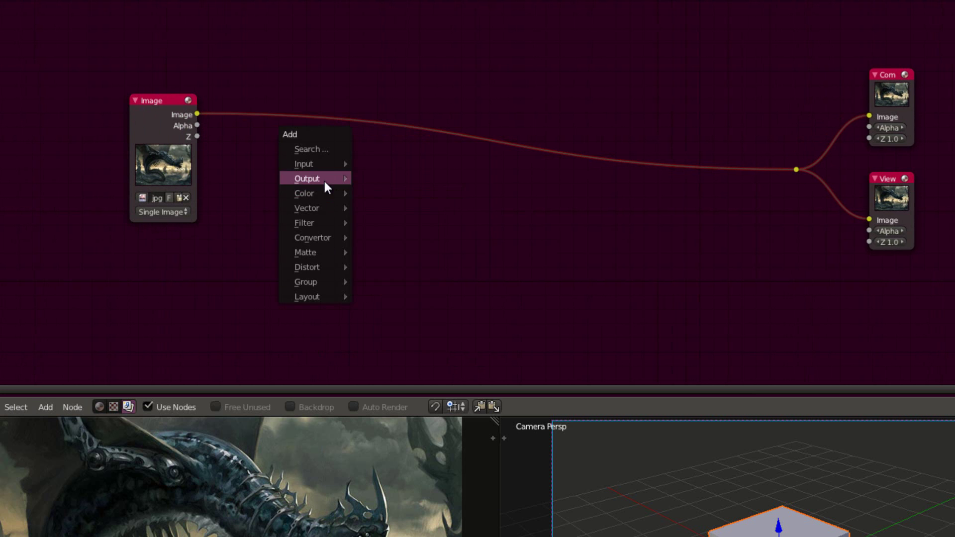
{"action": "mouse_move", "coordinate": [334, 195]}
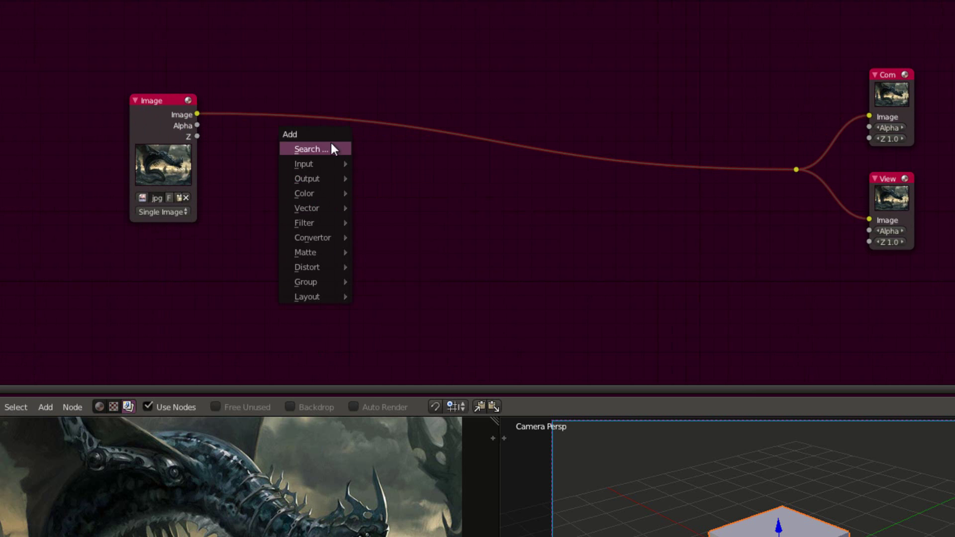
{"action": "left_click", "coordinate": [333, 148]}
{"action": "type", "text": "RGB"}
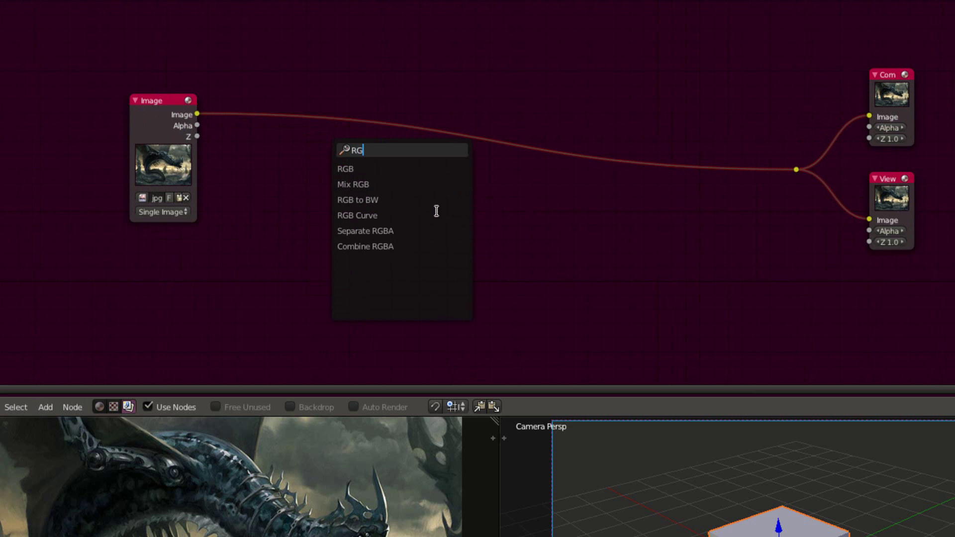
{"action": "left_click", "coordinate": [404, 232]}
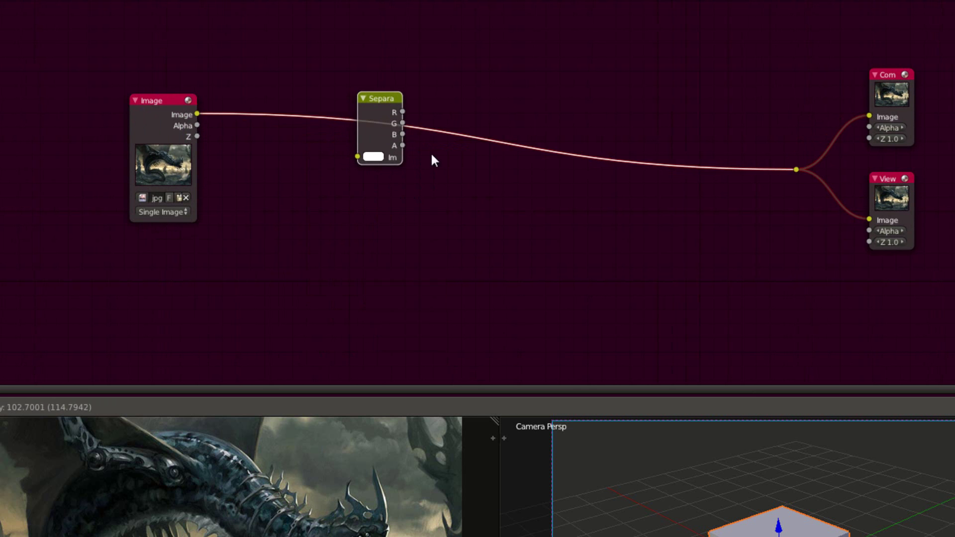
{"action": "left_click", "coordinate": [430, 152]}
{"action": "scroll", "coordinate": [431, 153], "scroll_direction": "up", "scroll_amount": 1}
{"action": "scroll", "coordinate": [431, 154], "scroll_direction": "up", "scroll_amount": 2}
{"action": "middle_click_drag", "start_coordinate": [409, 144], "coordinate": [387, 215]}
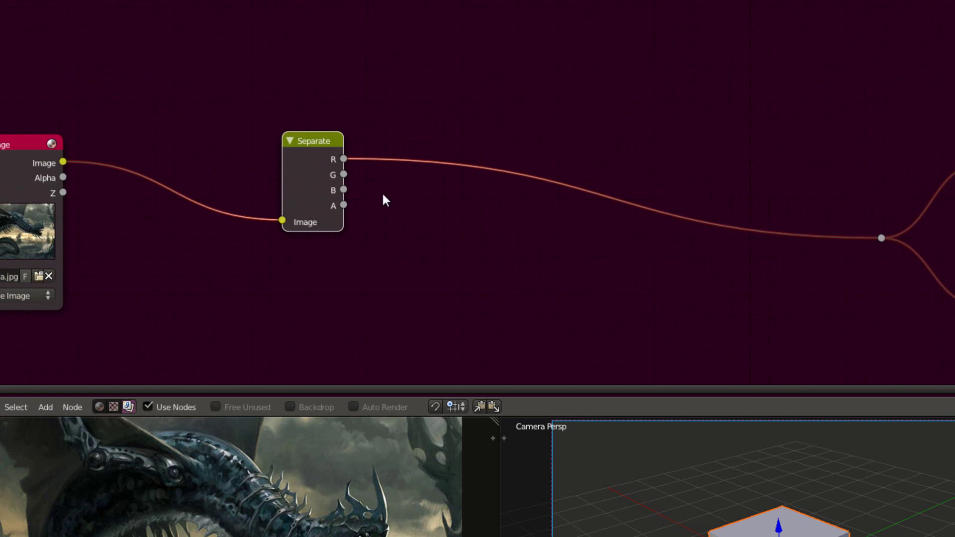
{"action": "key", "text": "g"}
{"action": "left_click", "coordinate": [371, 224]}
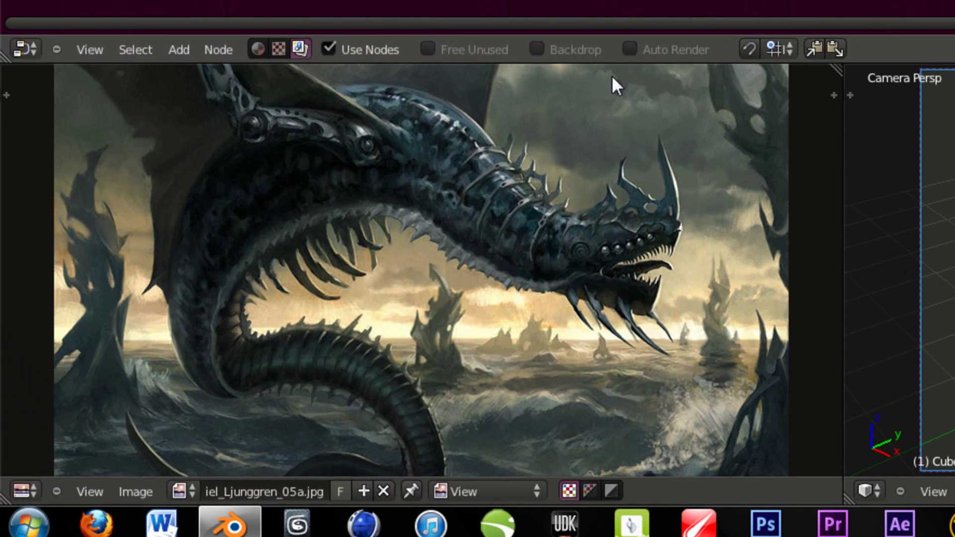
Step: Show the Viewer Node result in the image editor instead of the source picture
{"action": "left_click", "coordinate": [183, 491]}
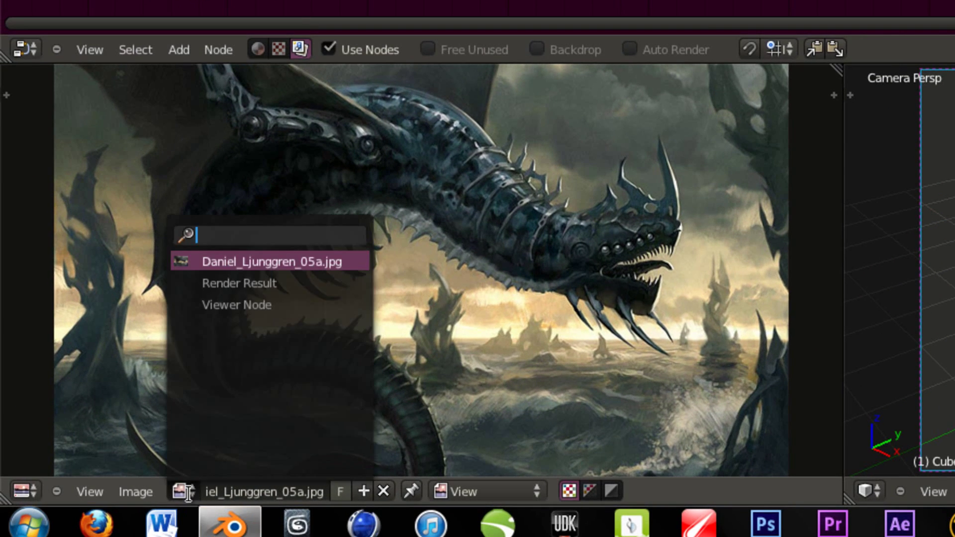
{"action": "left_click", "coordinate": [238, 302]}
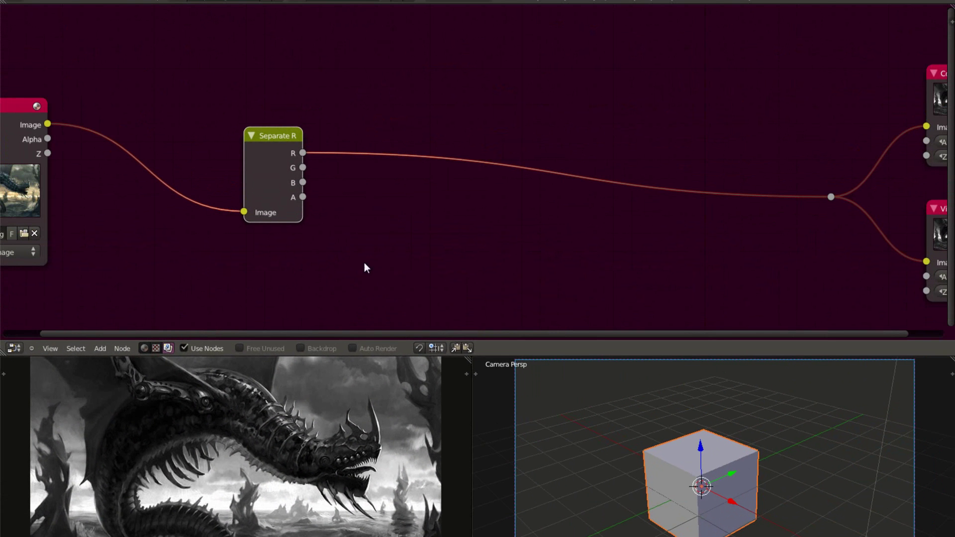
Step: Add a Combine RGBA node and insert it into the link between the Separate RGBA node's R output and the reroute point
{"action": "key", "text": "shift+a"}
{"action": "mouse_move", "coordinate": [381, 279]}
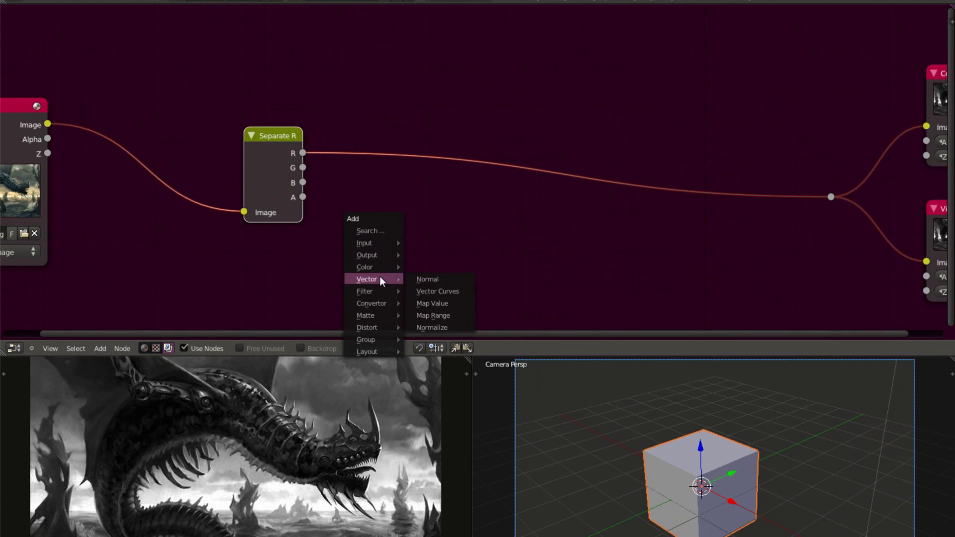
{"action": "left_click", "coordinate": [371, 231]}
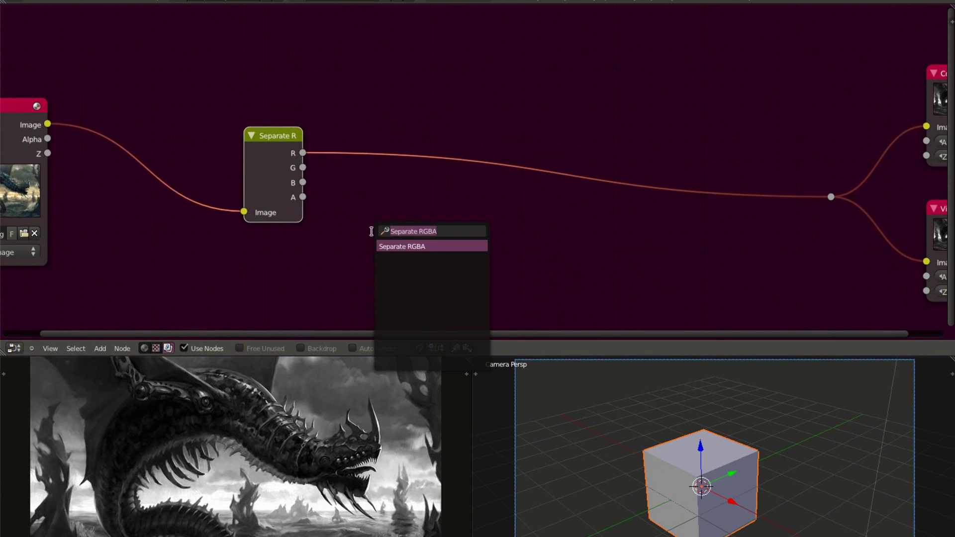
{"action": "type", "text": "RGB"}
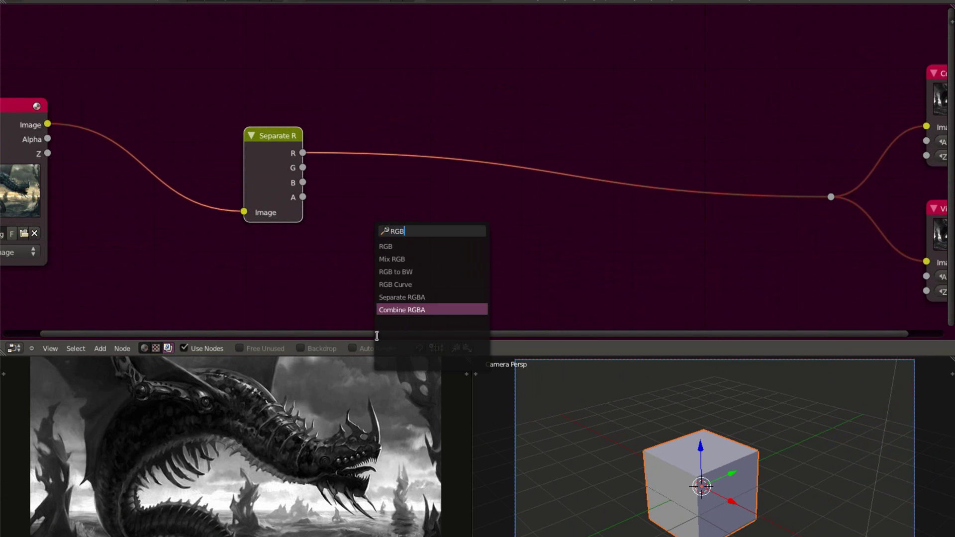
{"action": "left_click", "coordinate": [405, 315]}
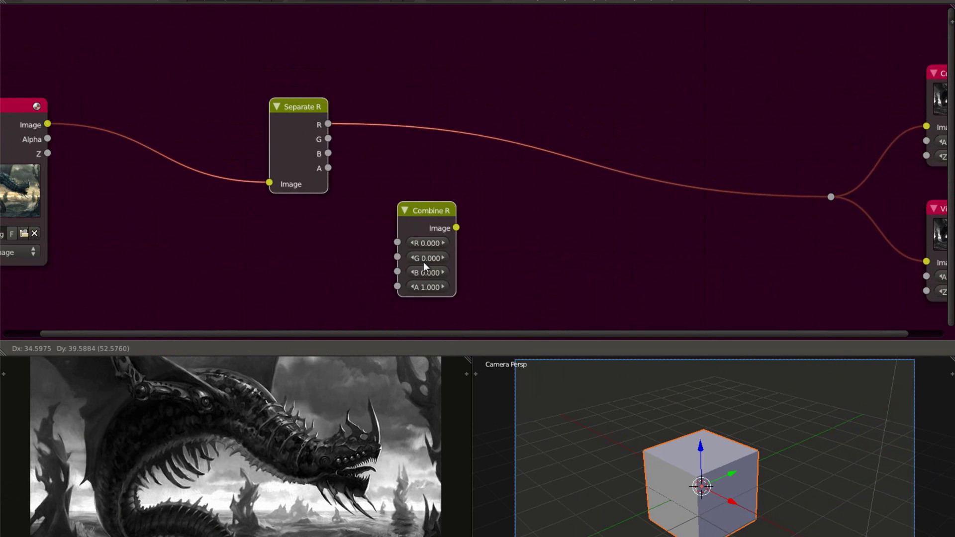
{"action": "left_click", "coordinate": [520, 137]}
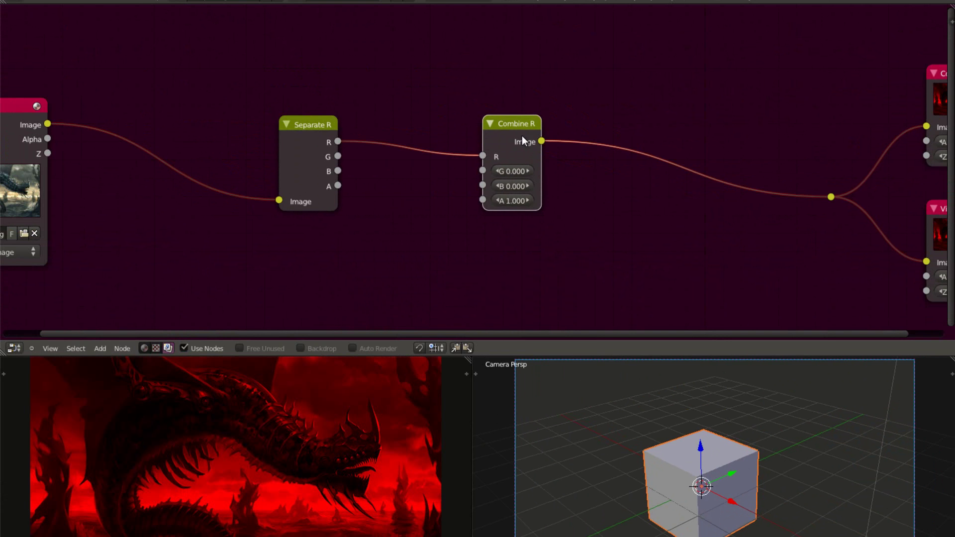
Step: Level the Combine RGBA node with the Separate RGBA node and link the G and B outputs to the matching G and B inputs
{"action": "left_click_drag", "start_coordinate": [512, 140], "coordinate": [517, 139]}
{"action": "left_click", "coordinate": [298, 136]}
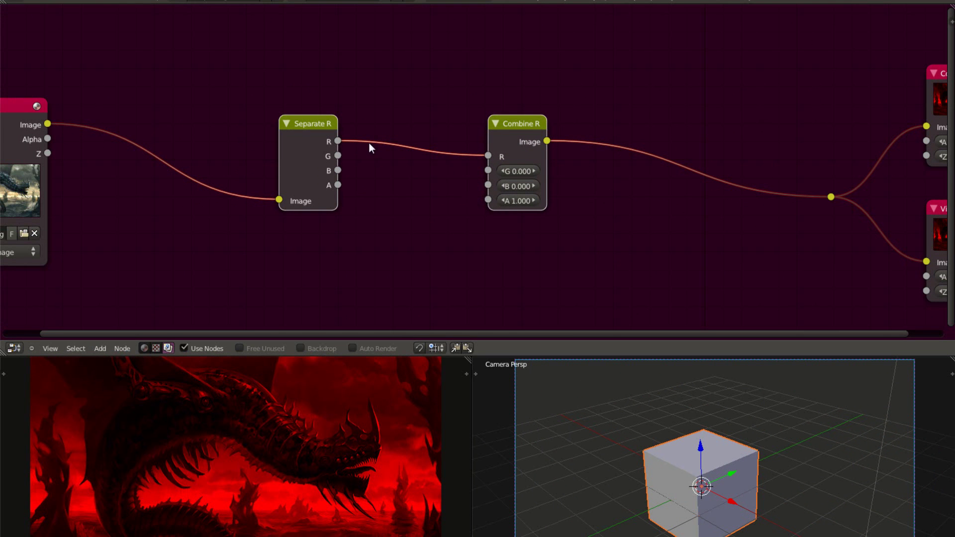
{"action": "left_click_drag", "start_coordinate": [338, 159], "coordinate": [488, 185]}
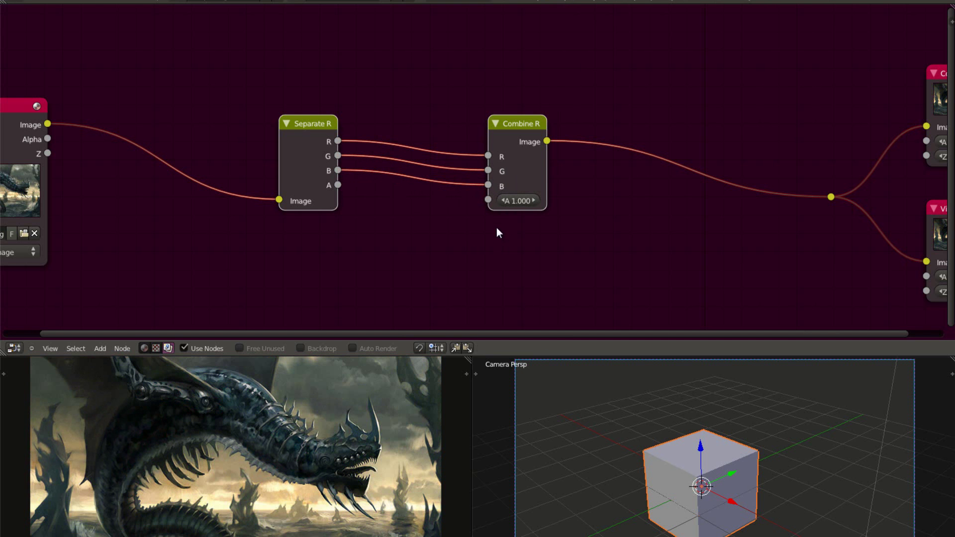
Step: Spread the Separate RGBA and Combine RGBA nodes apart to make room between them, reposition the pair and clear the selection
{"action": "key", "text": "s"}
{"action": "left_click", "coordinate": [583, 246]}
{"action": "key", "text": "g"}
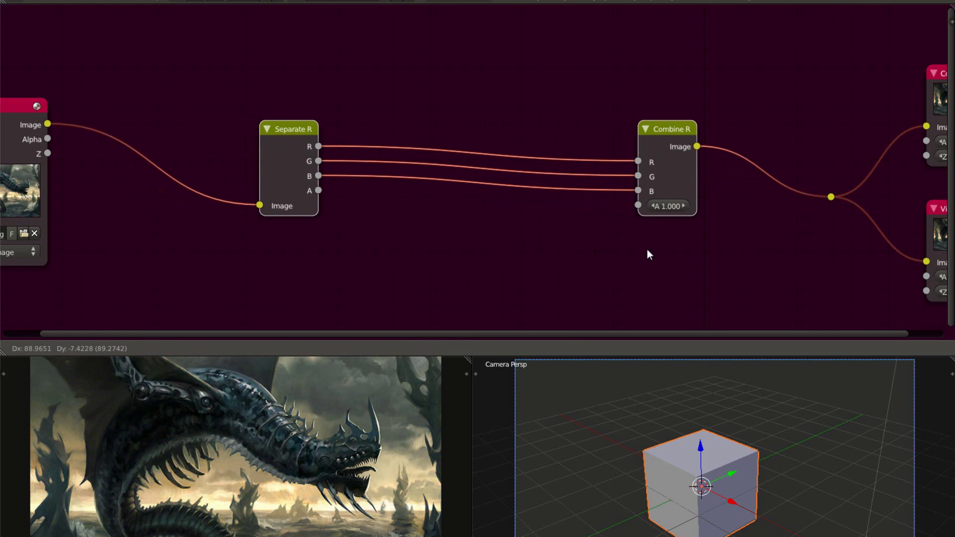
{"action": "left_click", "coordinate": [644, 253]}
{"action": "key", "text": "a"}
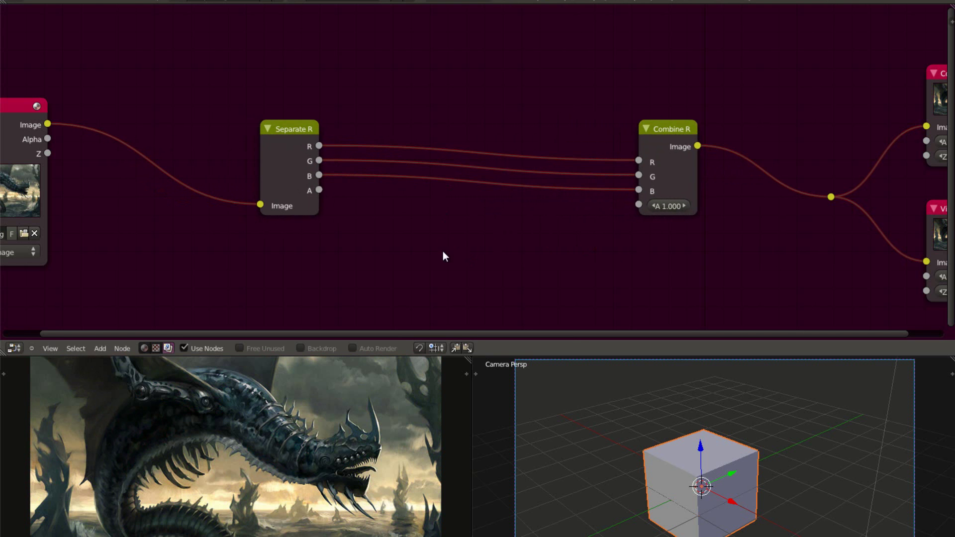
Step: Add a Scale node from the Distort category and place it below the three channel links
{"action": "middle_click_drag", "start_coordinate": [444, 256], "coordinate": [437, 219]}
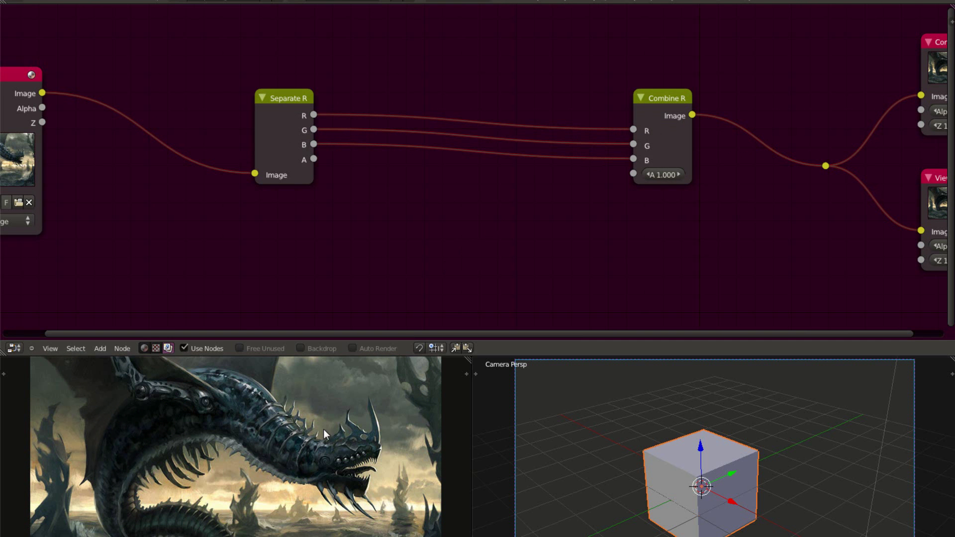
{"action": "middle_click_drag", "start_coordinate": [444, 231], "coordinate": [435, 221]}
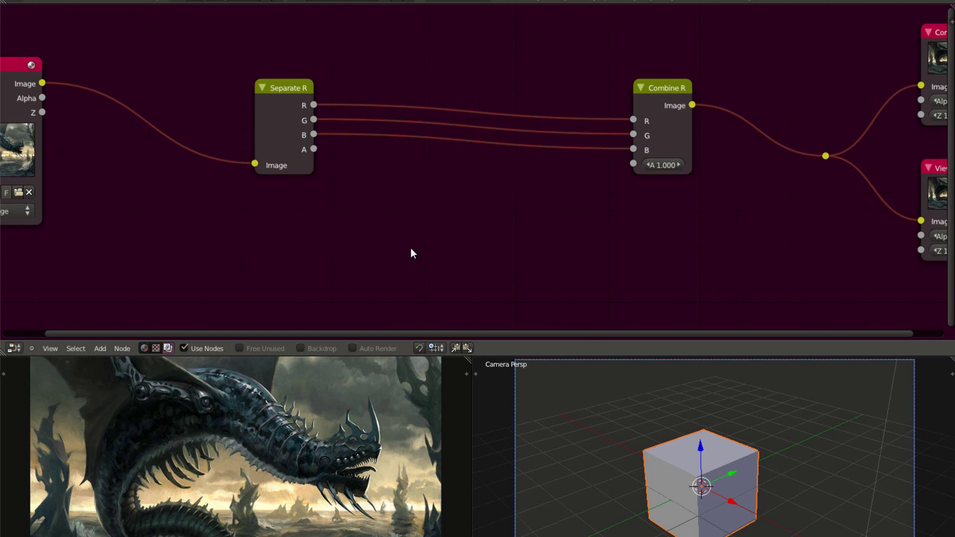
{"action": "scroll", "coordinate": [410, 285], "scroll_direction": "down", "scroll_amount": 1, "text": "shift"}
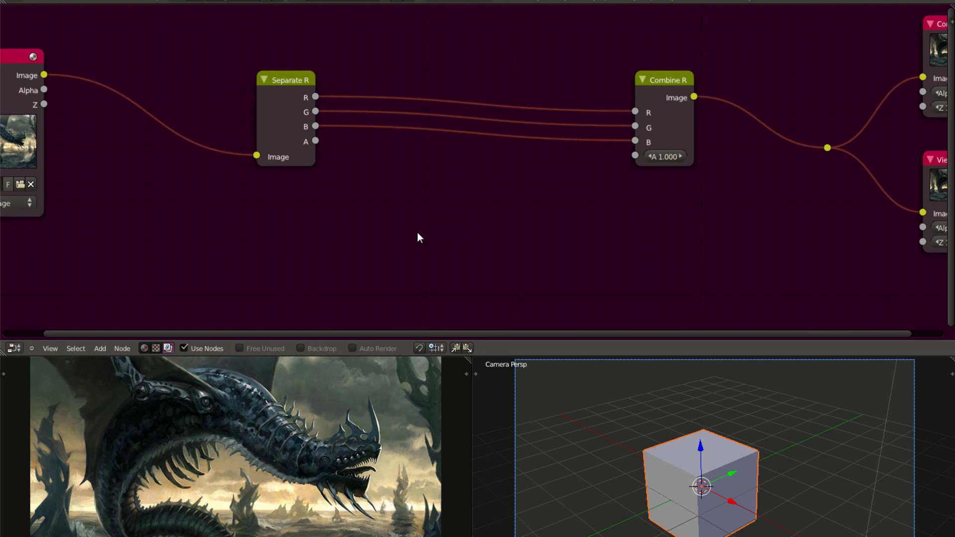
{"action": "key", "text": "shift+a"}
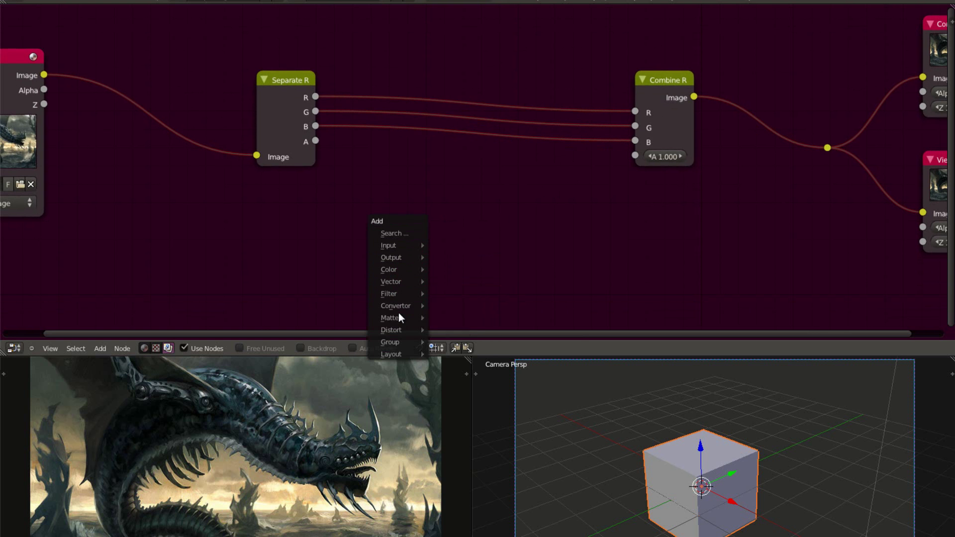
{"action": "mouse_move", "coordinate": [396, 295]}
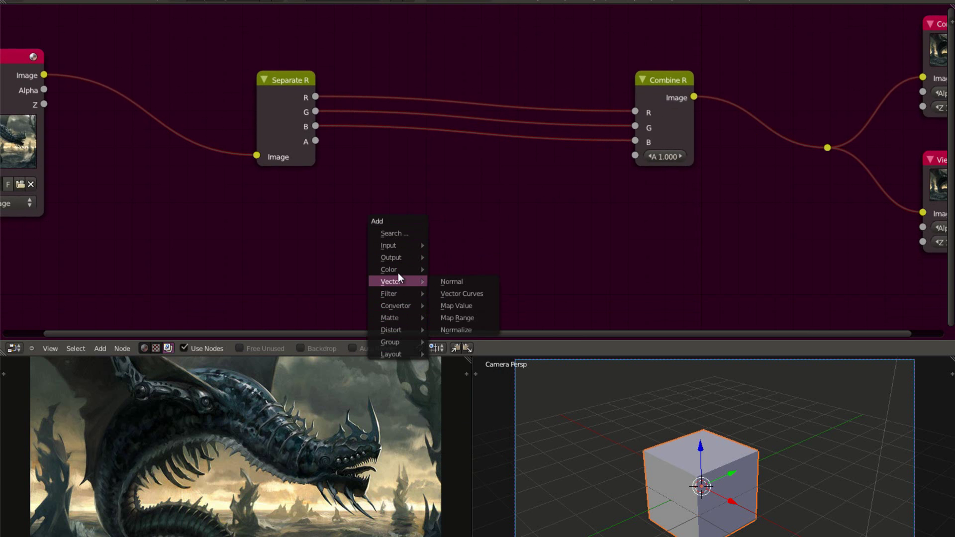
{"action": "mouse_move", "coordinate": [397, 259]}
{"action": "mouse_move", "coordinate": [404, 329]}
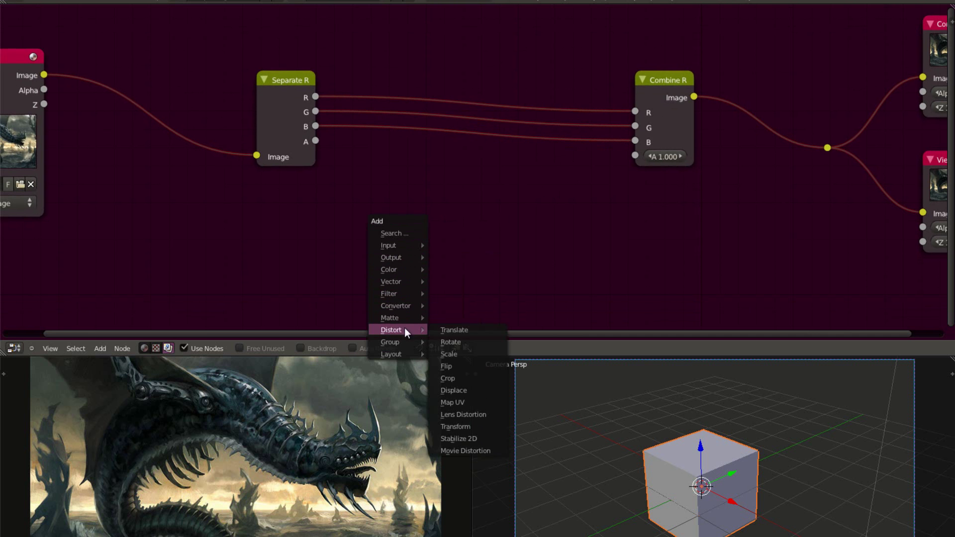
{"action": "left_click", "coordinate": [445, 354]}
{"action": "left_click", "coordinate": [486, 243]}
{"action": "middle_click_drag", "start_coordinate": [485, 243], "coordinate": [486, 176]}
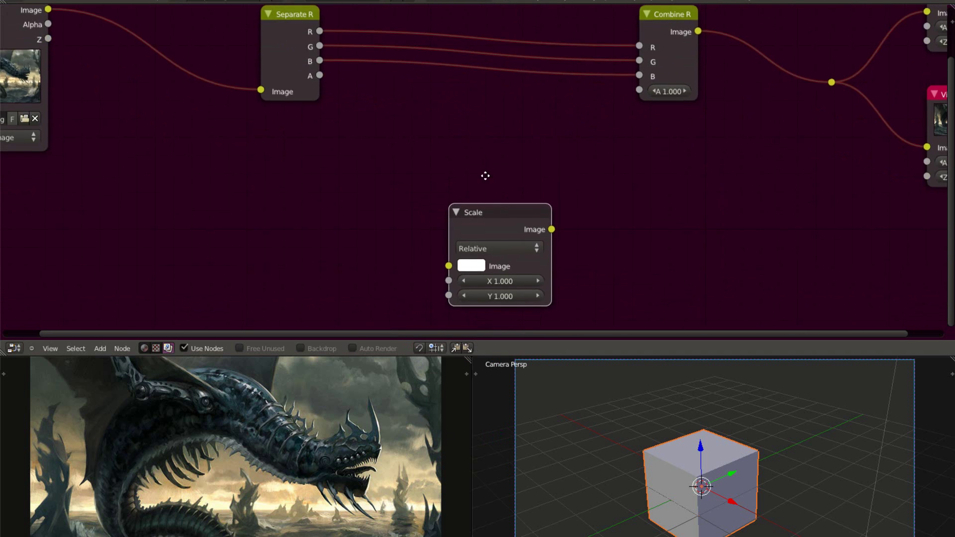
Step: Collapse the Scale node and insert it into the R link between the Separate RGBA and Combine RGBA nodes
{"action": "scroll", "coordinate": [479, 186], "scroll_direction": "down", "scroll_amount": 2}
{"action": "key", "text": "h"}
{"action": "scroll", "coordinate": [470, 211], "scroll_direction": "up", "scroll_amount": 3}
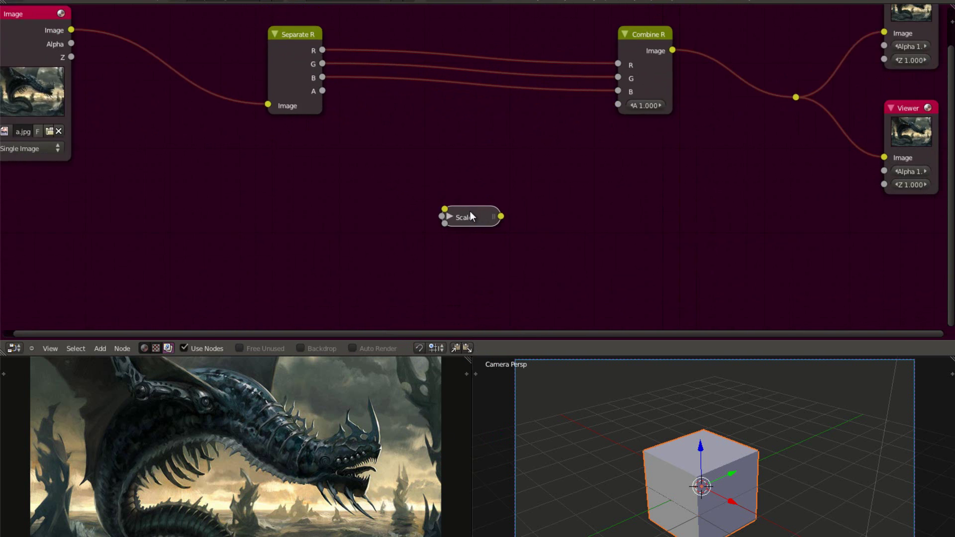
{"action": "middle_click_drag", "start_coordinate": [475, 246], "coordinate": [483, 278]}
{"action": "scroll", "coordinate": [482, 262], "scroll_direction": "down", "scroll_amount": 1}
{"action": "key", "text": "g"}
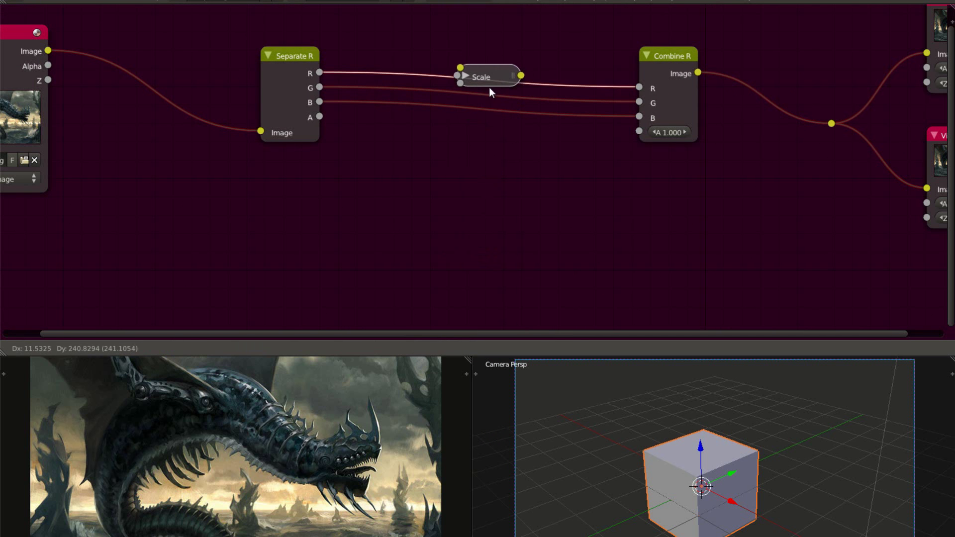
{"action": "left_click", "coordinate": [489, 87]}
Step: Duplicate the collapsed Scale node twice, inserting one copy into the G link and the other into the B link
{"action": "key", "text": "shift+d"}
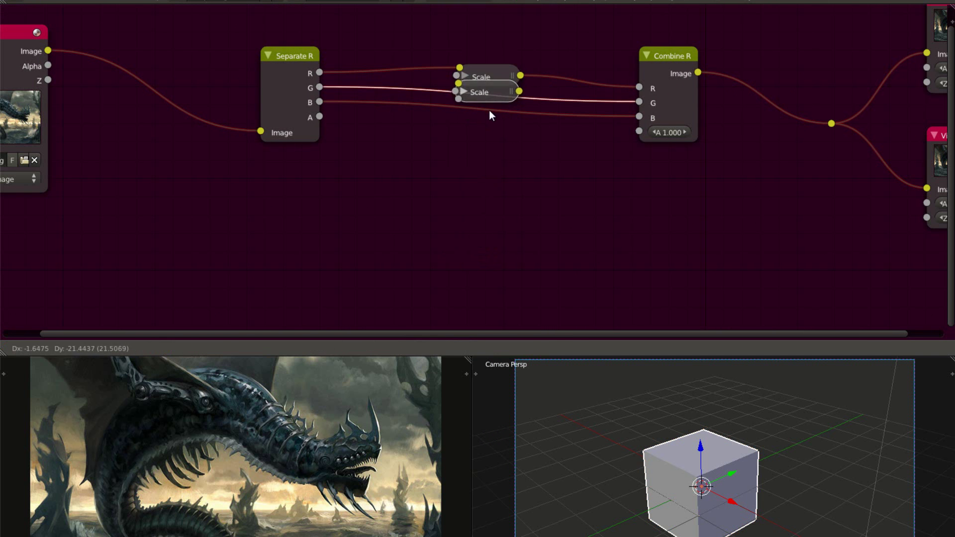
{"action": "left_click", "coordinate": [489, 110]}
{"action": "key", "text": "shift+d"}
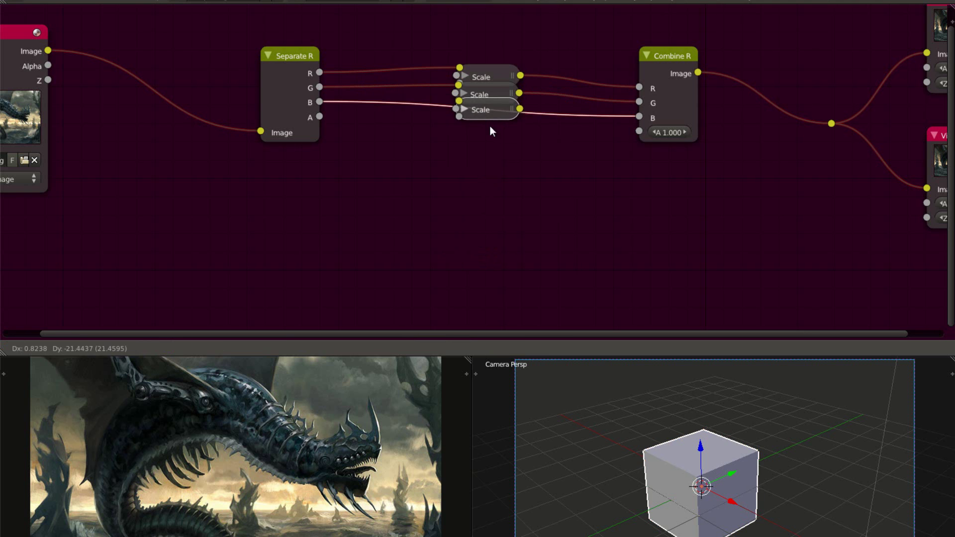
{"action": "left_click", "coordinate": [490, 127]}
Step: Move the G and B channel Scale nodes down so the three Scale nodes are evenly spaced without overlapping
{"action": "key", "text": "g"}
{"action": "left_click", "coordinate": [488, 143]}
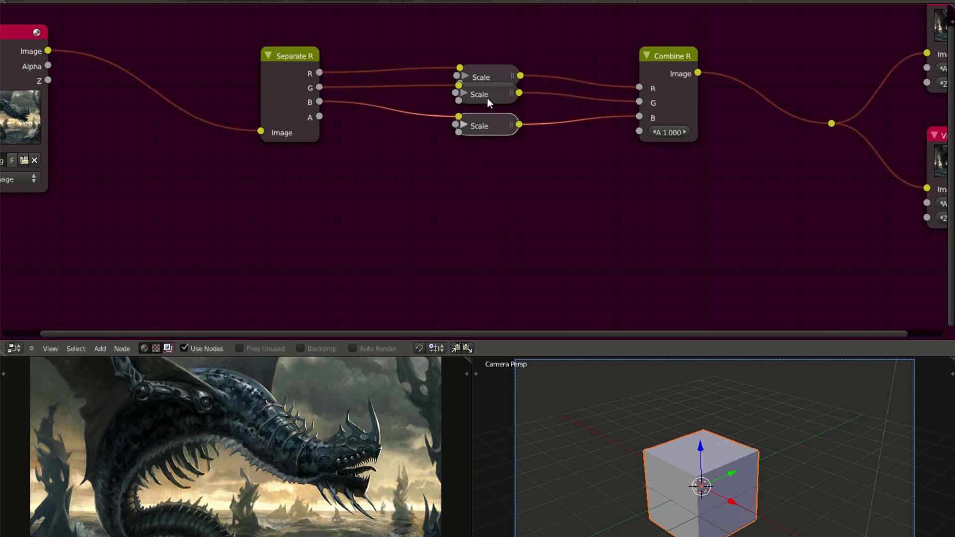
{"action": "right_click", "coordinate": [487, 98], "text": "shift"}
{"action": "key", "text": "g"}
{"action": "left_click", "coordinate": [487, 118]}
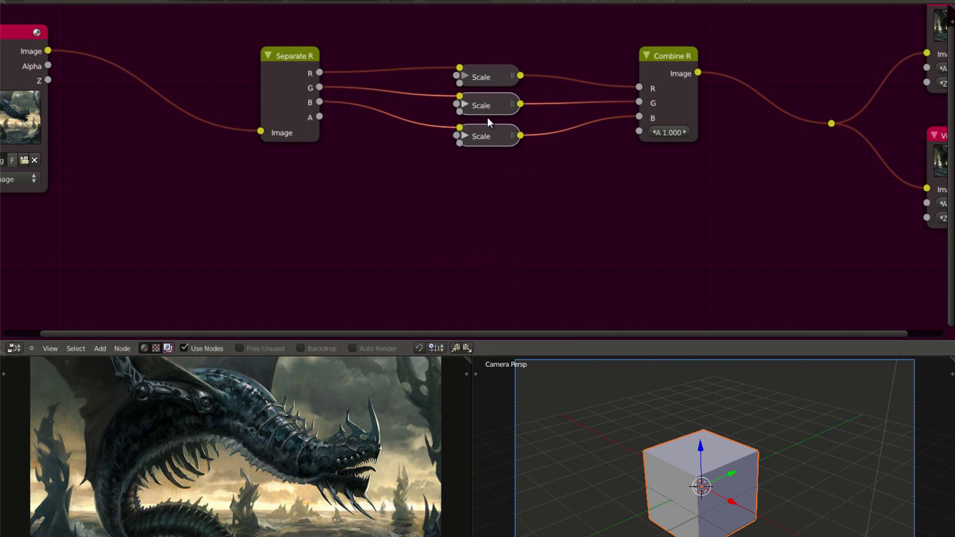
Step: Align all three Scale nodes in one column by scaling them to 0 along X, and center them between the RGBA nodes
{"action": "right_click", "coordinate": [487, 85], "text": "shift"}
{"action": "key", "text": "s"}
{"action": "key", "text": "x"}
{"action": "key", "text": "minus"}
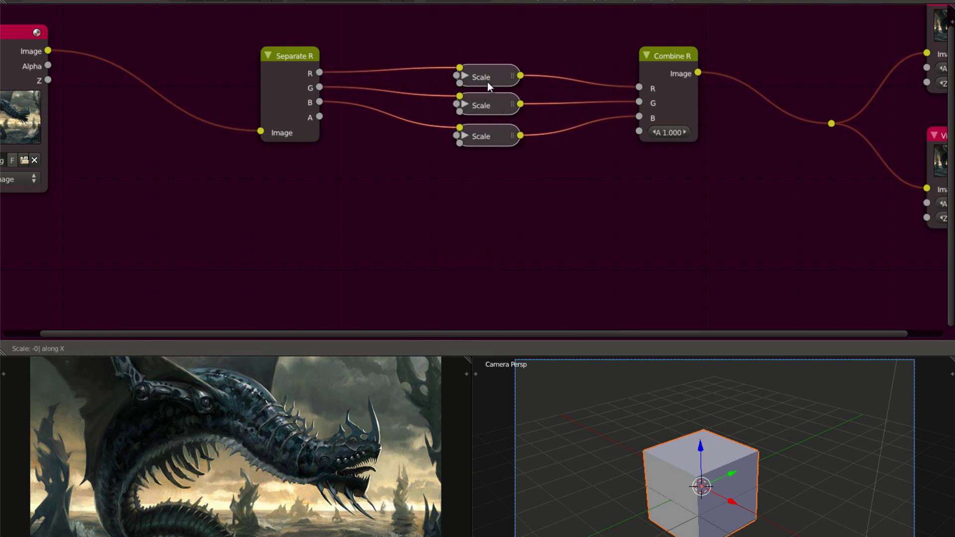
{"action": "key", "text": "Return"}
{"action": "key", "text": "g"}
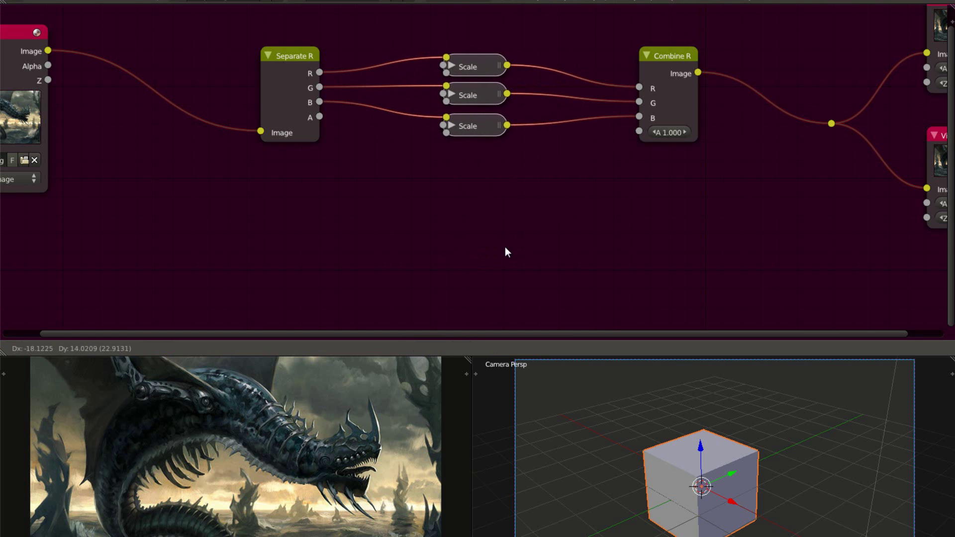
{"action": "left_click", "coordinate": [505, 246]}
Step: Expand the G channel's Scale node to view its X and Y factors, and collapse it again
{"action": "key", "text": "Home"}
{"action": "scroll", "coordinate": [442, 249], "scroll_direction": "up", "scroll_amount": 1}
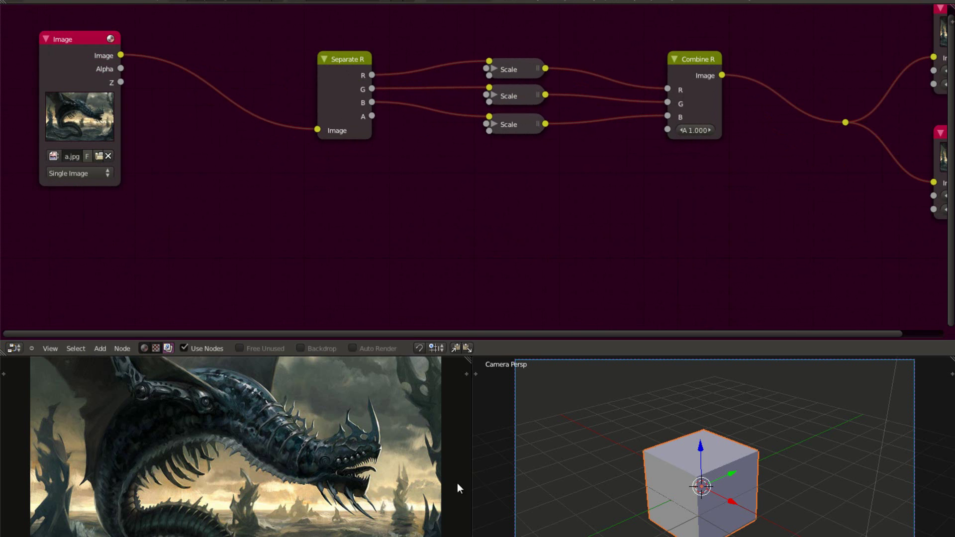
{"action": "left_click", "coordinate": [495, 96]}
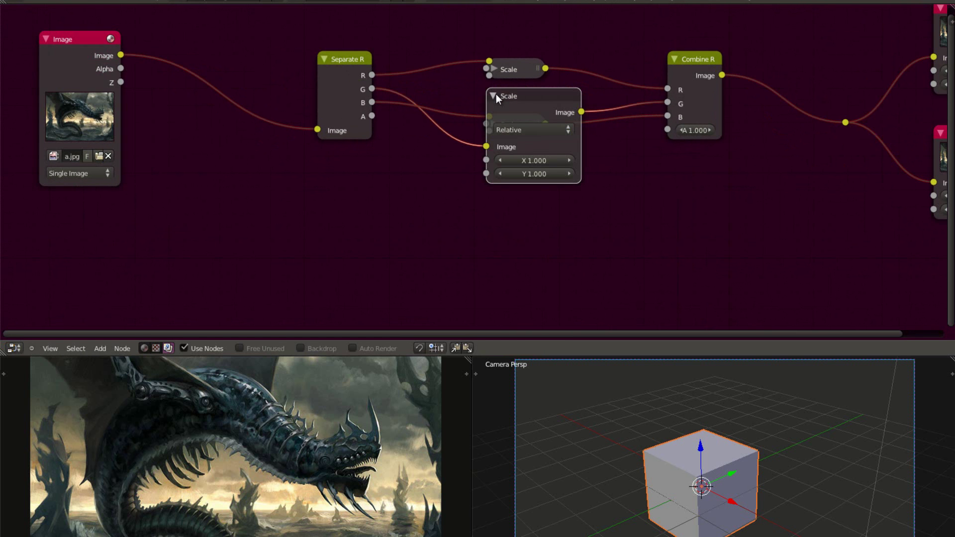
{"action": "left_click", "coordinate": [495, 96]}
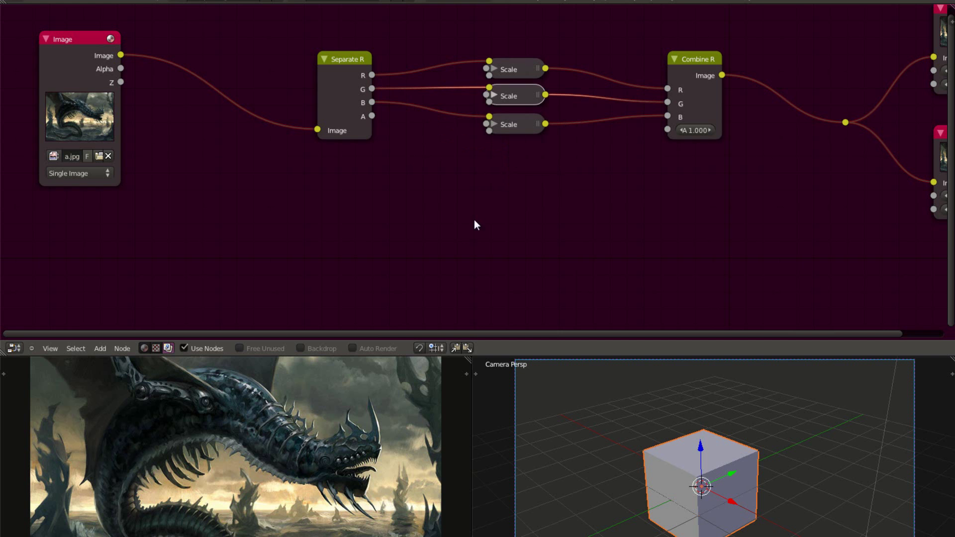
Step: Add a Value input node and place it in the empty area below and left of the Separate RGBA node
{"action": "key", "text": "shift+a"}
{"action": "mouse_move", "coordinate": [378, 128]}
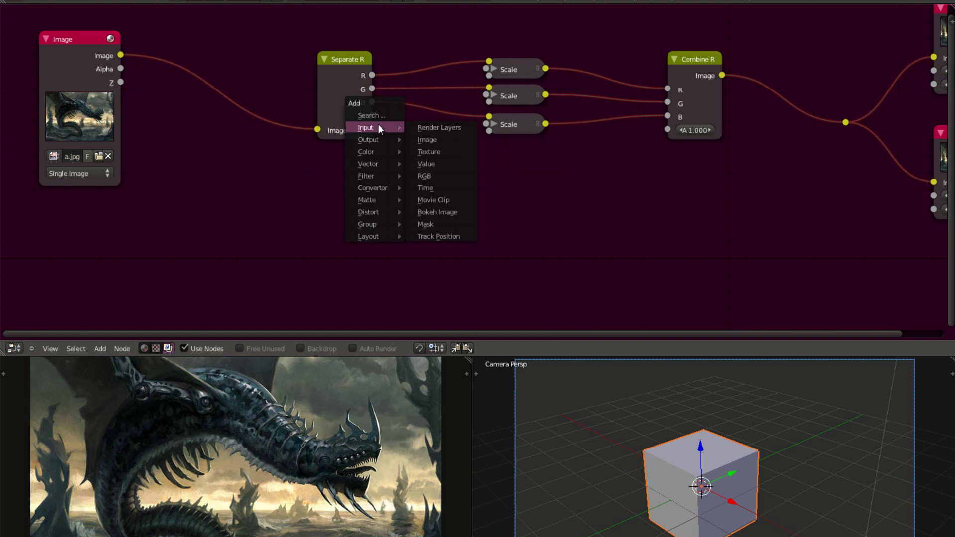
{"action": "left_click", "coordinate": [434, 163]}
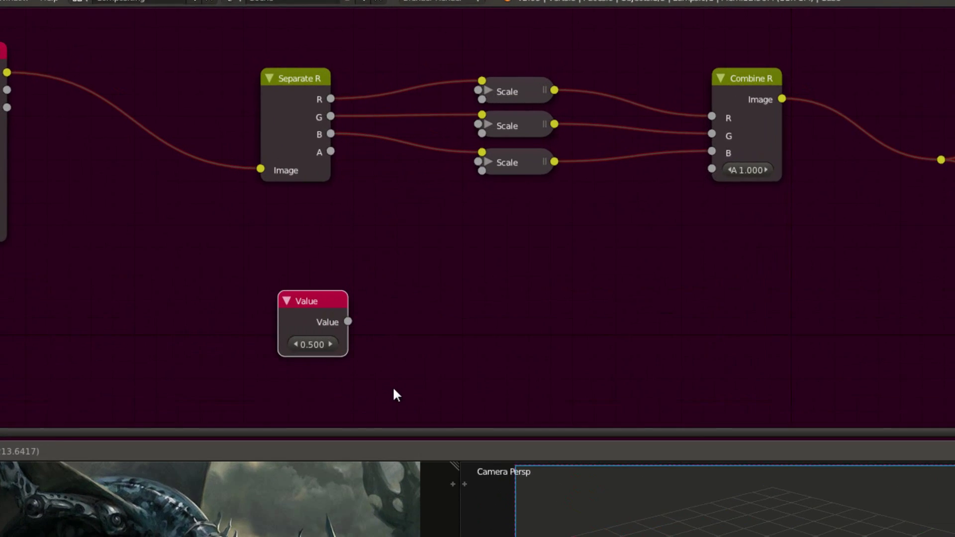
{"action": "left_click", "coordinate": [422, 304]}
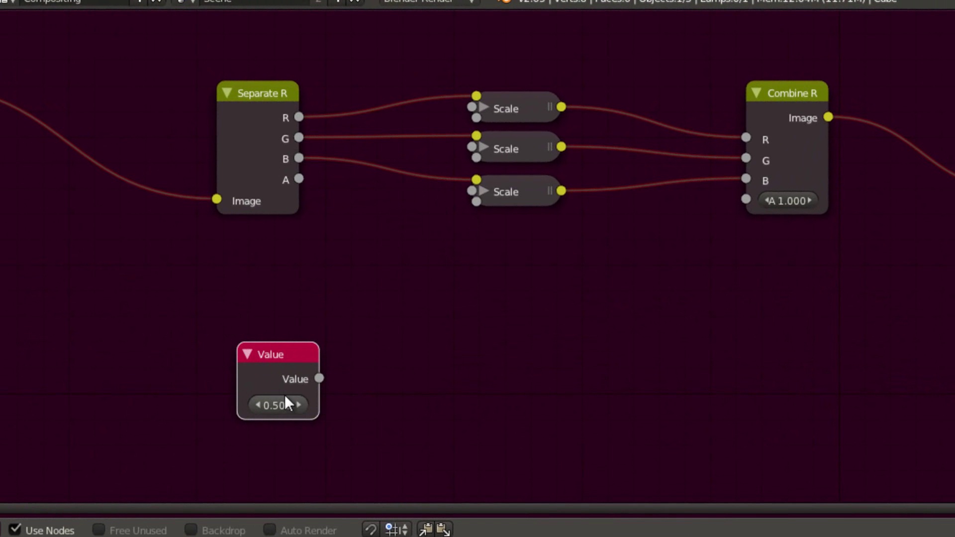
{"action": "key", "text": "g"}
{"action": "left_click", "coordinate": [248, 378]}
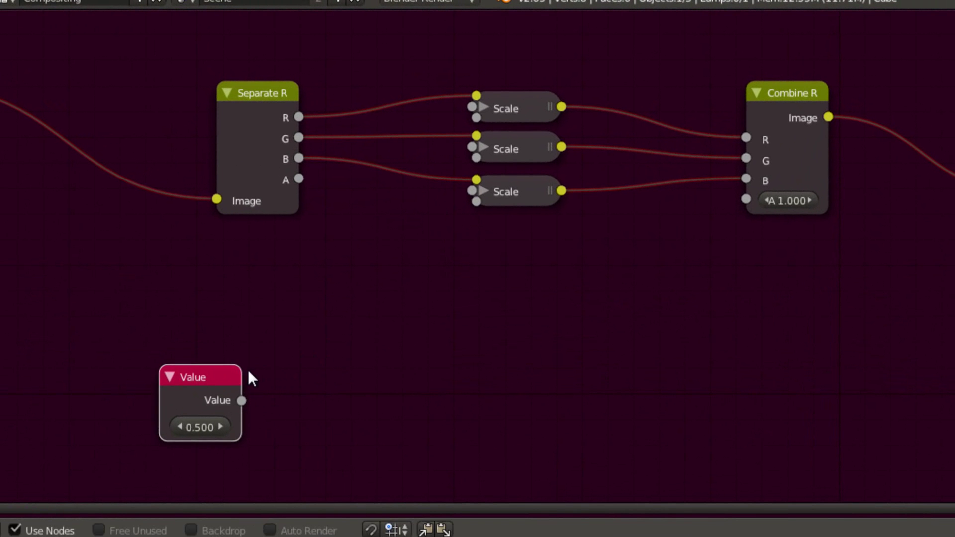
{"action": "key", "text": "a"}
Step: Add a Math node to the right of the Value node, and move the Value node farther down and left
{"action": "key", "text": "shift+a"}
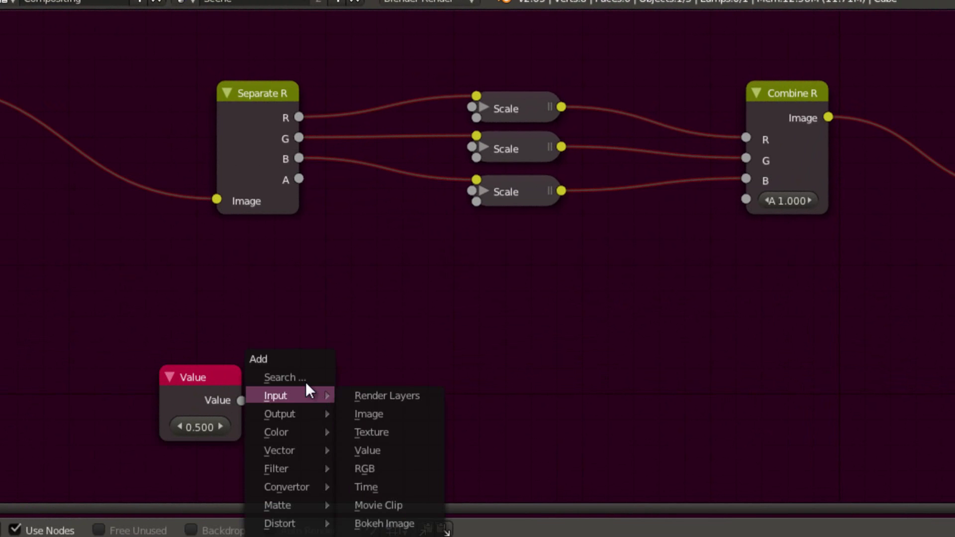
{"action": "left_click", "coordinate": [303, 376]}
{"action": "type", "text": "math"}
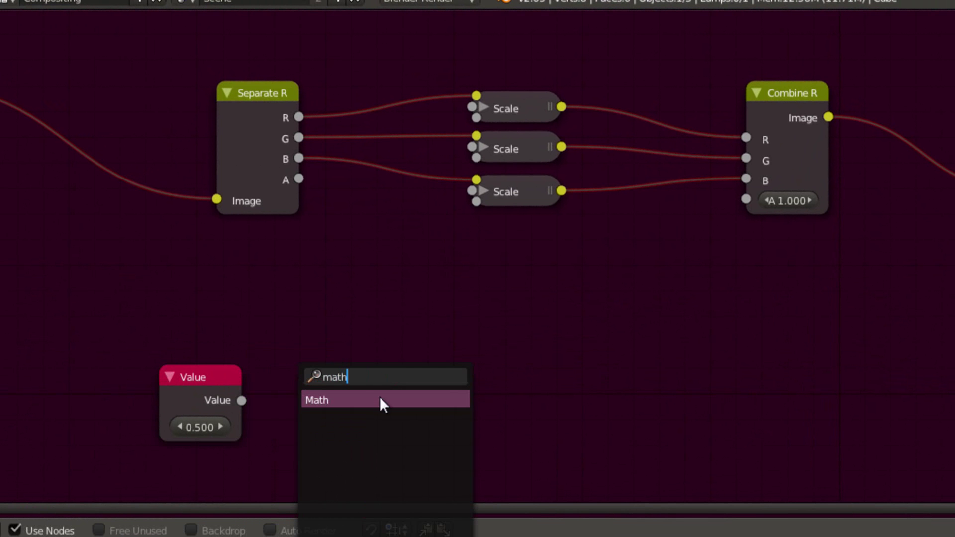
{"action": "left_click", "coordinate": [379, 399]}
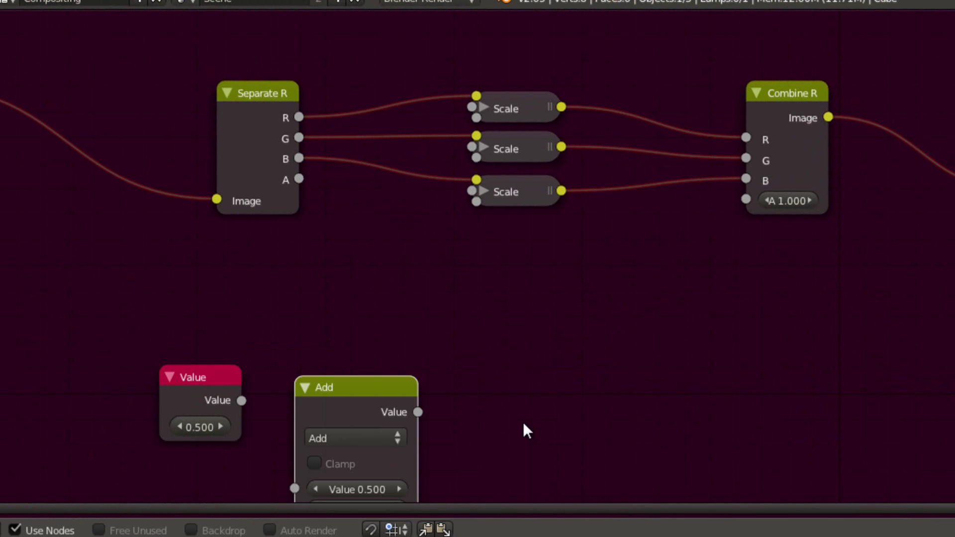
{"action": "left_click", "coordinate": [532, 373]}
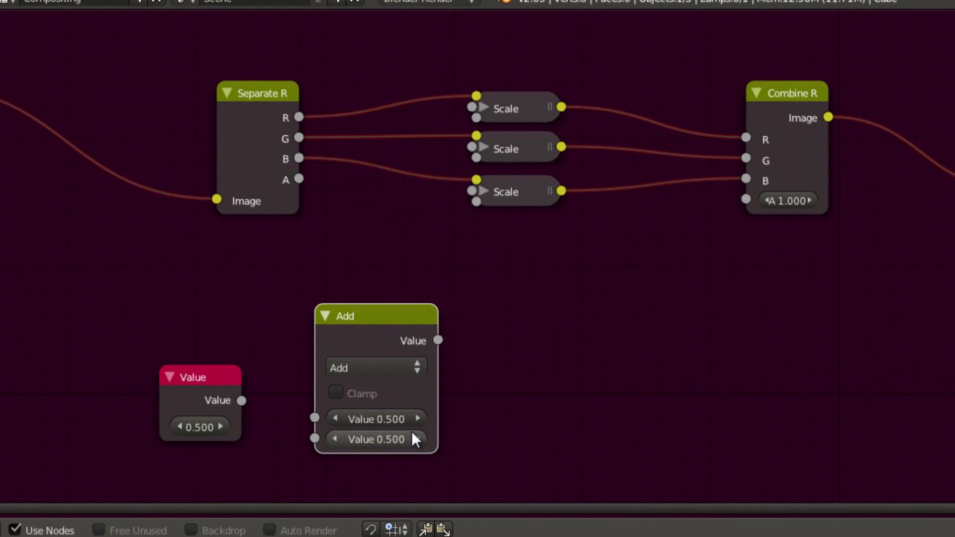
{"action": "middle_click_drag", "start_coordinate": [237, 437], "coordinate": [254, 351]}
{"action": "left_click_drag", "start_coordinate": [240, 313], "coordinate": [26, 467]}
{"action": "scroll", "coordinate": [254, 376], "scroll_direction": "down", "scroll_amount": 2}
Step: Duplicate the Math node twice and stack the copies directly below the original
{"action": "left_click", "coordinate": [389, 255]}
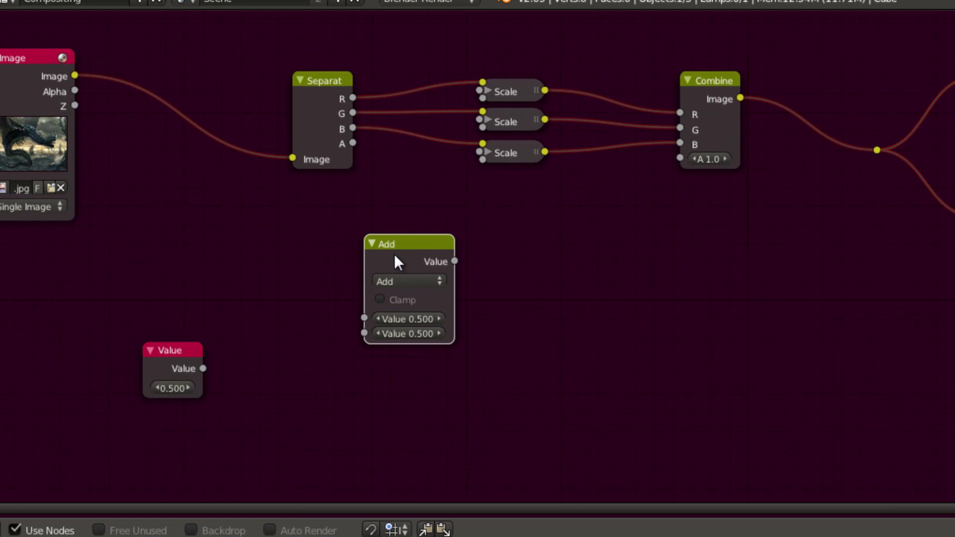
{"action": "key", "text": "shift+d"}
{"action": "left_click", "coordinate": [383, 369]}
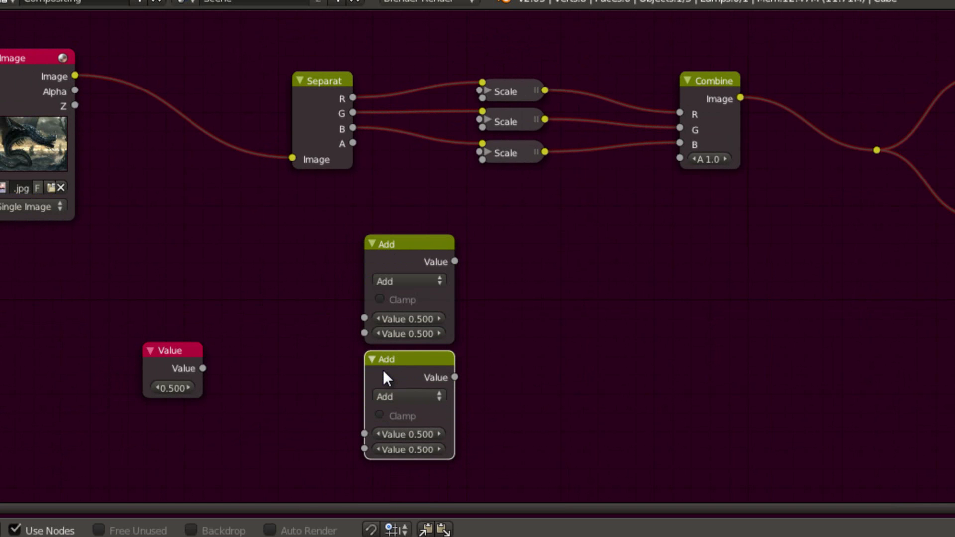
{"action": "key", "text": "shift+d"}
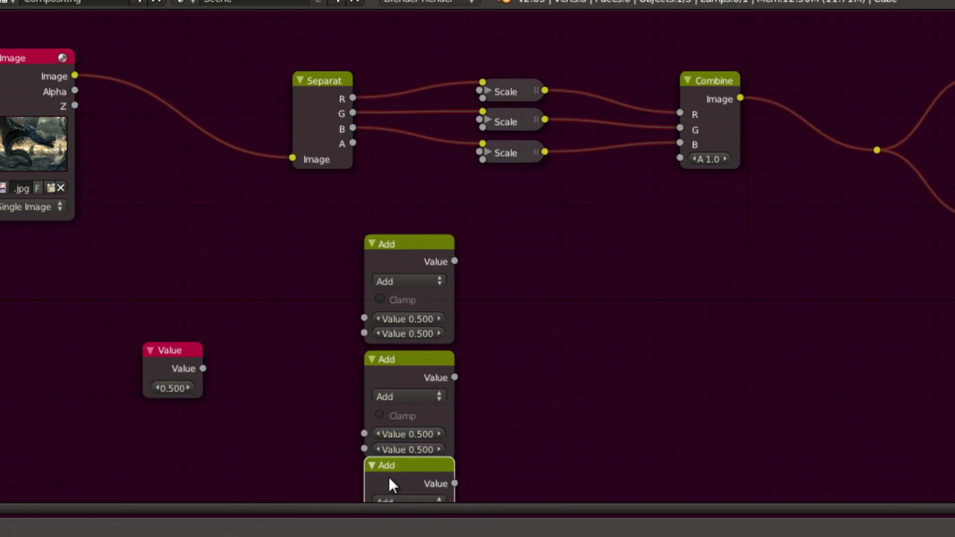
{"action": "left_click", "coordinate": [390, 484]}
Step: Set the operation of all three Math nodes to Power
{"action": "scroll", "coordinate": [313, 429], "scroll_direction": "down", "scroll_amount": 1}
{"action": "middle_click_drag", "start_coordinate": [314, 429], "coordinate": [332, 342]}
{"action": "scroll", "coordinate": [332, 343], "scroll_direction": "up", "scroll_amount": 2}
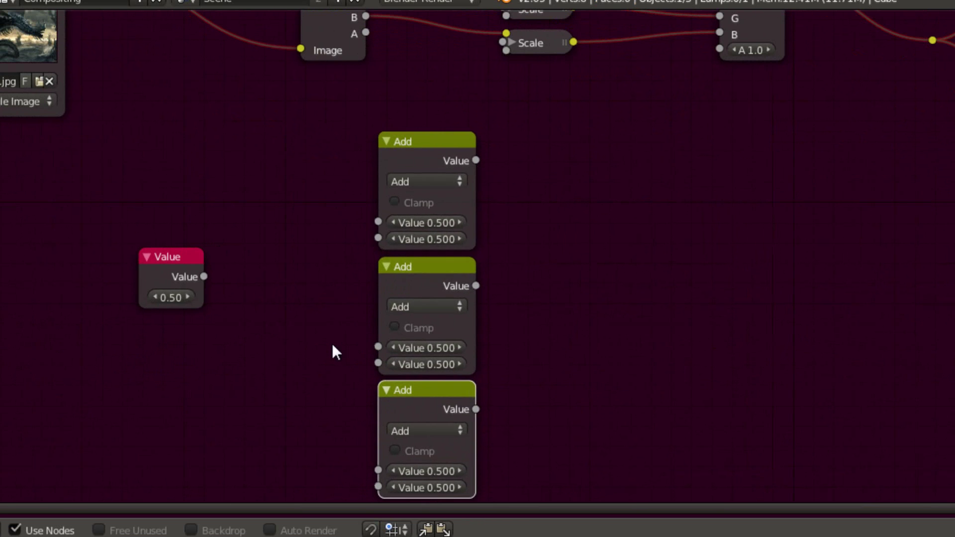
{"action": "left_click", "coordinate": [446, 177]}
{"action": "left_click", "coordinate": [417, 179]}
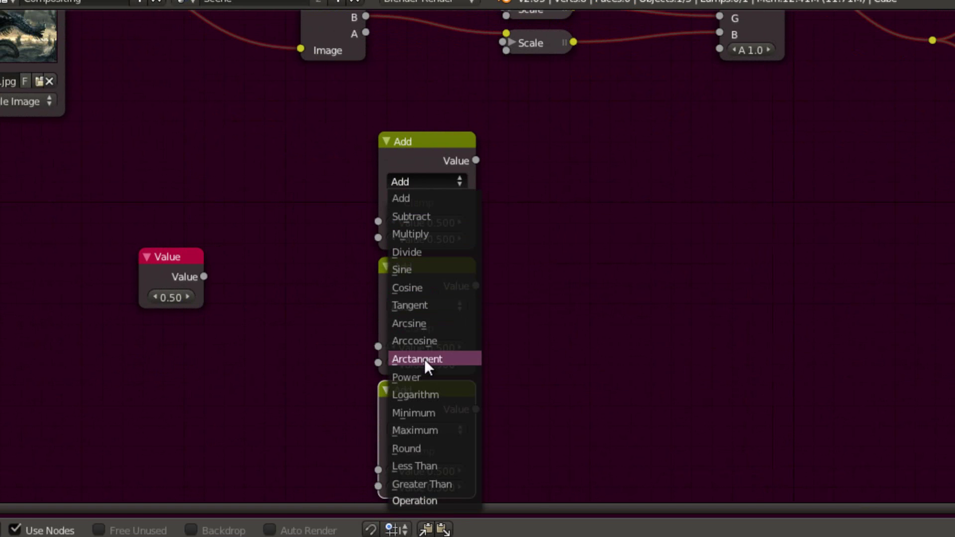
{"action": "left_click", "coordinate": [424, 377]}
{"action": "left_click", "coordinate": [419, 308]}
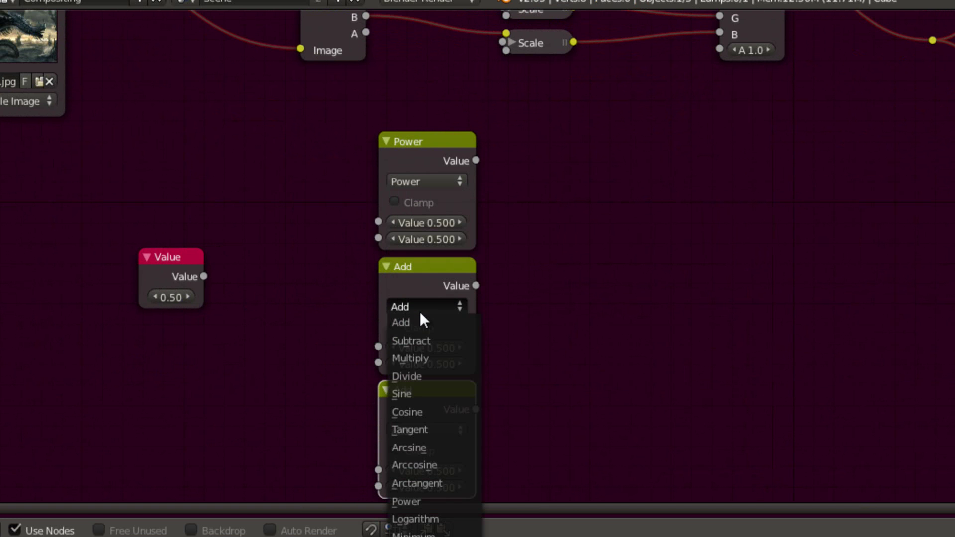
{"action": "left_click", "coordinate": [424, 501]}
{"action": "left_click", "coordinate": [429, 431]}
{"action": "left_click", "coordinate": [425, 432]}
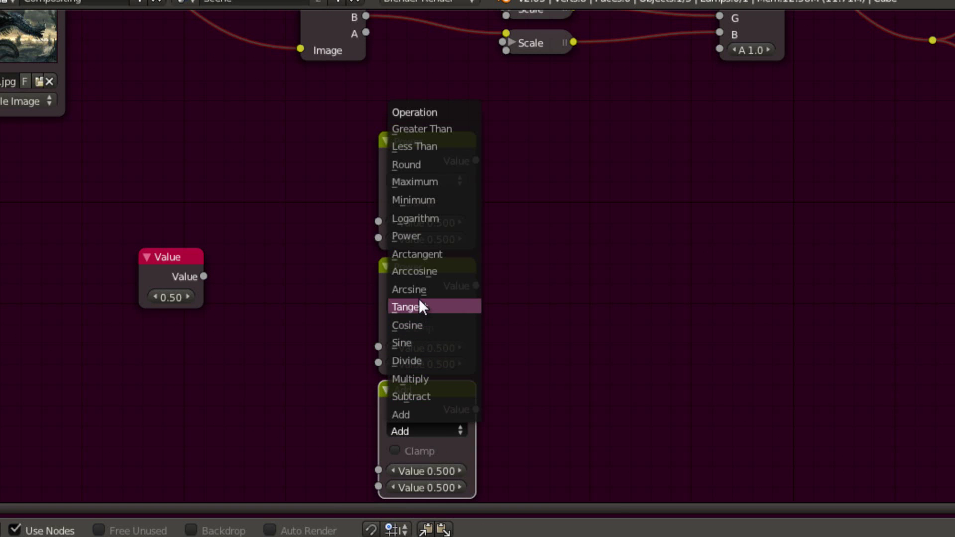
{"action": "left_click", "coordinate": [423, 238]}
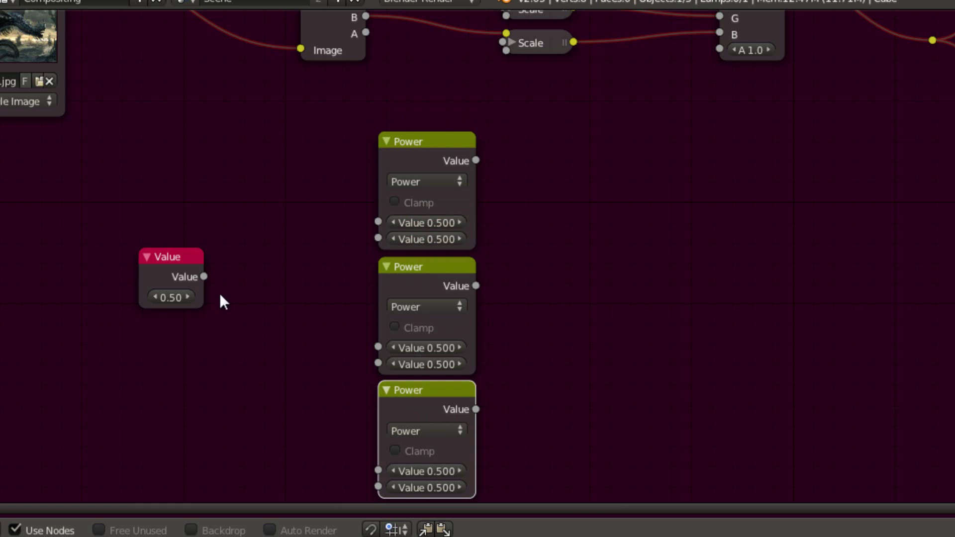
Step: Link the Value node's output to the first Value input of each of the three Power nodes
{"action": "left_click_drag", "start_coordinate": [211, 277], "coordinate": [375, 215]}
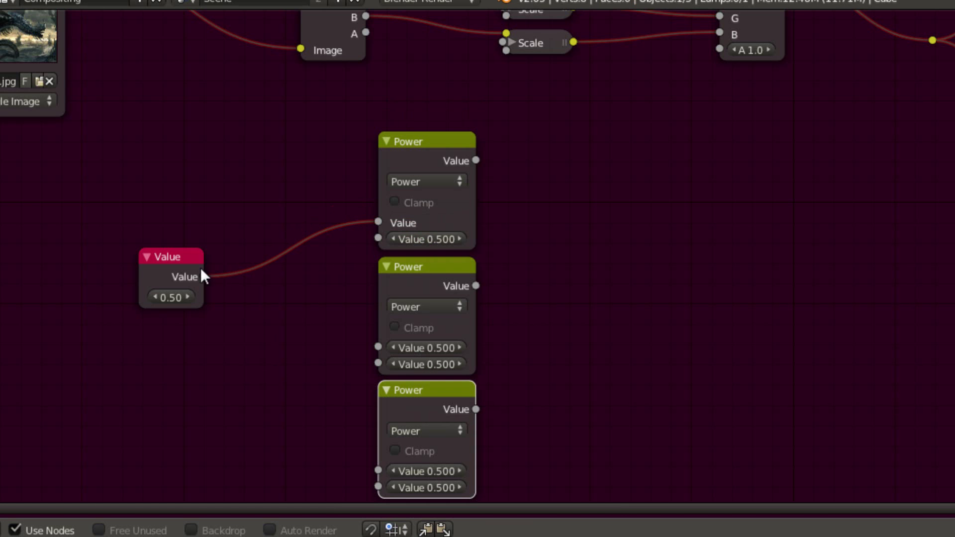
{"action": "left_click_drag", "start_coordinate": [205, 277], "coordinate": [375, 346]}
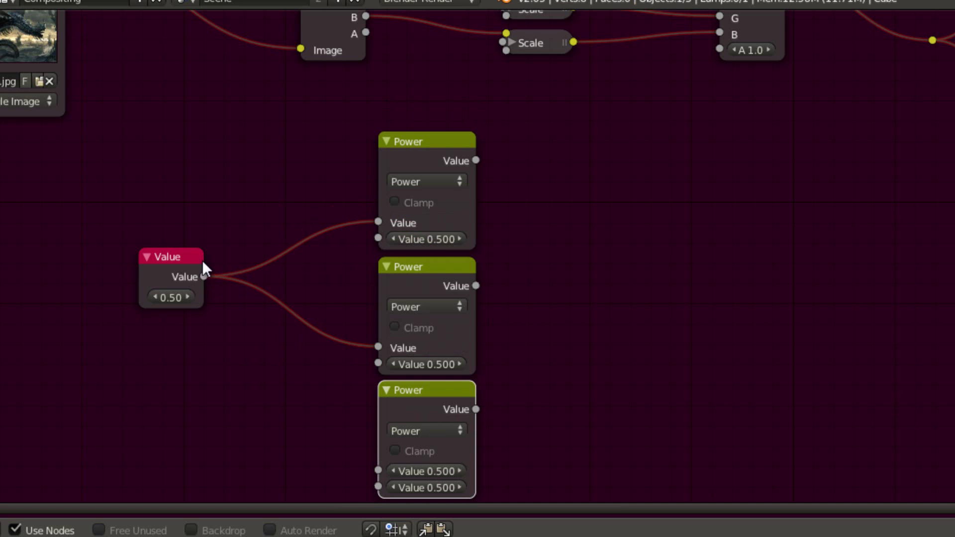
{"action": "left_click_drag", "start_coordinate": [205, 277], "coordinate": [377, 470]}
Step: Set the second value of the middle Power node to 0.3 and of the lowest Power node to 0.1
{"action": "middle_click_drag", "start_coordinate": [308, 396], "coordinate": [237, 316]}
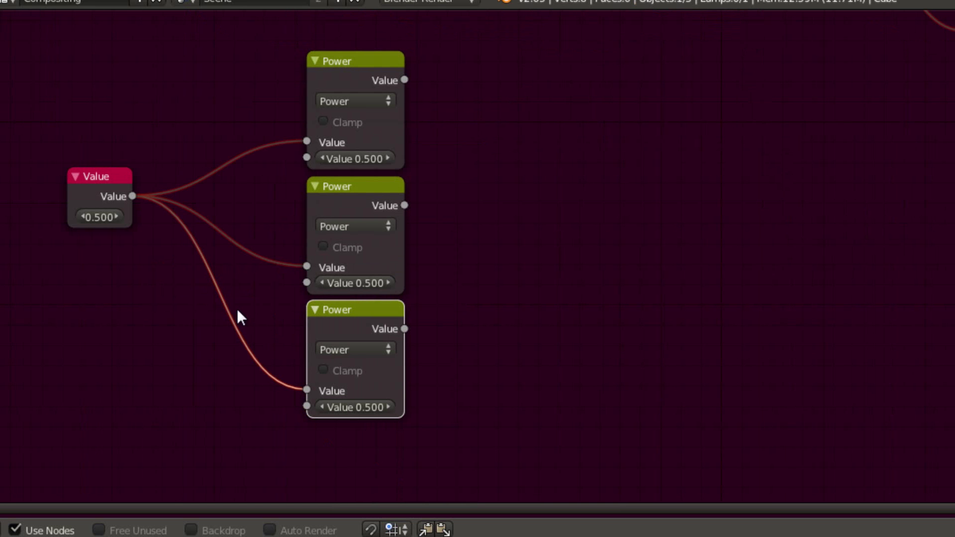
{"action": "left_click", "coordinate": [350, 282]}
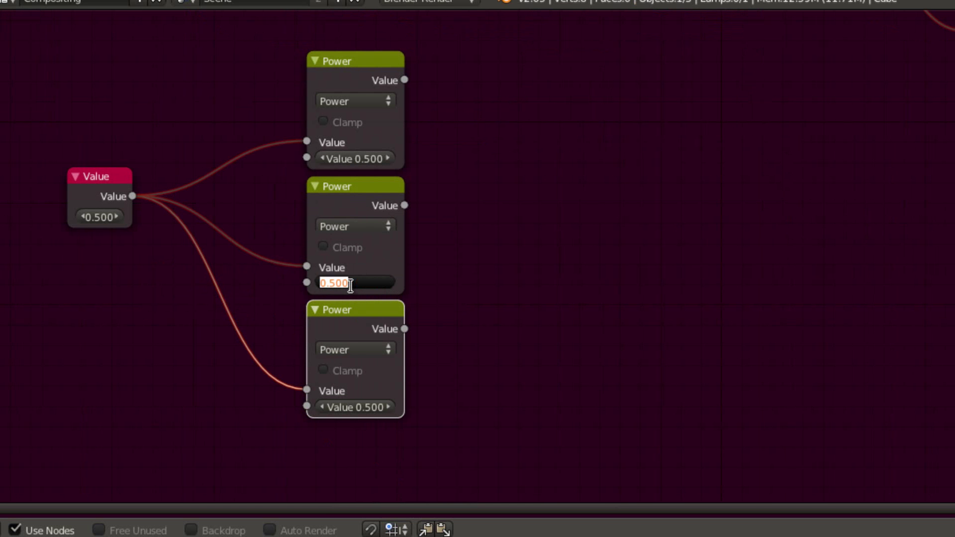
{"action": "type", "text": ".3"}
{"action": "key", "text": "Return"}
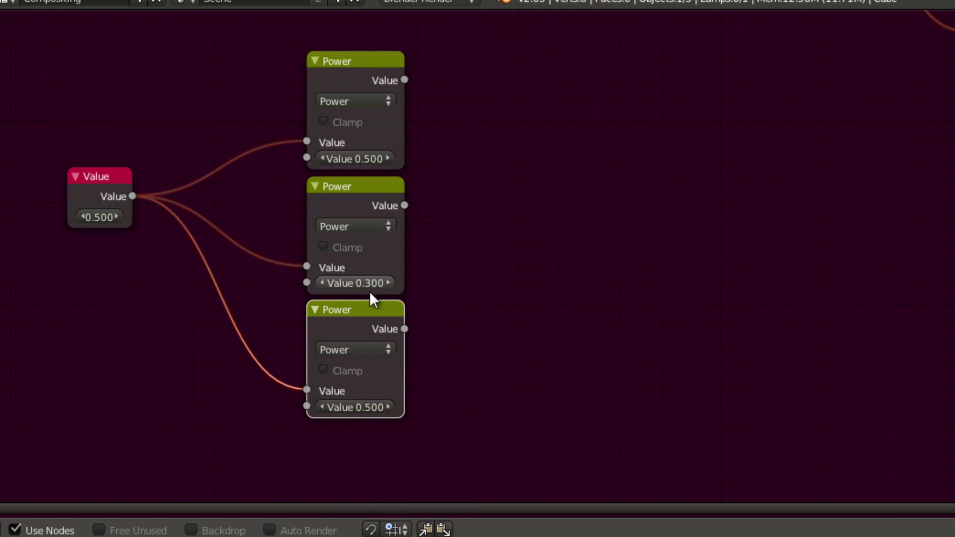
{"action": "left_click", "coordinate": [358, 409]}
{"action": "type", "text": "."}
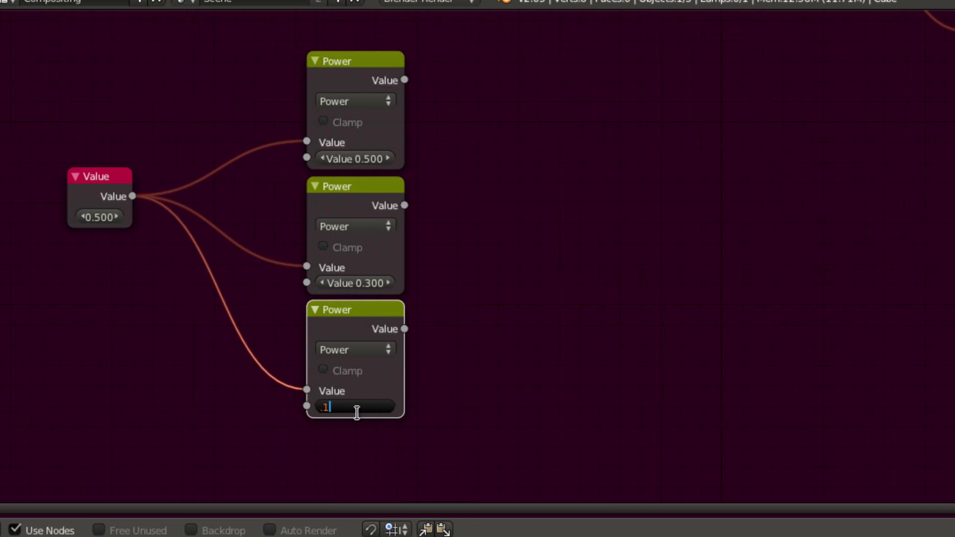
{"action": "type", "text": "1"}
{"action": "key", "text": "Return"}
Step: Collapse the three Power nodes and scale their spacing down so they sit close together in a column
{"action": "middle_click_drag", "start_coordinate": [458, 108], "coordinate": [462, 230]}
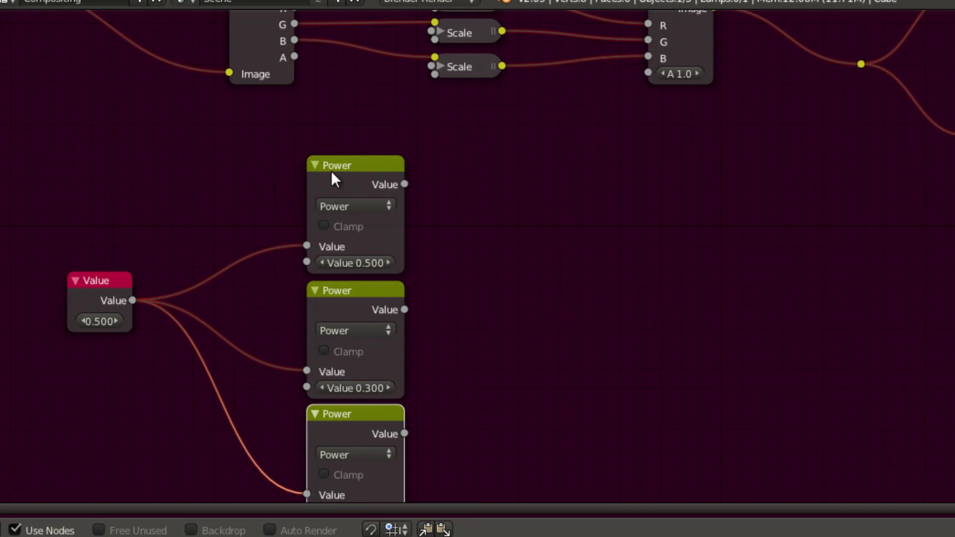
{"action": "key", "text": "b"}
{"action": "left_click_drag", "start_coordinate": [203, 97], "coordinate": [451, 503]}
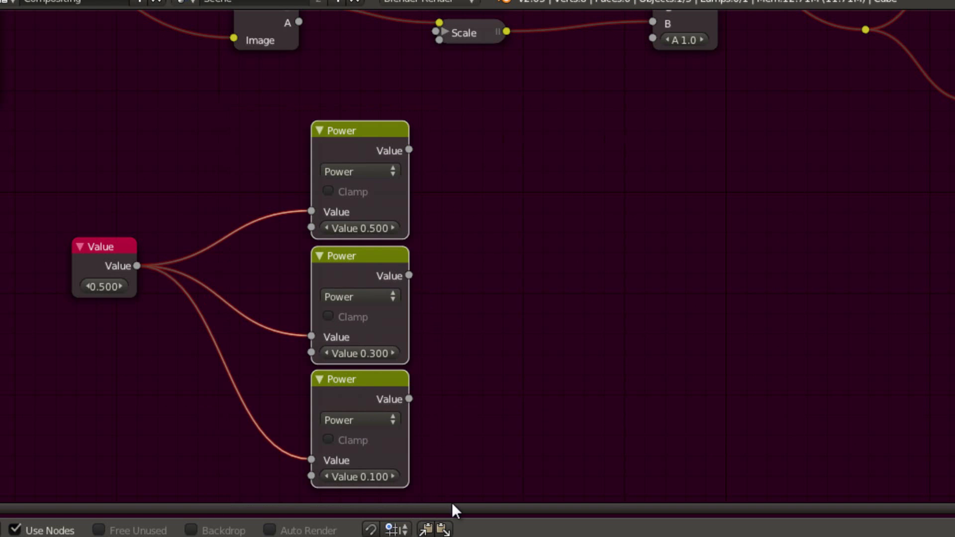
{"action": "key", "text": "h"}
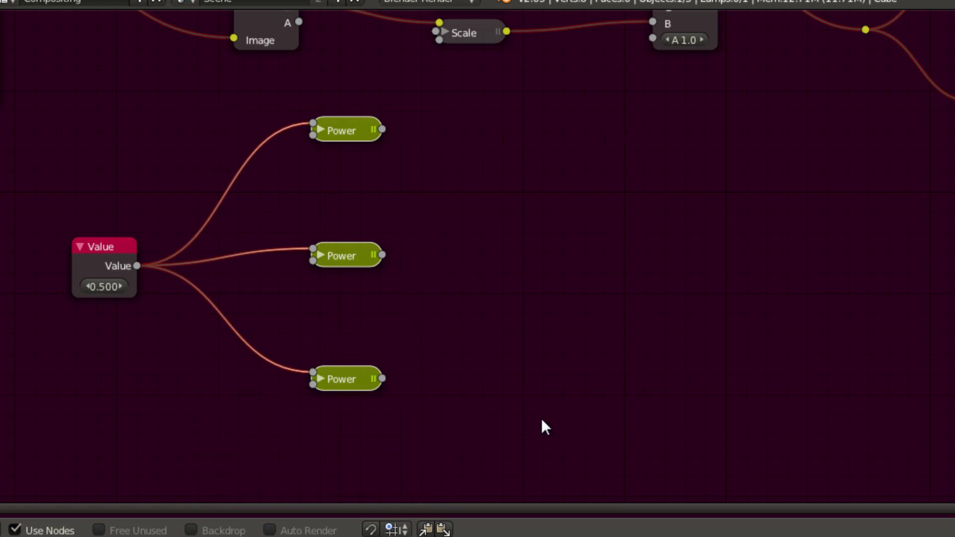
{"action": "key", "text": "s"}
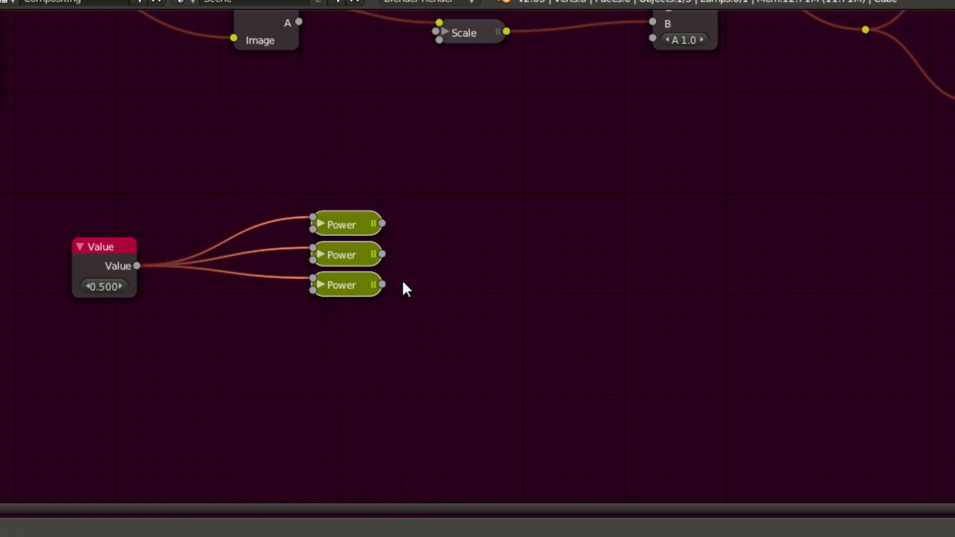
{"action": "left_click", "coordinate": [406, 291]}
{"action": "key", "text": "a"}
Step: Move the Value node closer to the three Power nodes and roughly level with the middle one
{"action": "mouse_move", "coordinate": [431, 243]}
{"action": "middle_mouse_down"}
{"action": "mouse_move", "coordinate": [432, 287]}
{"action": "mouse_move", "coordinate": [452, 330]}
{"action": "mouse_move", "coordinate": [425, 301]}
{"action": "middle_mouse_up"}
{"action": "key", "text": "b"}
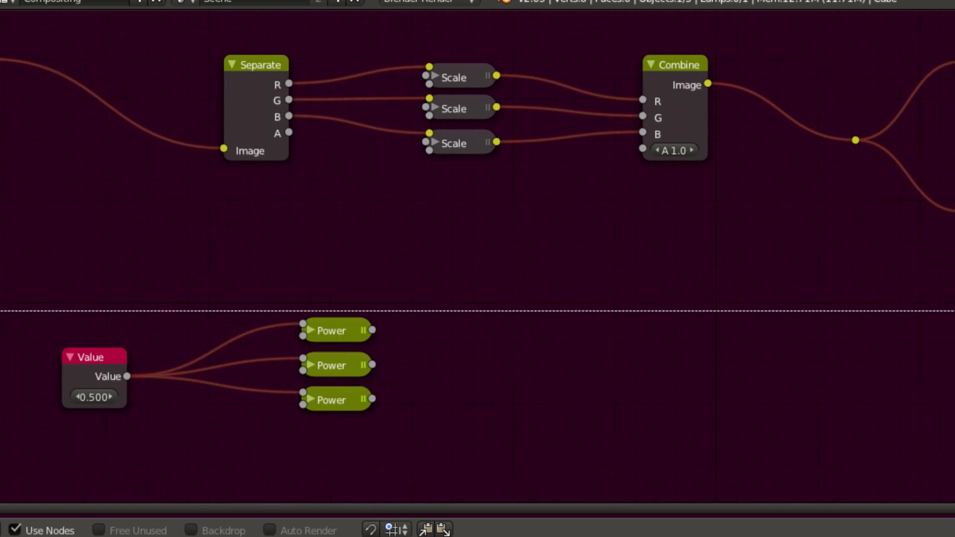
{"action": "mouse_move", "coordinate": [1, 300]}
{"action": "left_mouse_down"}
{"action": "mouse_move", "coordinate": [315, 449]}
{"action": "mouse_move", "coordinate": [136, 452]}
{"action": "left_mouse_up"}
{"action": "key", "text": "g"}
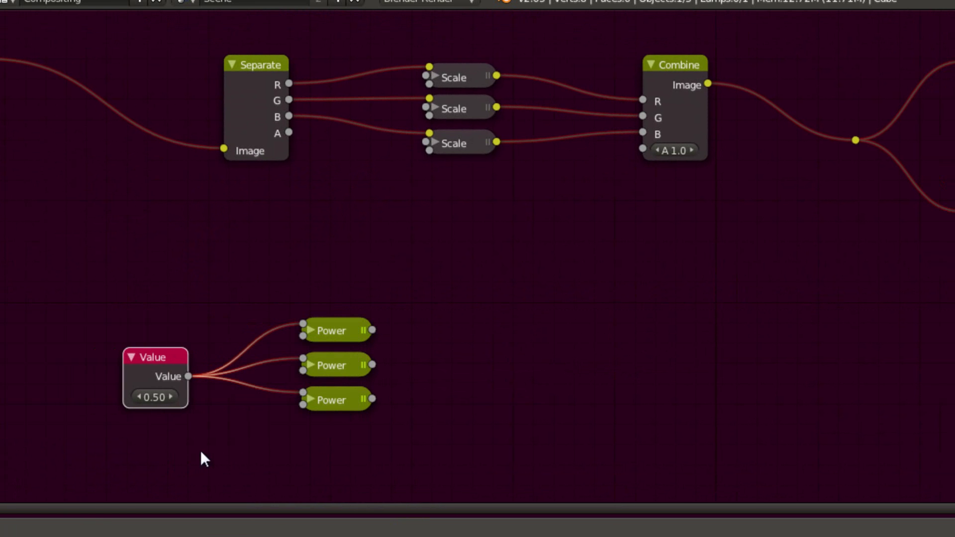
{"action": "left_click", "coordinate": [249, 426]}
{"action": "key", "text": "a"}
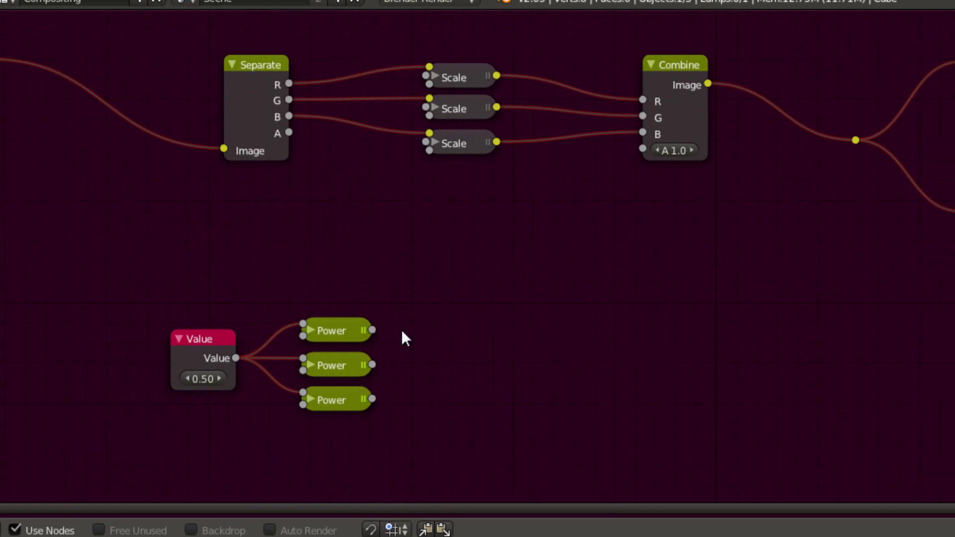
Step: Move the Value node and the three Power nodes together farther left and slightly down
{"action": "key", "text": "b"}
{"action": "left_click_drag", "start_coordinate": [62, 260], "coordinate": [415, 444]}
{"action": "key", "text": "g"}
{"action": "left_click", "coordinate": [344, 458]}
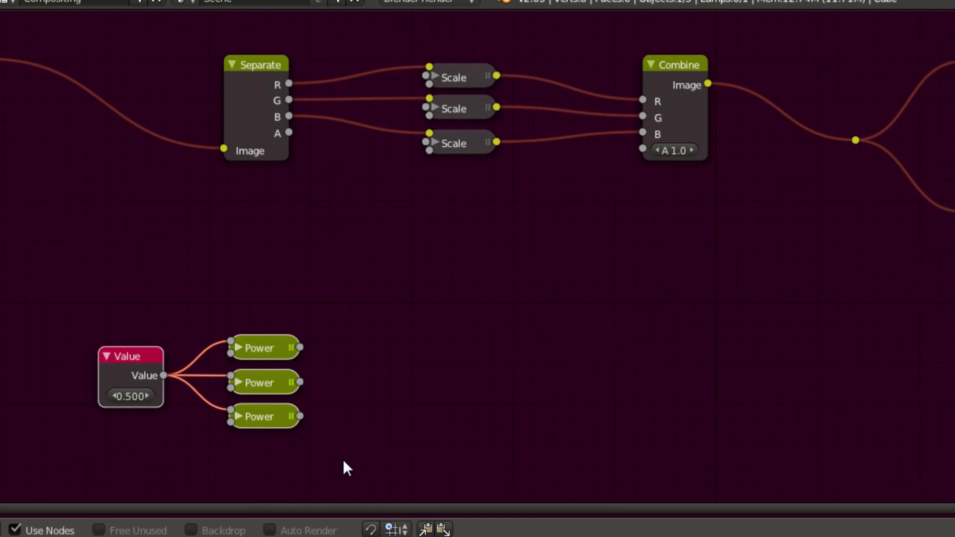
{"action": "key", "text": "a"}
Step: Connect the top, middle and bottom Power outputs to both the X and Y inputs of the matching Scale nodes
{"action": "scroll", "coordinate": [343, 415], "scroll_direction": "up", "scroll_amount": 3}
{"action": "middle_click_drag", "start_coordinate": [323, 395], "coordinate": [343, 436]}
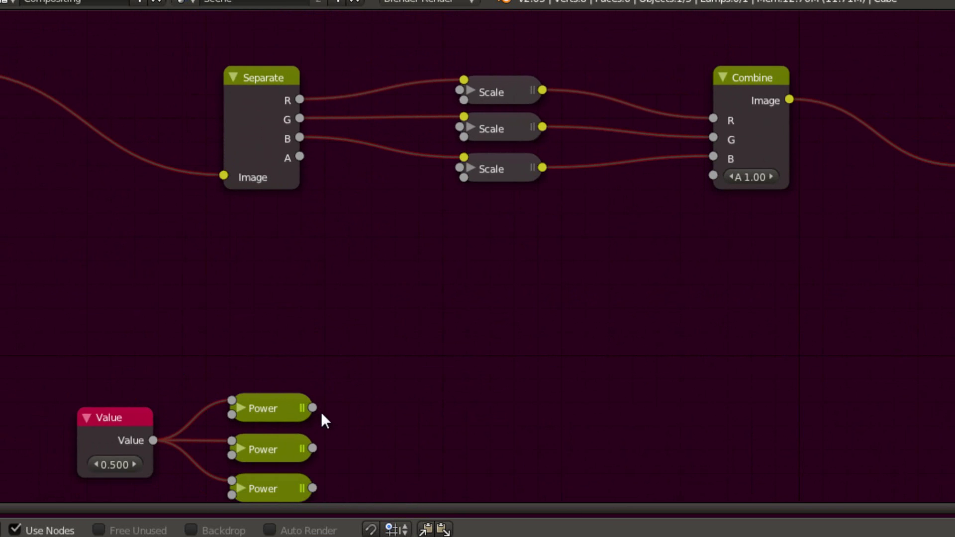
{"action": "left_click_drag", "start_coordinate": [313, 408], "coordinate": [457, 91]}
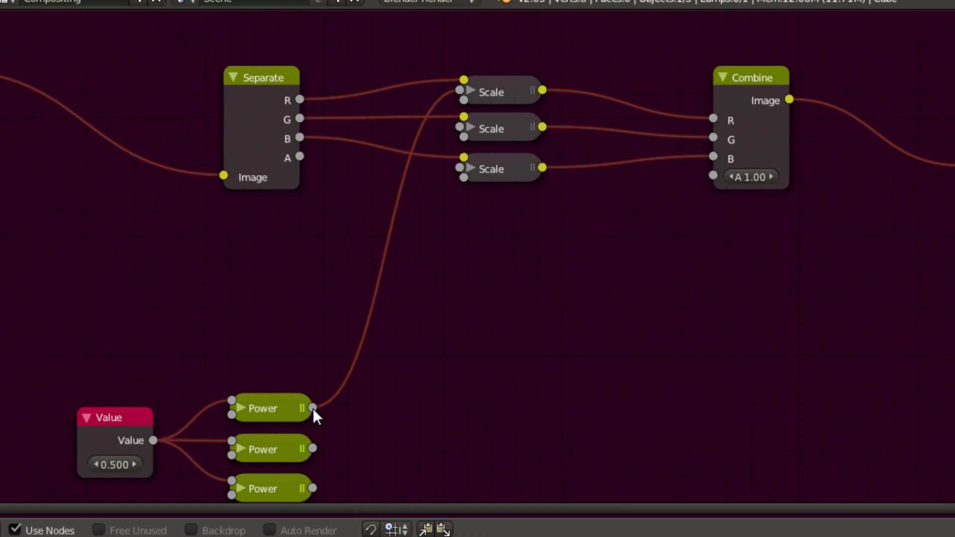
{"action": "left_click_drag", "start_coordinate": [313, 407], "coordinate": [461, 101]}
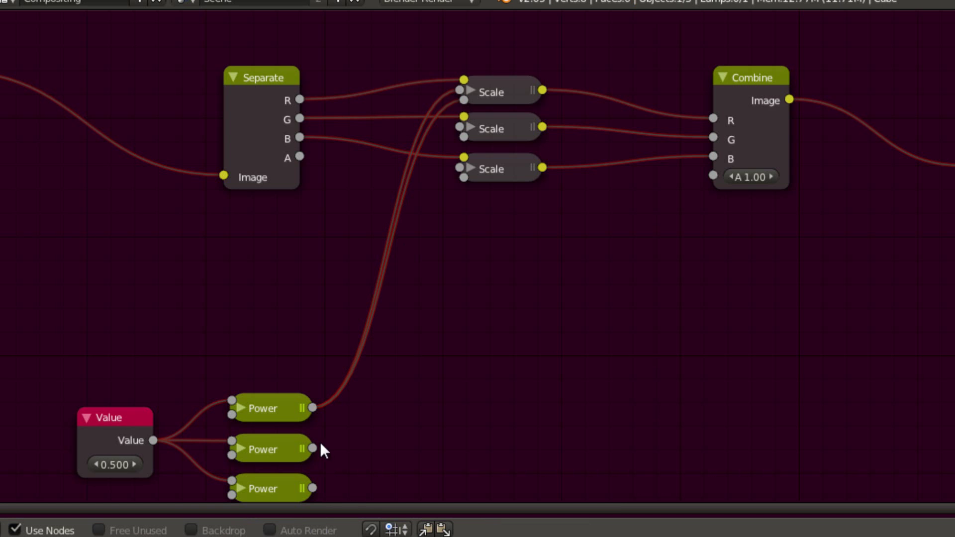
{"action": "left_click_drag", "start_coordinate": [395, 325], "coordinate": [454, 128]}
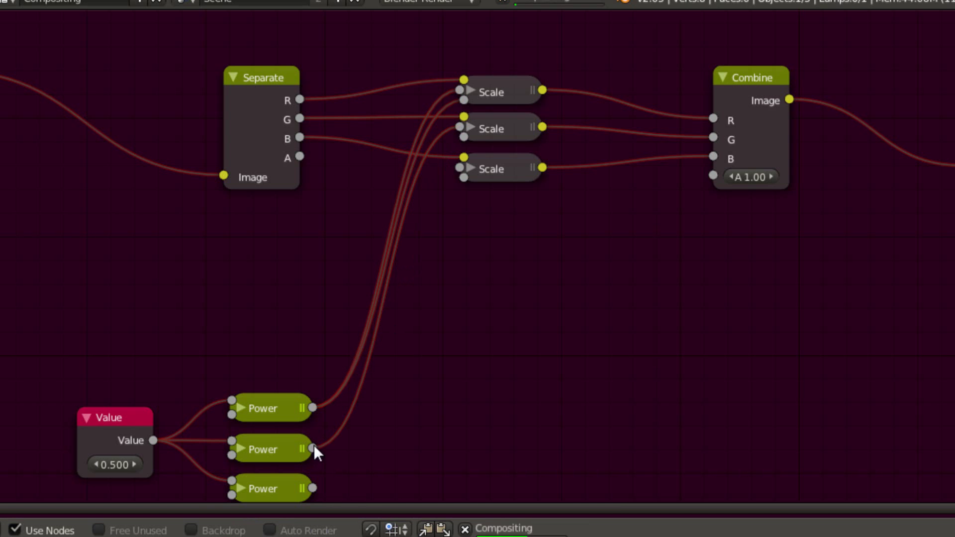
{"action": "left_click_drag", "start_coordinate": [313, 449], "coordinate": [455, 130]}
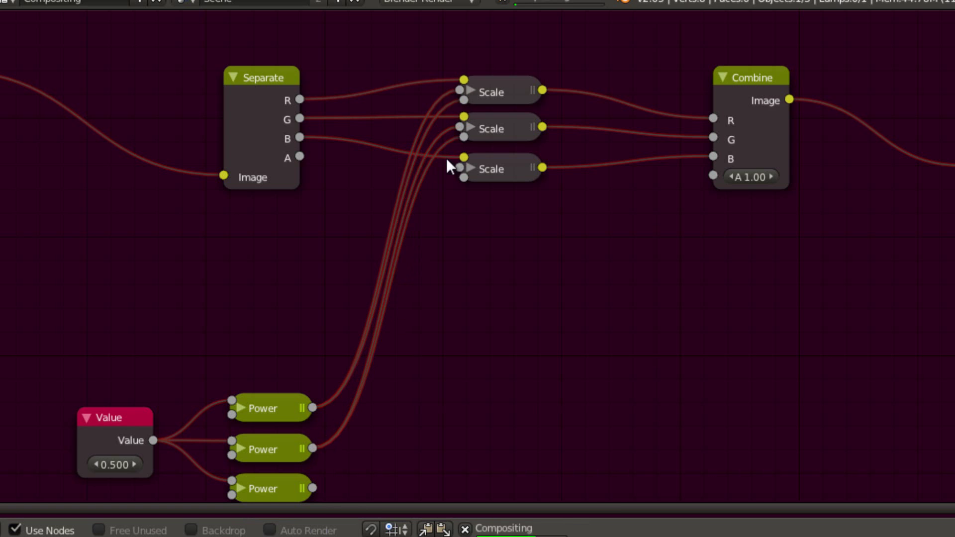
{"action": "left_click_drag", "start_coordinate": [313, 486], "coordinate": [456, 168]}
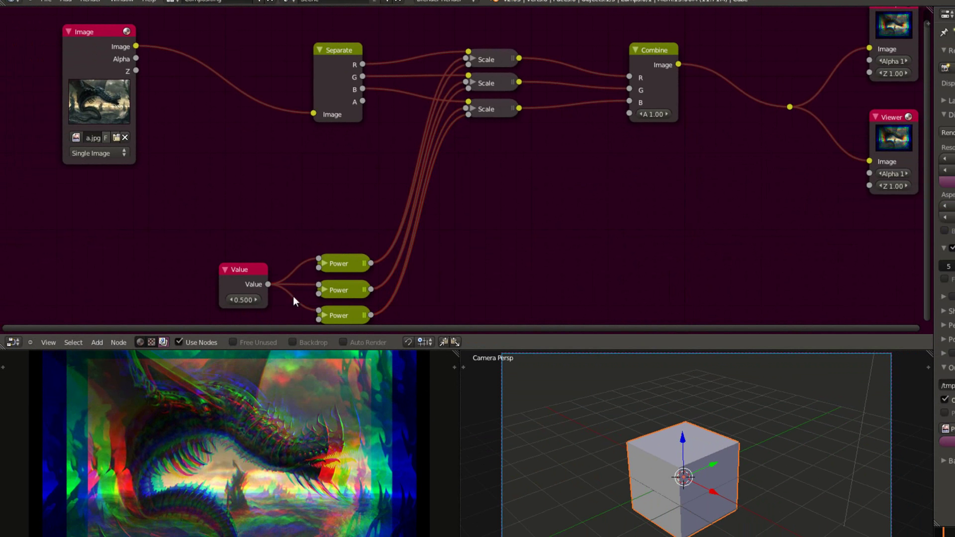
Step: Try much larger numbers, above 9, on the Value node driving the three Power nodes
{"action": "middle_click_drag", "start_coordinate": [324, 196], "coordinate": [403, 100]}
{"action": "scroll", "coordinate": [351, 248], "scroll_direction": "up", "scroll_amount": 4}
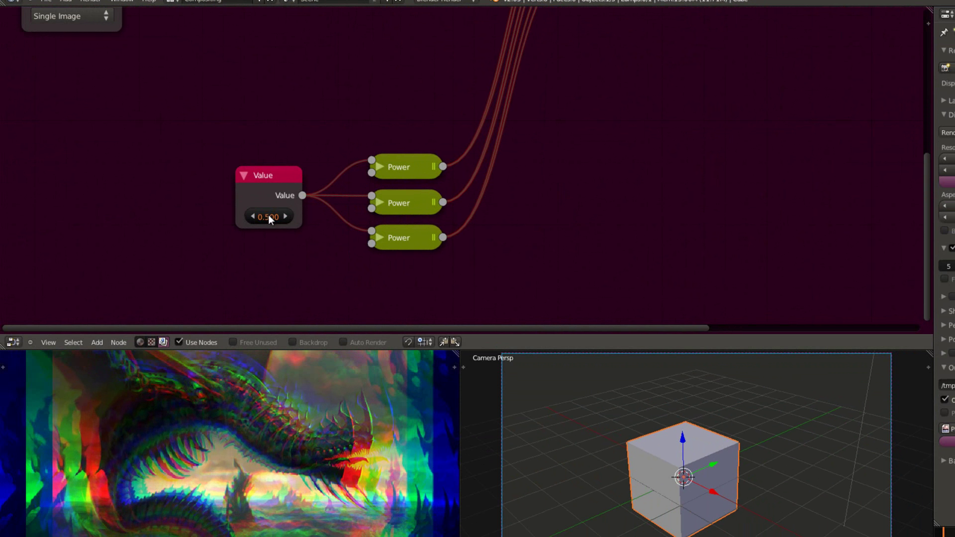
{"action": "left_click_drag", "start_coordinate": [268, 217], "coordinate": [254, 217]}
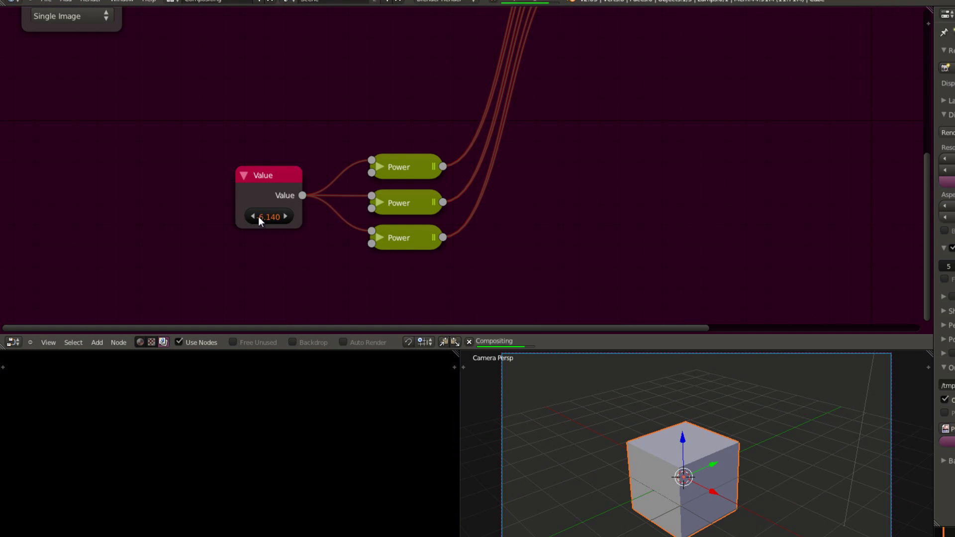
{"action": "left_click_drag", "start_coordinate": [276, 214], "coordinate": [277, 213]}
{"action": "scroll", "coordinate": [305, 324], "scroll_direction": "down", "scroll_amount": 1}
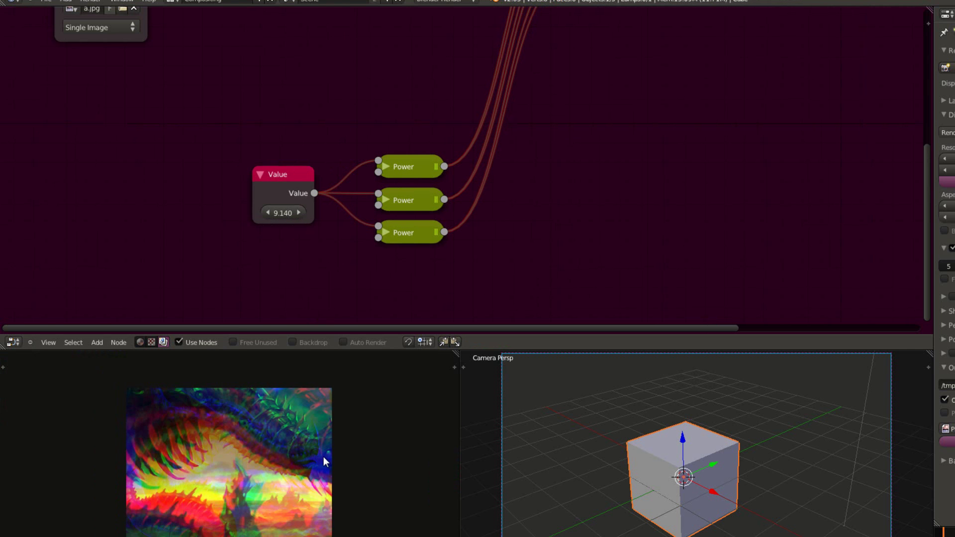
{"action": "left_click", "coordinate": [303, 214]}
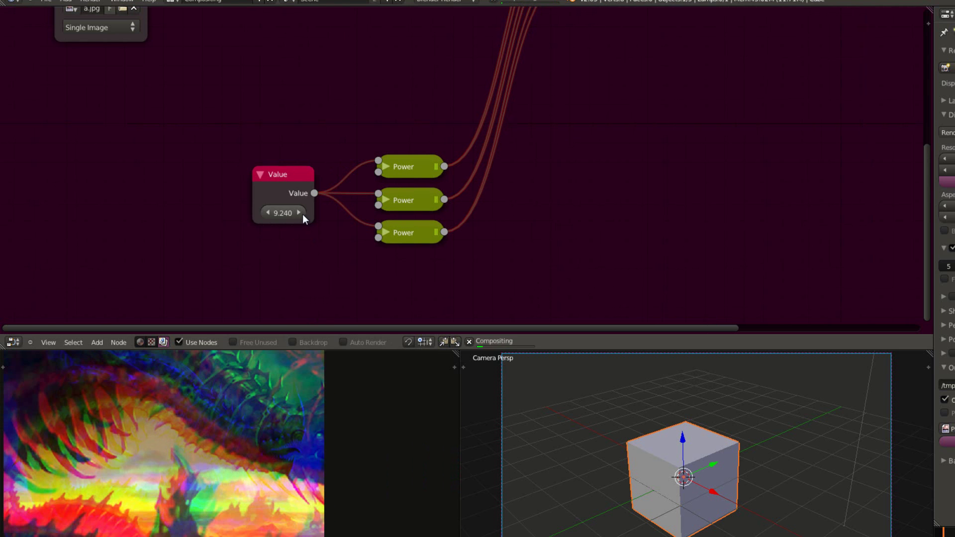
{"action": "left_click", "coordinate": [301, 213]}
{"action": "mouse_move", "coordinate": [282, 214]}
{"action": "left_mouse_down"}
{"action": "mouse_move", "coordinate": [297, 208]}
{"action": "mouse_move", "coordinate": [285, 215]}
{"action": "left_mouse_up"}
Step: Set the Value node feeding the Power nodes to 0.7, raise it to 0.9, and inspect the fringing in the preview image
{"action": "left_click", "coordinate": [285, 216]}
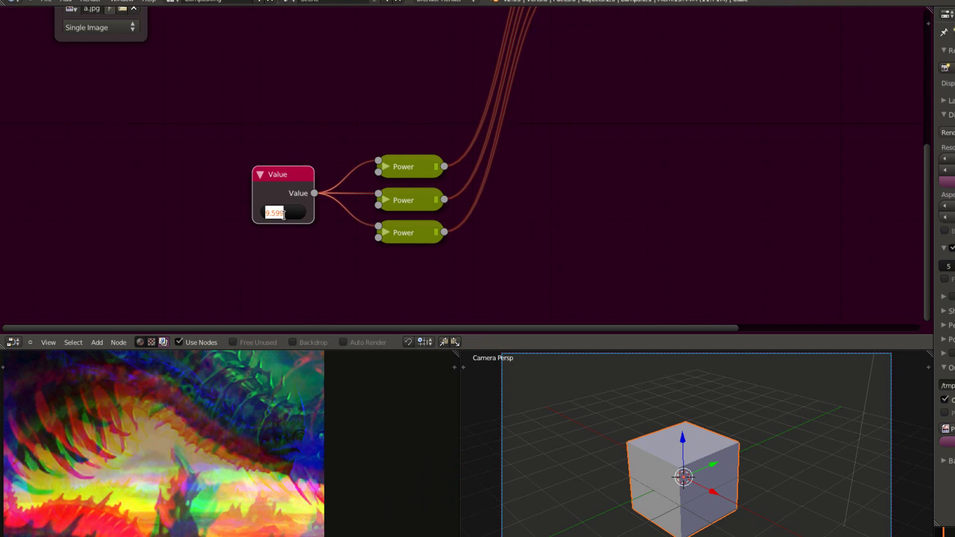
{"action": "key", "text": "BackSpace"}
{"action": "type", "text": ".7"}
{"action": "key", "text": "Return"}
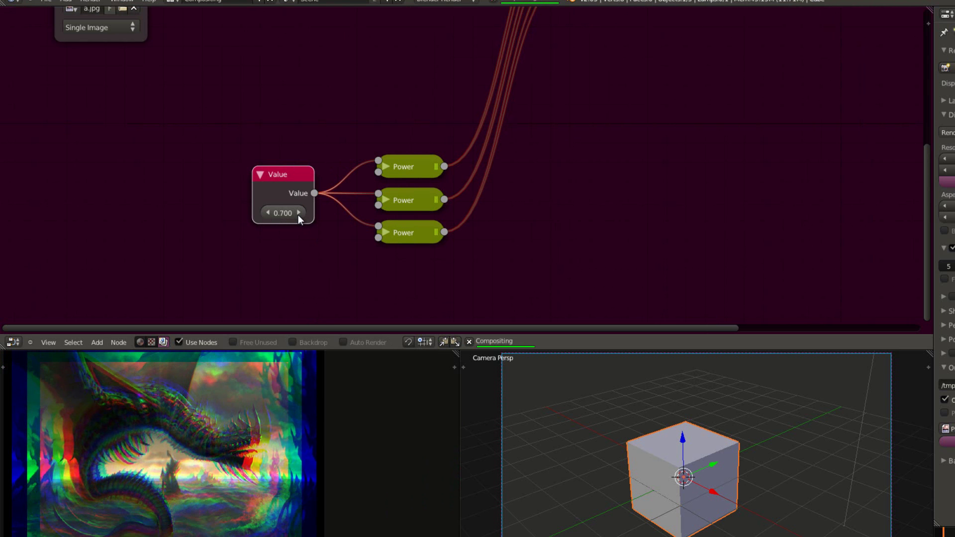
{"action": "left_click", "coordinate": [298, 213]}
{"action": "left_click", "coordinate": [298, 213]}
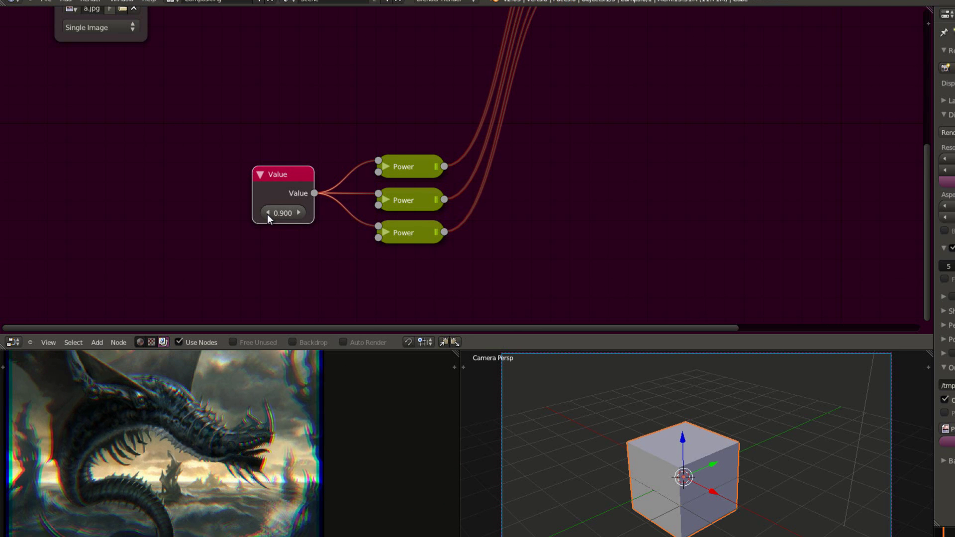
{"action": "scroll", "coordinate": [286, 432], "scroll_direction": "up", "scroll_amount": 6}
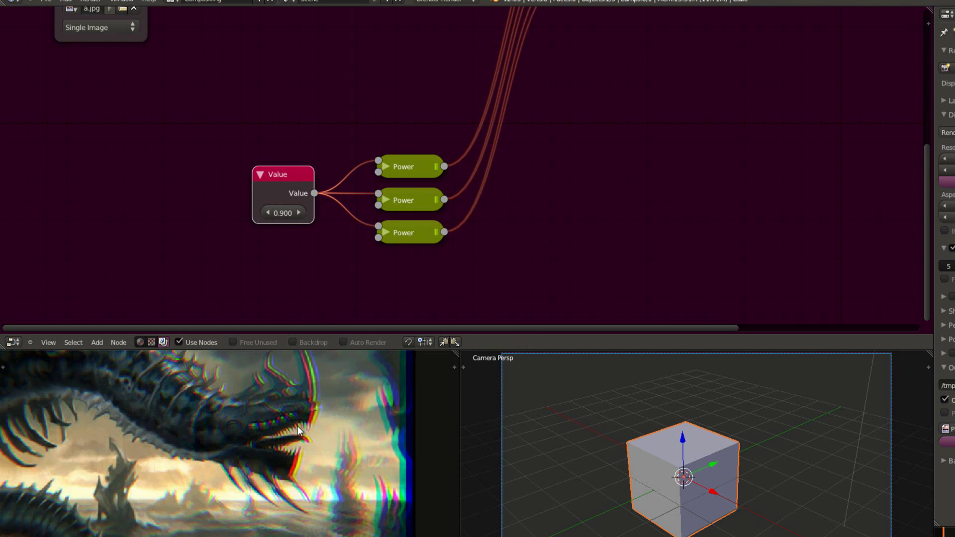
{"action": "scroll", "coordinate": [297, 405], "scroll_direction": "up", "scroll_amount": 2}
{"action": "scroll", "coordinate": [278, 428], "scroll_direction": "down", "scroll_amount": 4}
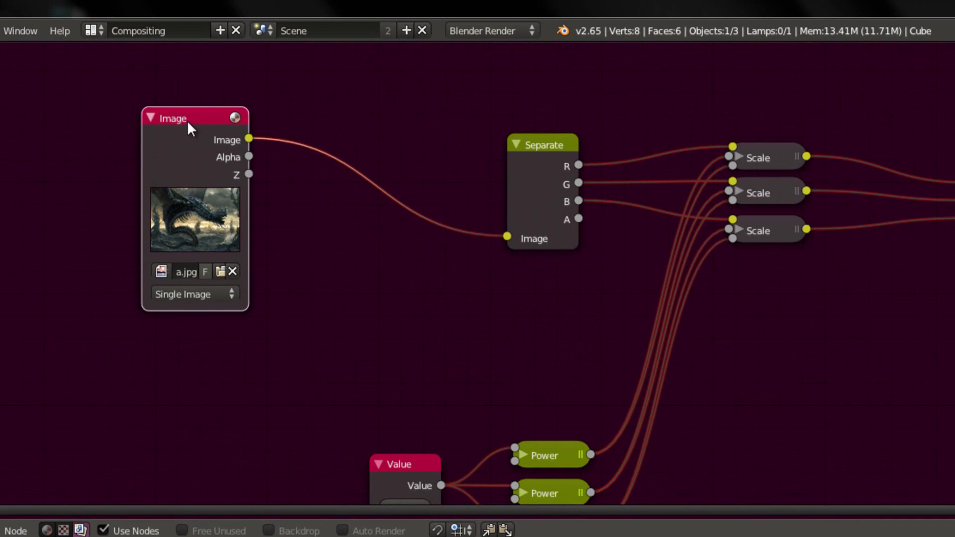
Step: Move the Image node farther left to make room before the Separate node
{"action": "left_click_drag", "start_coordinate": [188, 124], "coordinate": [5, 127]}
{"action": "scroll", "coordinate": [352, 427], "scroll_direction": "down", "scroll_amount": 1}
{"action": "middle_click_drag", "start_coordinate": [352, 427], "coordinate": [360, 410]}
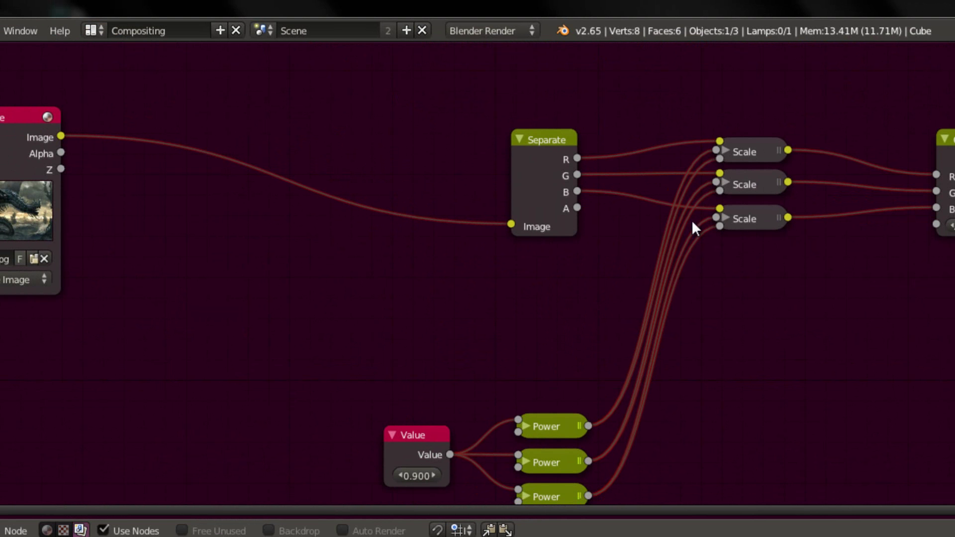
Step: Duplicate the top Scale node, insert the copy on the link between the Image and Separate nodes, and expand it
{"action": "left_click", "coordinate": [743, 154]}
{"action": "key", "text": "shift+d"}
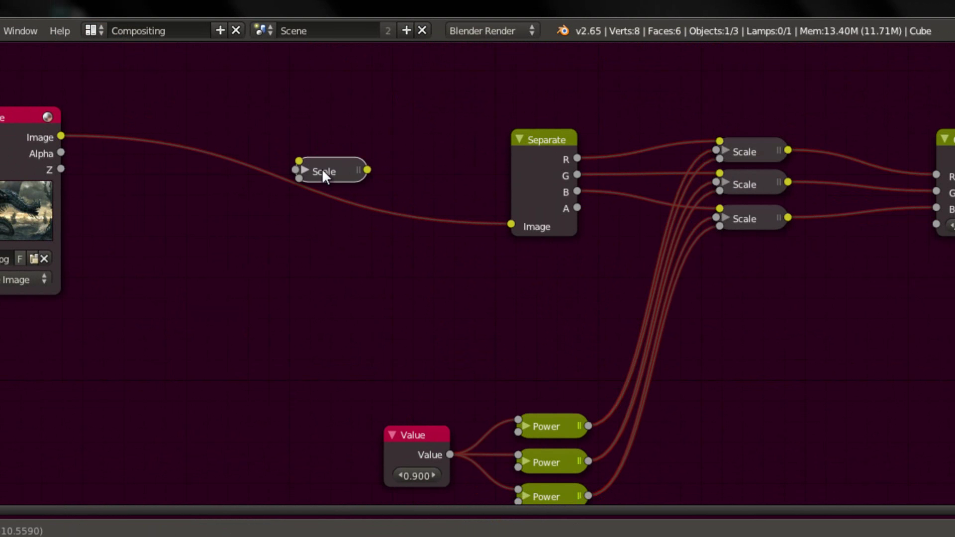
{"action": "left_click", "coordinate": [670, 154]}
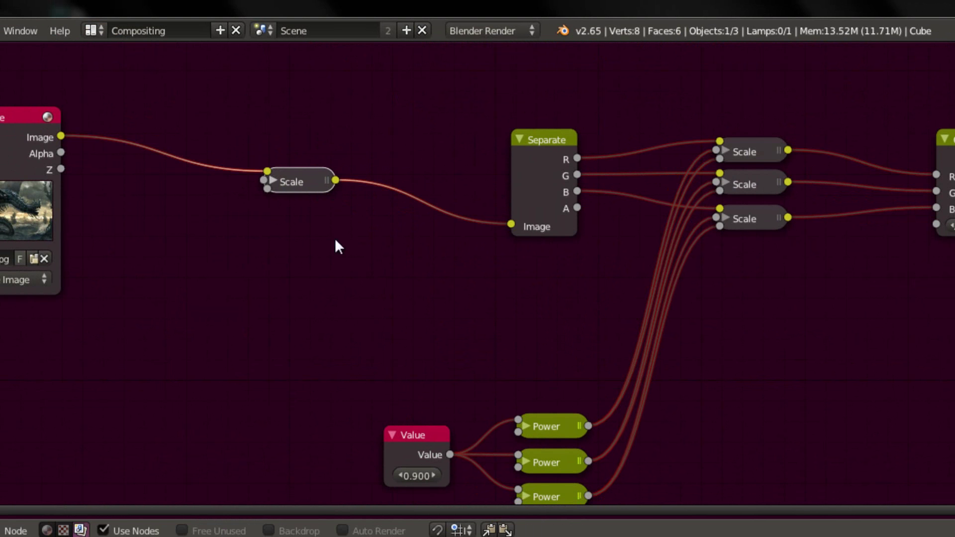
{"action": "middle_click_drag", "start_coordinate": [284, 232], "coordinate": [327, 262]}
{"action": "scroll", "coordinate": [327, 262], "scroll_direction": "up", "scroll_amount": 1}
{"action": "left_click", "coordinate": [306, 206]}
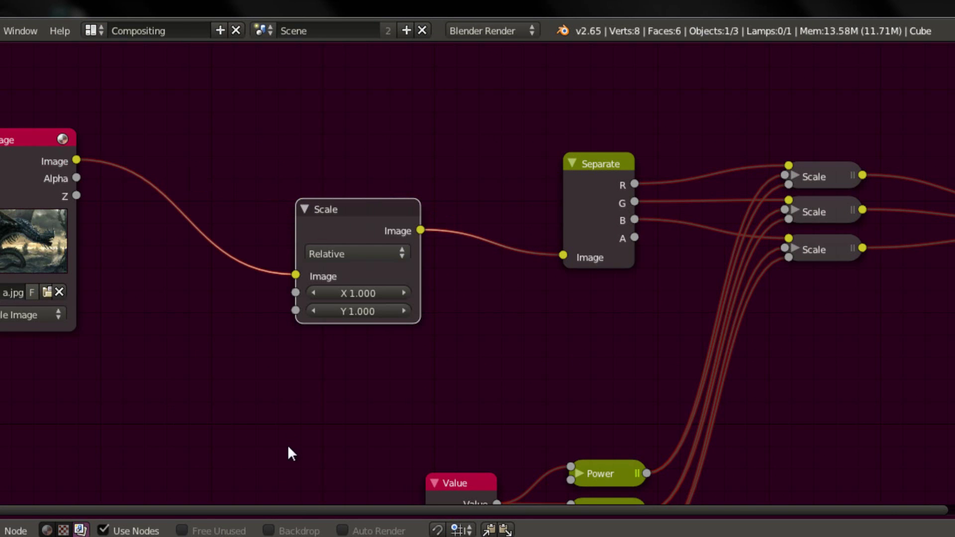
{"action": "scroll", "coordinate": [292, 447], "scroll_direction": "up", "scroll_amount": 1}
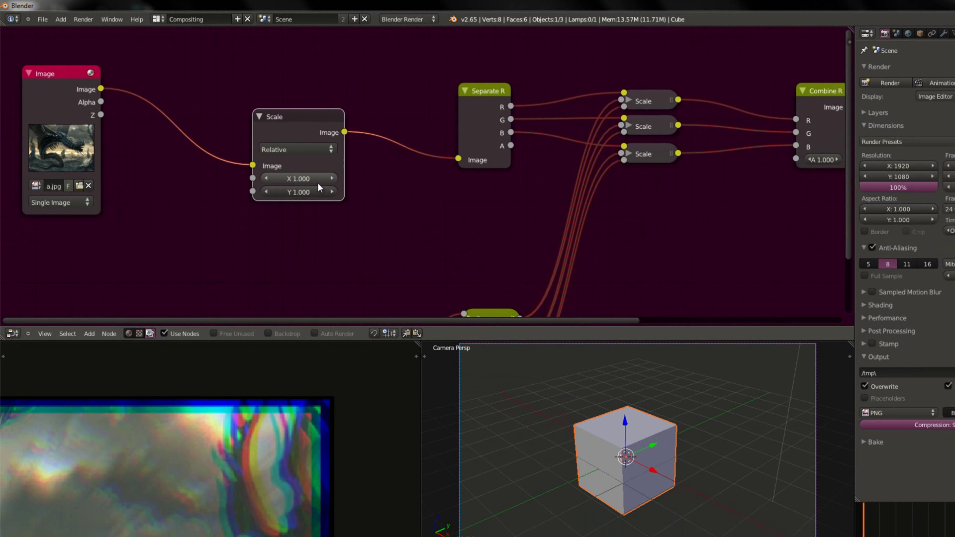
Step: Duplicate the Value node, place the copy below the Image node, and set it to 0.5
{"action": "middle_click_drag", "start_coordinate": [310, 189], "coordinate": [307, 103]}
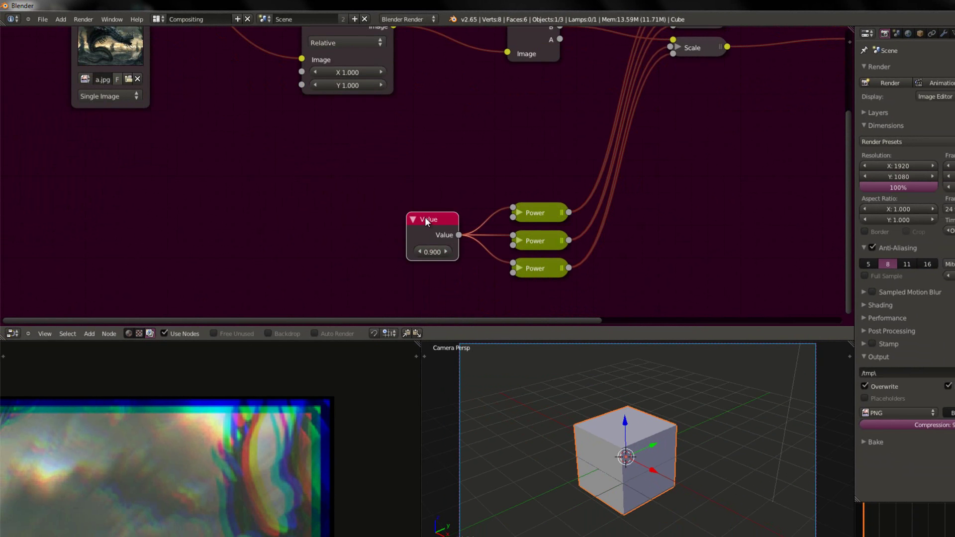
{"action": "key", "text": "shift+d"}
{"action": "left_click", "coordinate": [174, 139]}
{"action": "left_click", "coordinate": [180, 175]}
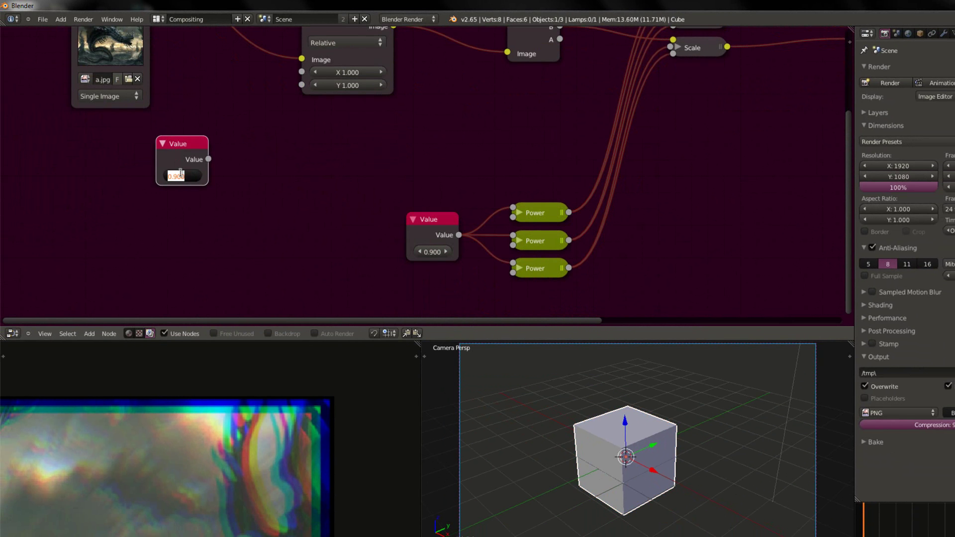
{"action": "type", "text": ".5"}
{"action": "key", "text": "Return"}
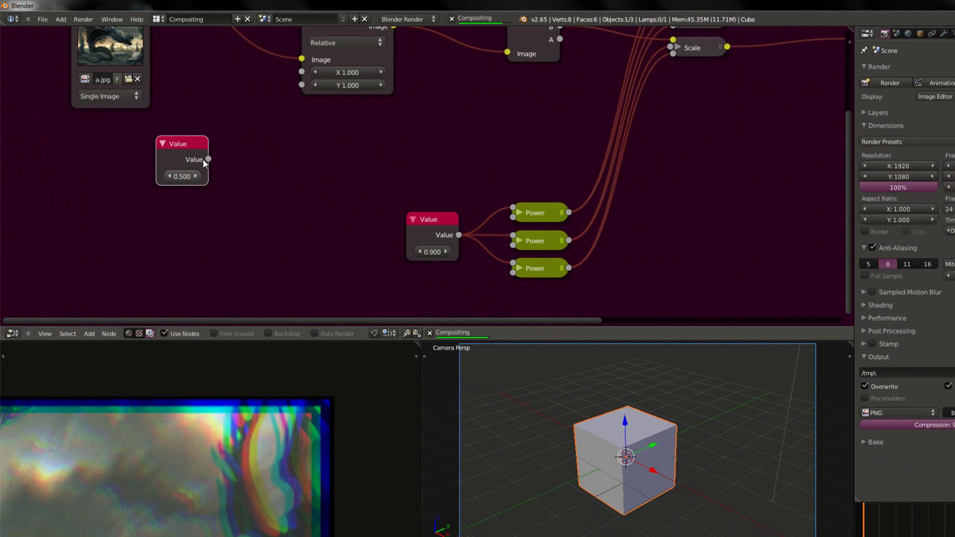
Step: Connect the duplicated Value node to both the X and Y inputs of the expanded Scale node
{"action": "left_click_drag", "start_coordinate": [209, 158], "coordinate": [301, 72]}
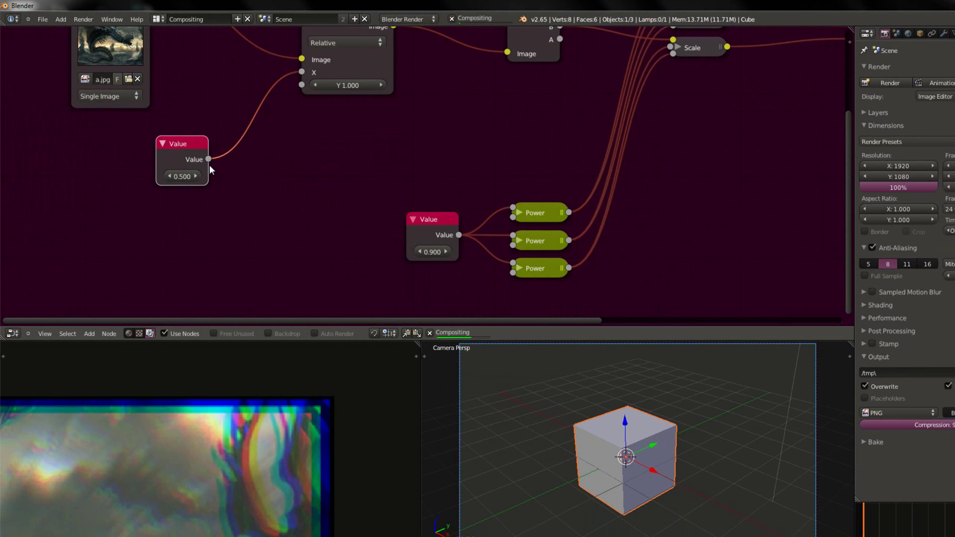
{"action": "left_click_drag", "start_coordinate": [208, 159], "coordinate": [301, 84]}
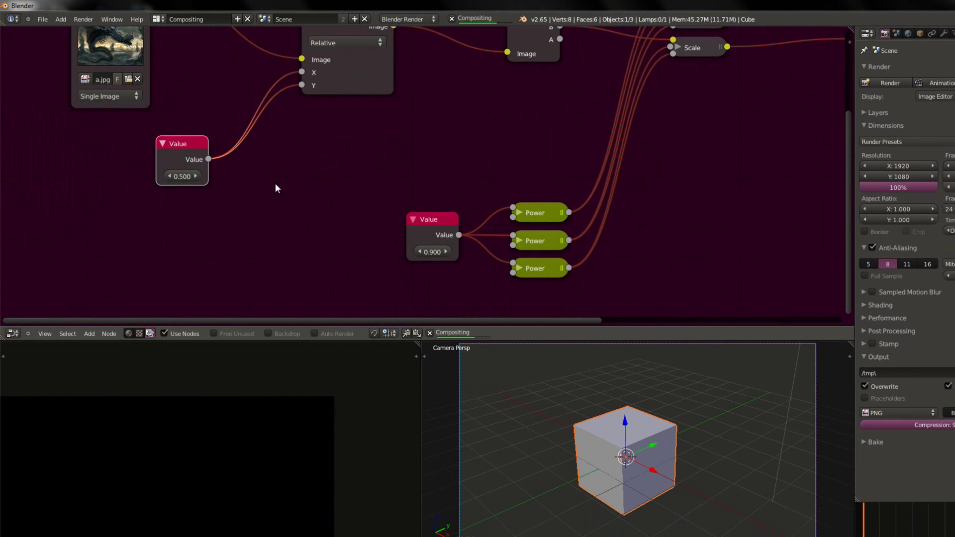
{"action": "middle_click_drag", "start_coordinate": [168, 504], "coordinate": [180, 446]}
{"action": "scroll", "coordinate": [191, 421], "scroll_direction": "up", "scroll_amount": 3}
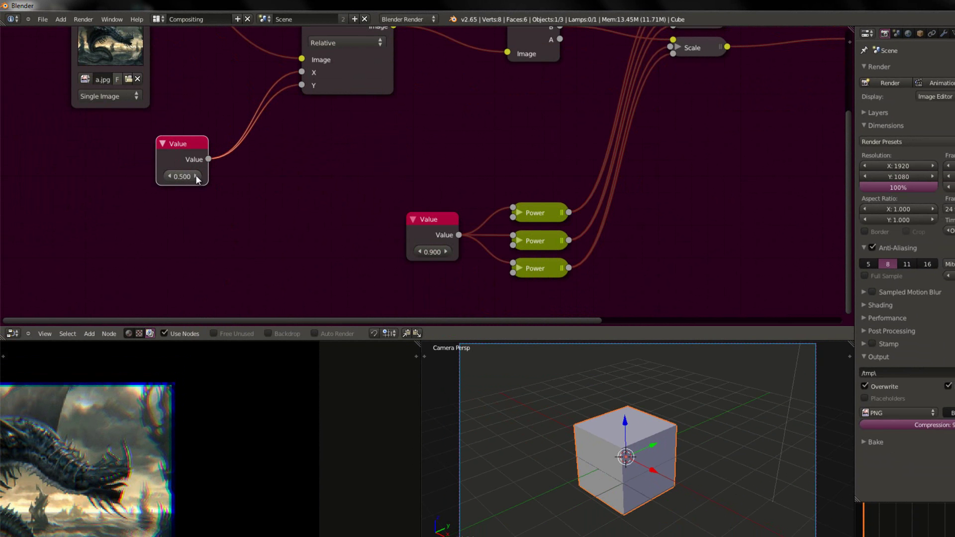
Step: Try raising the duplicated Value node to 0.9 and inspect the colored borders of the preview image
{"action": "left_click", "coordinate": [194, 177]}
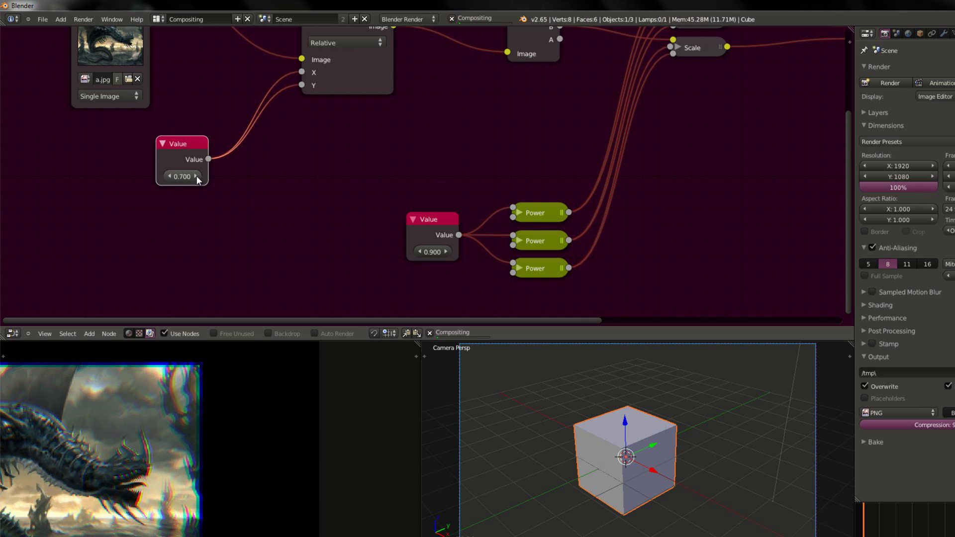
{"action": "left_click", "coordinate": [197, 177]}
{"action": "left_click", "coordinate": [197, 177]}
{"action": "middle_click_drag", "start_coordinate": [303, 124], "coordinate": [318, 162]}
{"action": "scroll", "coordinate": [318, 162], "scroll_direction": "up", "scroll_amount": 1}
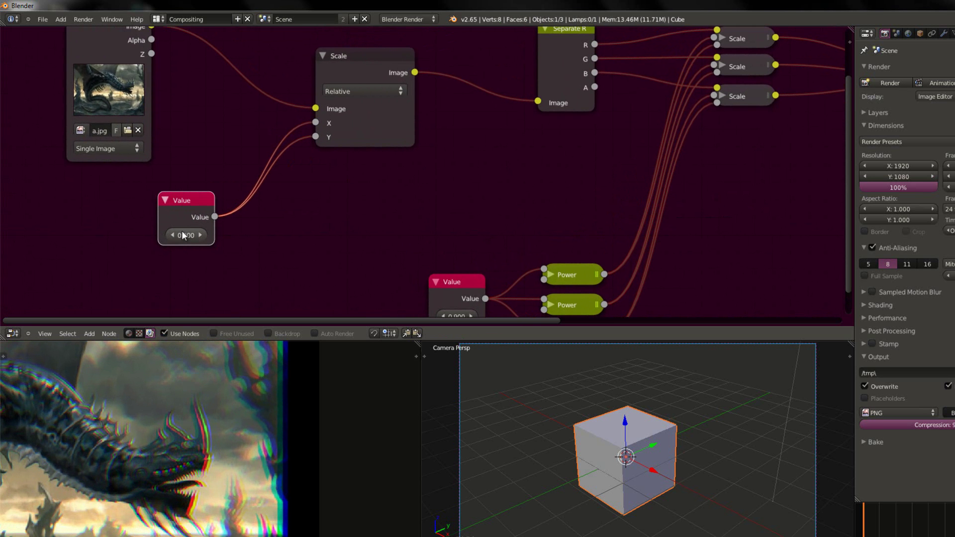
{"action": "middle_click_drag", "start_coordinate": [275, 353], "coordinate": [262, 431]}
{"action": "scroll", "coordinate": [263, 376], "scroll_direction": "up", "scroll_amount": 1}
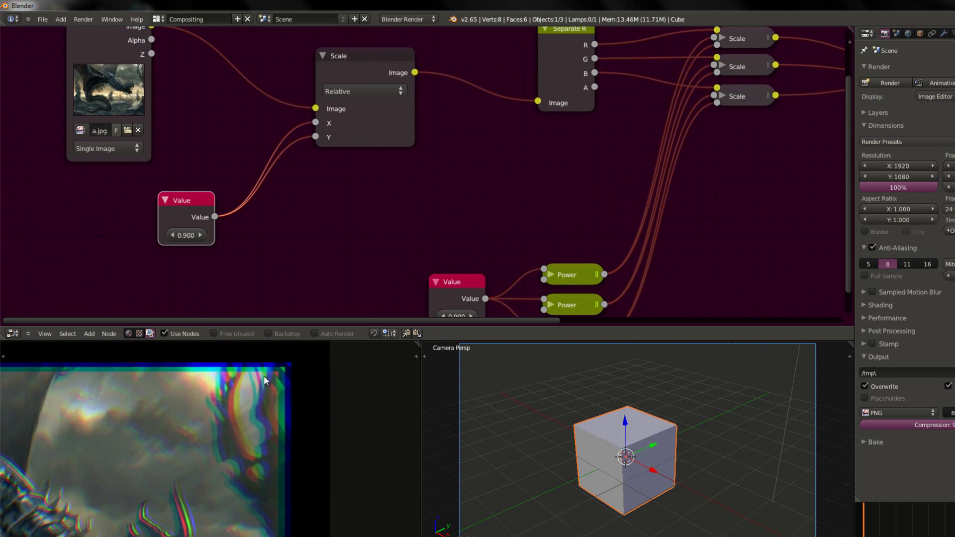
{"action": "scroll", "coordinate": [264, 375], "scroll_direction": "down", "scroll_amount": 2}
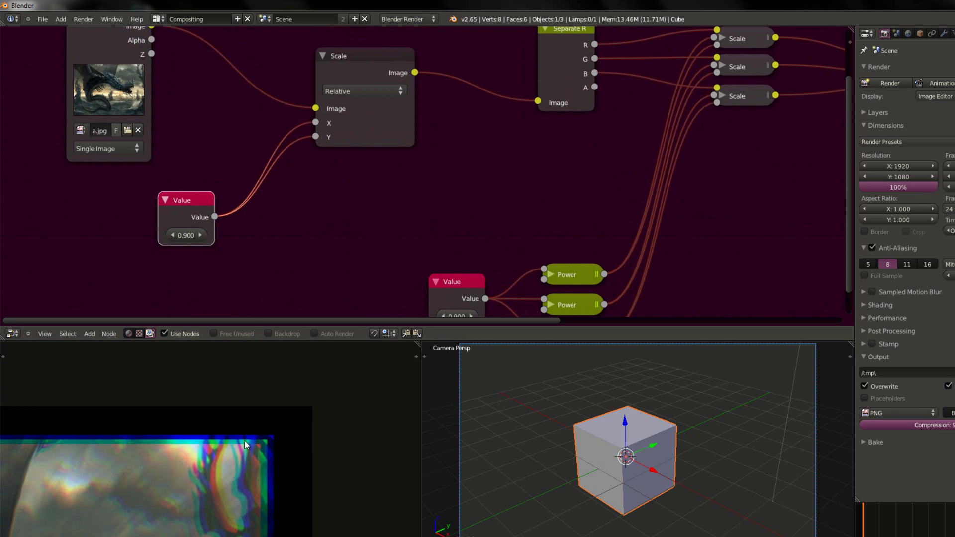
Step: Raise the duplicated Value node to 1.1, set it to 1.05 instead, and inspect the whole preview image
{"action": "left_click", "coordinate": [202, 236]}
{"action": "left_click", "coordinate": [202, 236]}
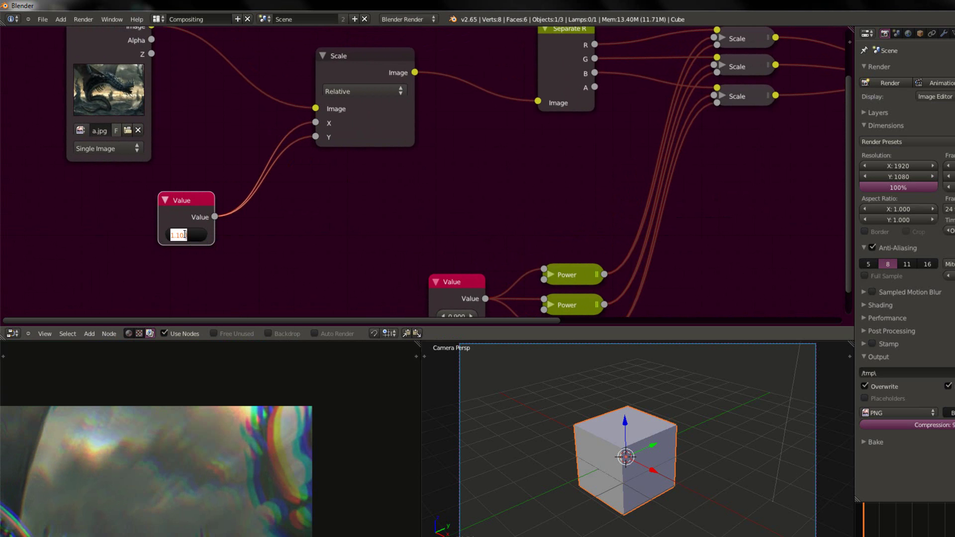
{"action": "type", "text": "1.05"}
{"action": "key", "text": "Return"}
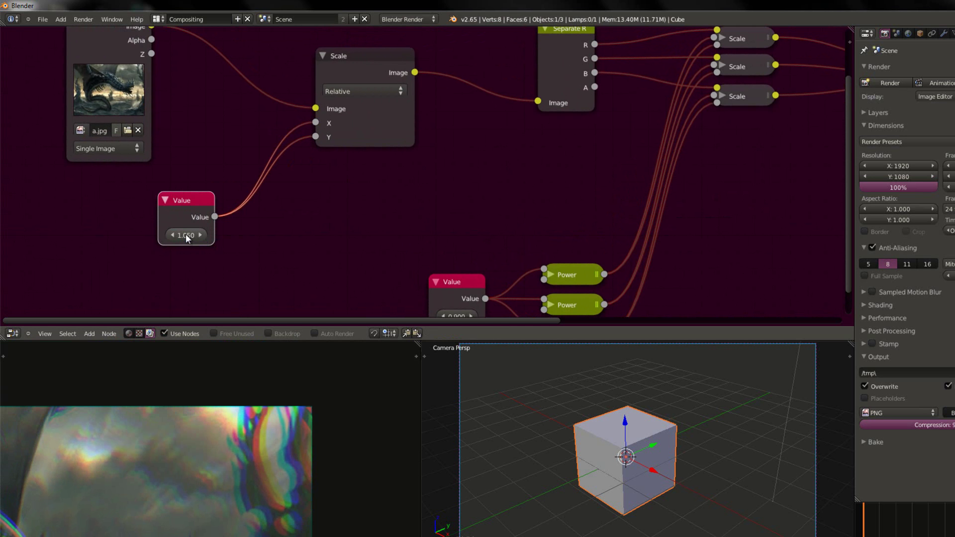
{"action": "scroll", "coordinate": [255, 261], "scroll_direction": "down", "scroll_amount": 1}
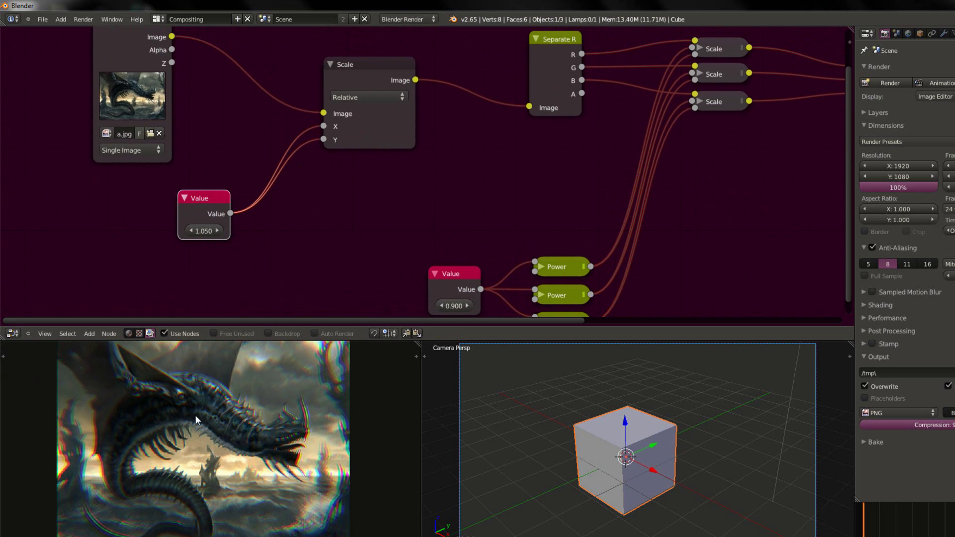
{"action": "scroll", "coordinate": [195, 414], "scroll_direction": "up", "scroll_amount": 1}
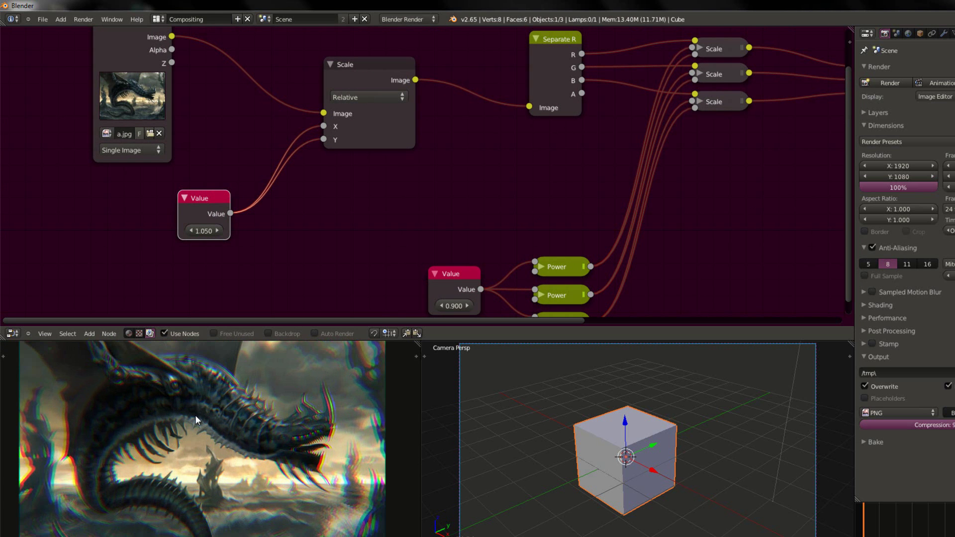
{"action": "middle_click_drag", "start_coordinate": [194, 417], "coordinate": [161, 438]}
{"action": "scroll", "coordinate": [210, 405], "scroll_direction": "up", "scroll_amount": 2}
{"action": "scroll", "coordinate": [212, 432], "scroll_direction": "down", "scroll_amount": 4}
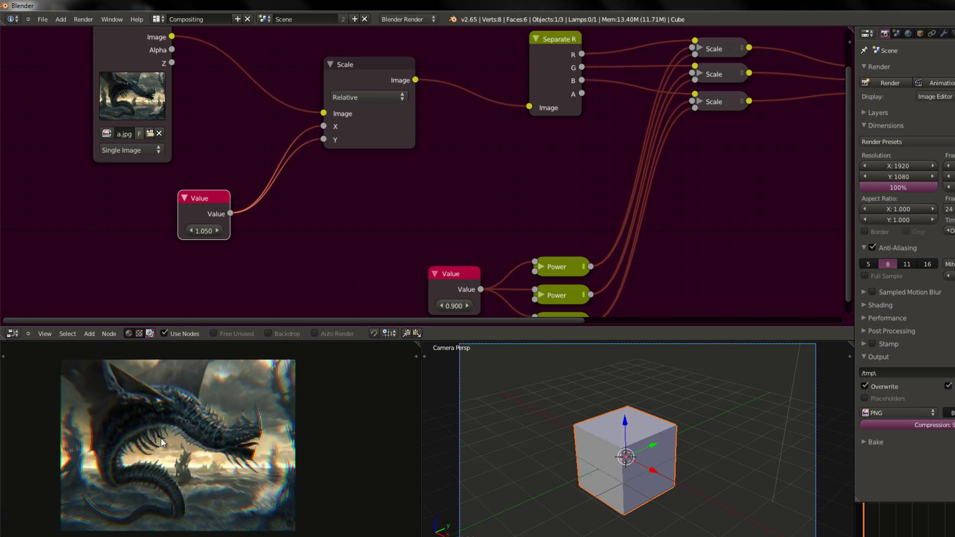
Step: Examine the colour fringing in the preview image, comparing the dragon's central spines with the image's upper-right corner
{"action": "scroll", "coordinate": [161, 438], "scroll_direction": "up", "scroll_amount": 4}
{"action": "scroll", "coordinate": [178, 428], "scroll_direction": "up", "scroll_amount": 4}
{"action": "middle_click_drag", "start_coordinate": [290, 389], "coordinate": [284, 411]}
{"action": "scroll", "coordinate": [178, 428], "scroll_direction": "down", "scroll_amount": 1}
{"action": "middle_click_drag", "start_coordinate": [78, 431], "coordinate": [292, 376]}
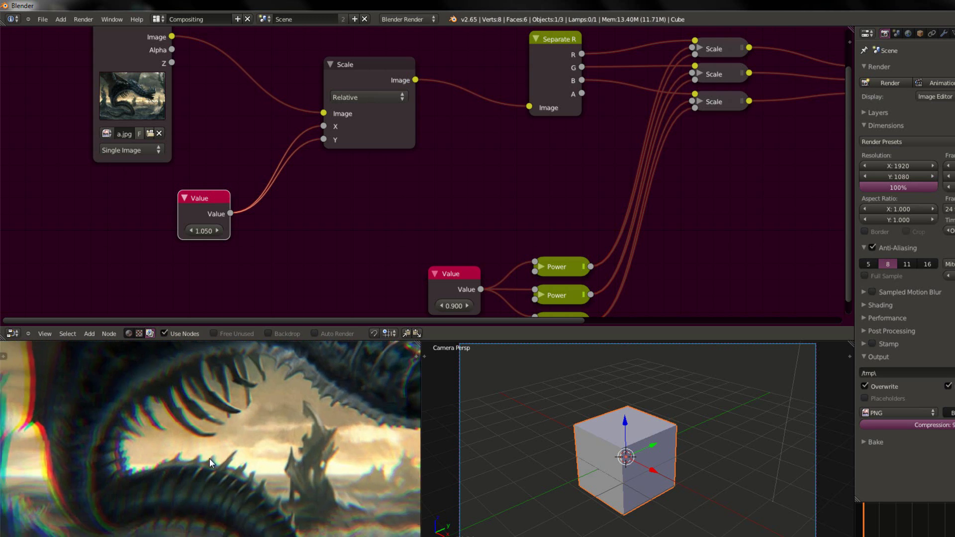
{"action": "scroll", "coordinate": [208, 458], "scroll_direction": "up", "scroll_amount": 3}
{"action": "middle_click_drag", "start_coordinate": [160, 386], "coordinate": [210, 446]}
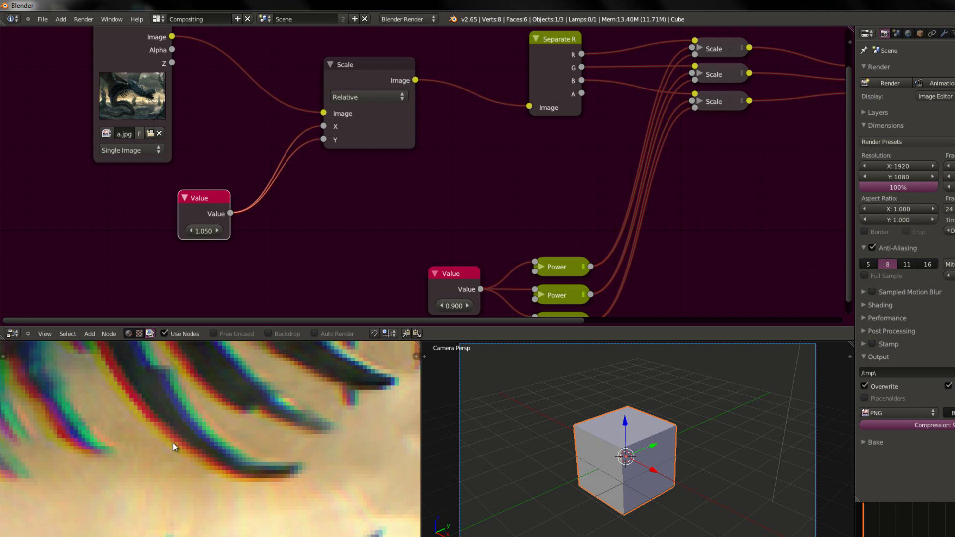
{"action": "scroll", "coordinate": [165, 439], "scroll_direction": "down", "scroll_amount": 3}
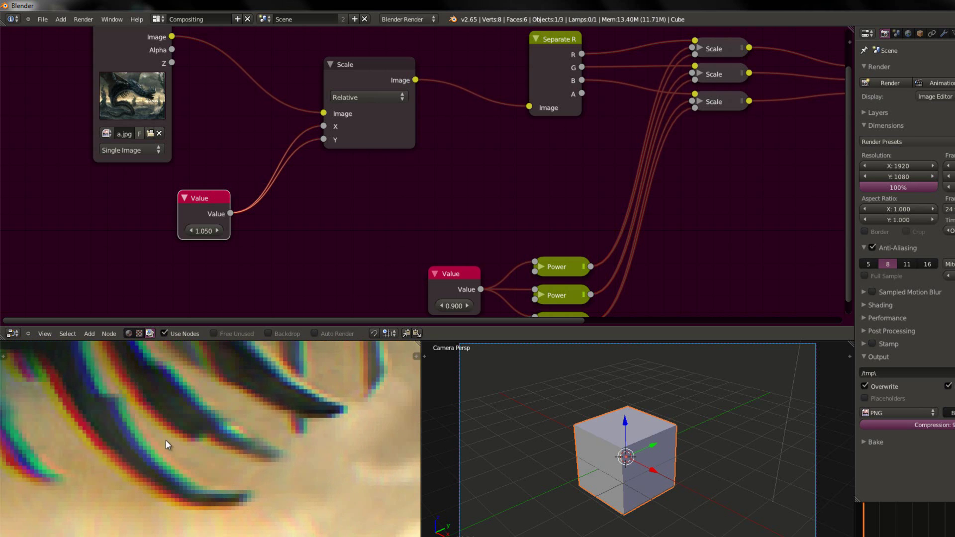
{"action": "scroll", "coordinate": [204, 402], "scroll_direction": "down", "scroll_amount": 4}
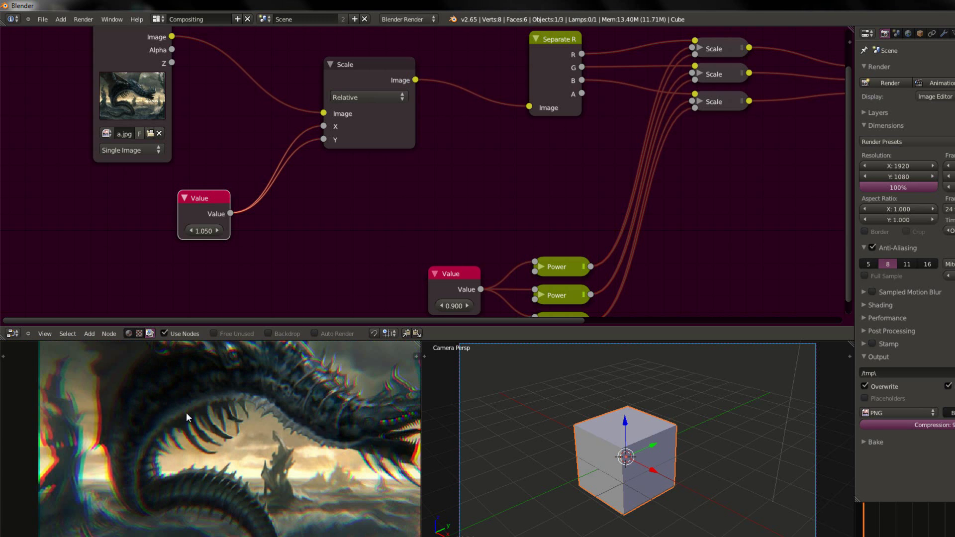
{"action": "middle_click_drag", "start_coordinate": [193, 444], "coordinate": [43, 460]}
{"action": "middle_click_drag", "start_coordinate": [293, 348], "coordinate": [262, 442]}
{"action": "scroll", "coordinate": [263, 441], "scroll_direction": "up", "scroll_amount": 2}
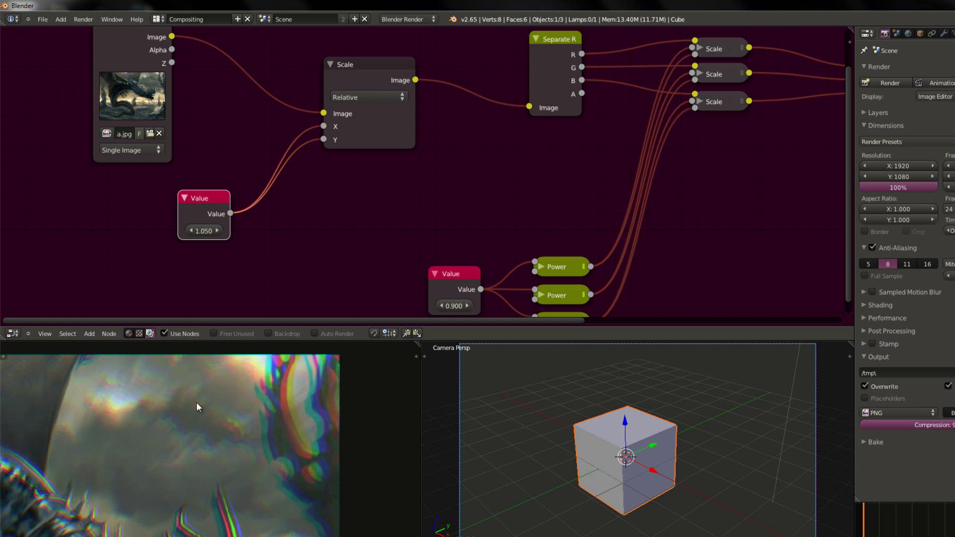
Step: Move the Image node farther away from the pre-scaling Scale node to make room for more nodes
{"action": "middle_click_drag", "start_coordinate": [311, 292], "coordinate": [314, 205]}
{"action": "middle_click_drag", "start_coordinate": [301, 106], "coordinate": [248, 172]}
{"action": "scroll", "coordinate": [248, 175], "scroll_direction": "down", "scroll_amount": 2}
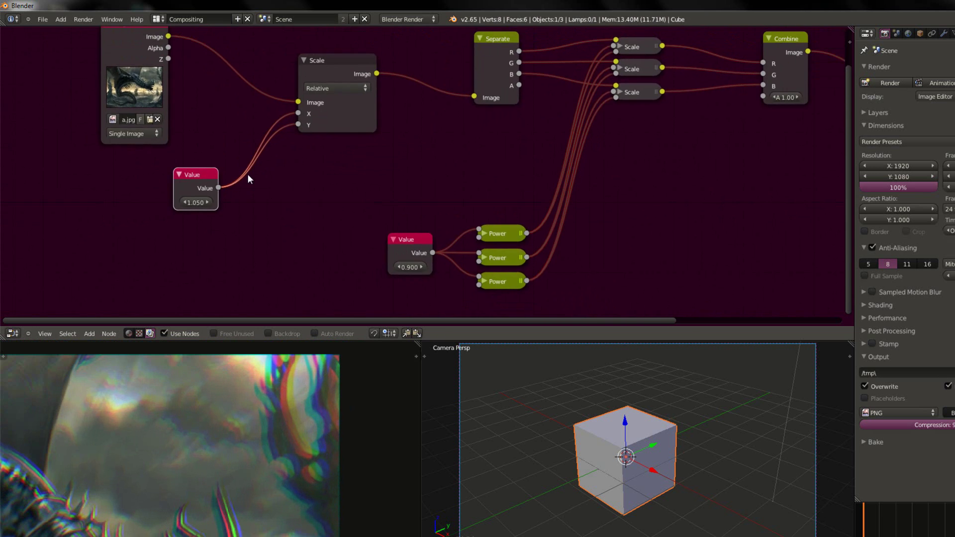
{"action": "scroll", "coordinate": [303, 217], "scroll_direction": "down", "scroll_amount": 2}
{"action": "scroll", "coordinate": [278, 199], "scroll_direction": "down", "scroll_amount": 1}
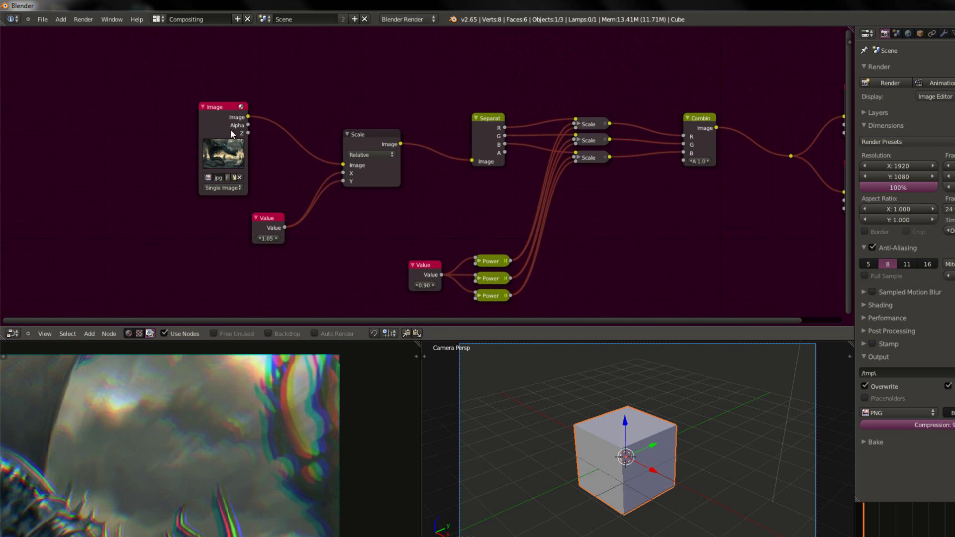
{"action": "left_click_drag", "start_coordinate": [231, 129], "coordinate": [112, 103]}
Step: Add an RGB input node, set its colour to black, and place it above the Image node
{"action": "middle_click_drag", "start_coordinate": [271, 145], "coordinate": [262, 184]}
{"action": "scroll", "coordinate": [281, 174], "scroll_direction": "up", "scroll_amount": 2}
{"action": "scroll", "coordinate": [290, 219], "scroll_direction": "down", "scroll_amount": 3}
{"action": "key", "text": "shift+a"}
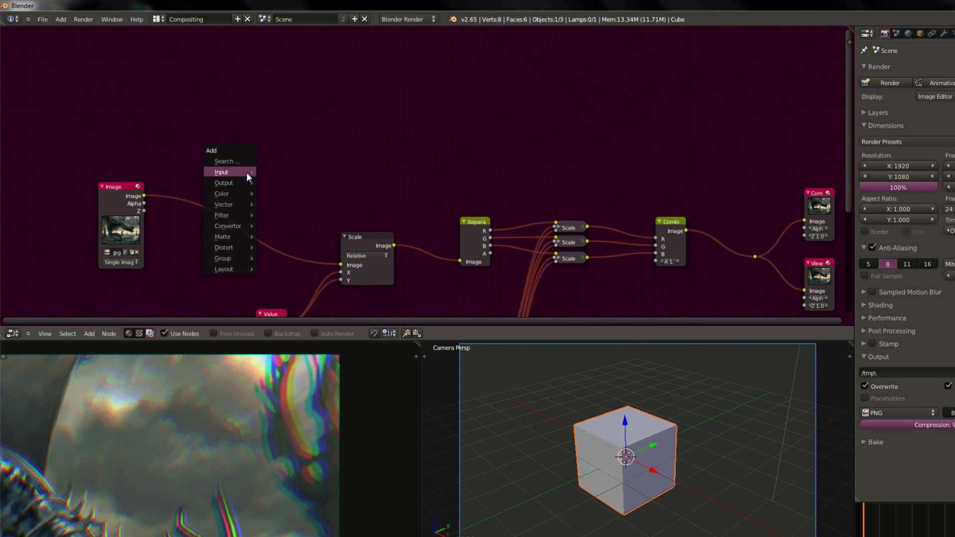
{"action": "mouse_move", "coordinate": [215, 298]}
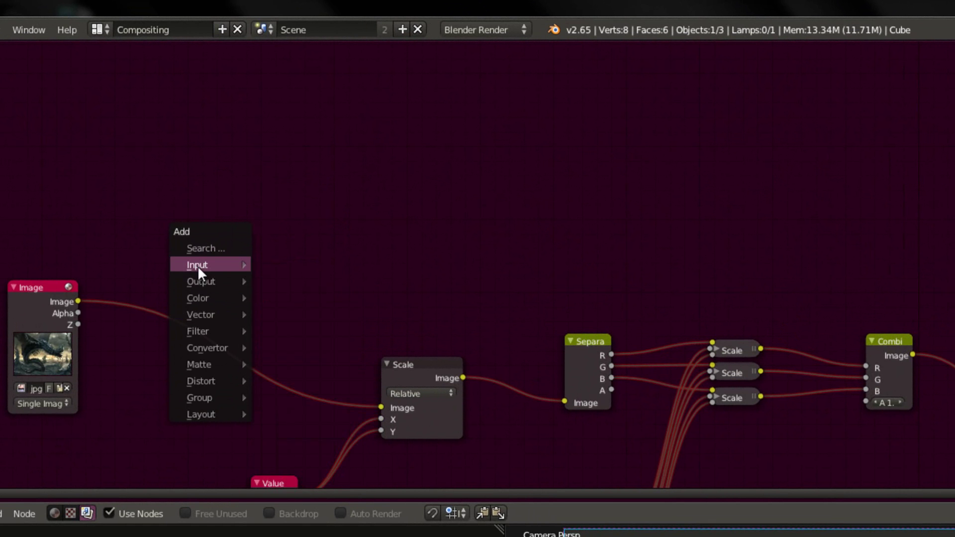
{"action": "mouse_move", "coordinate": [198, 265]}
{"action": "left_click", "coordinate": [286, 329]}
{"action": "left_click", "coordinate": [286, 144]}
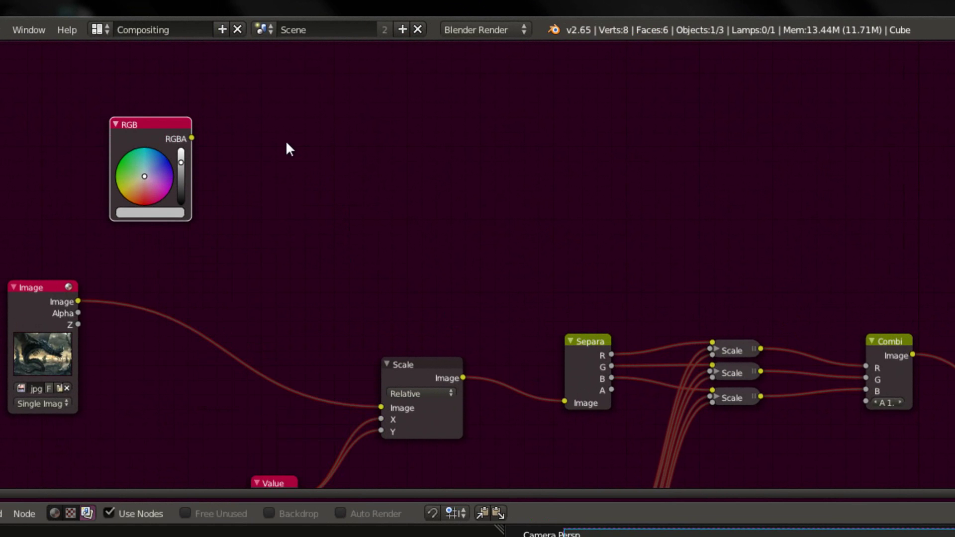
{"action": "left_click_drag", "start_coordinate": [183, 169], "coordinate": [184, 228]}
{"action": "left_click_drag", "start_coordinate": [162, 156], "coordinate": [123, 121]}
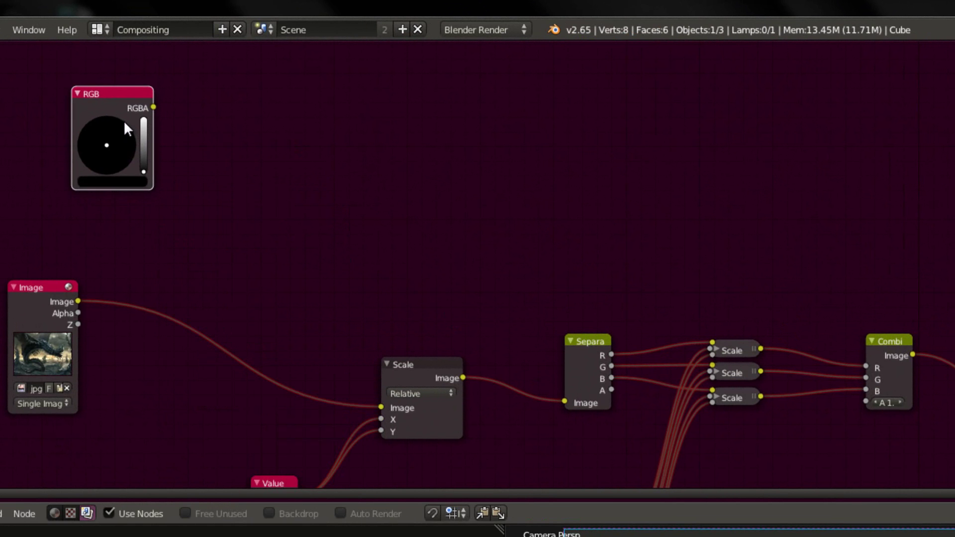
Step: Add a Mix node beside the RGB node, feeding the Image node into its first Image input and the black RGB into its second
{"action": "key", "text": "shift+a"}
{"action": "mouse_move", "coordinate": [244, 178]}
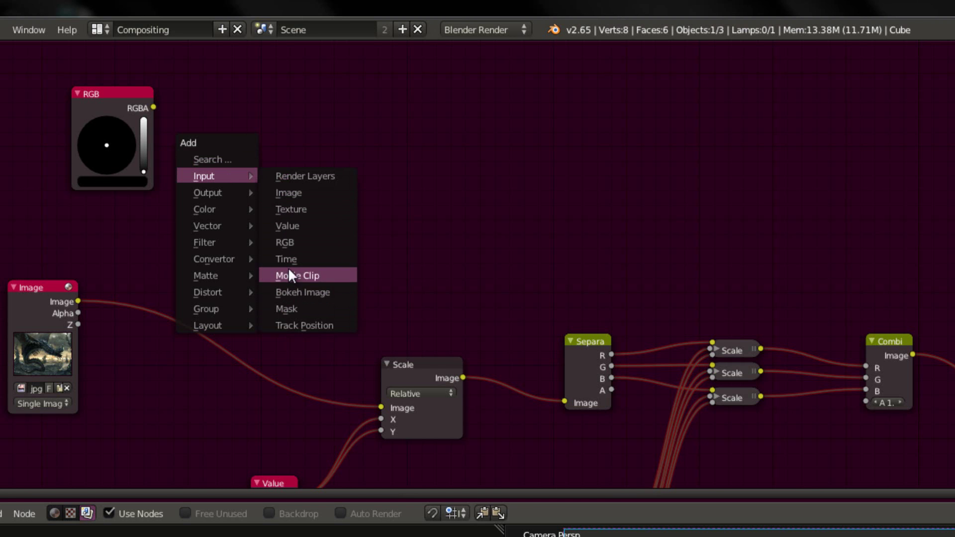
{"action": "mouse_move", "coordinate": [226, 196]}
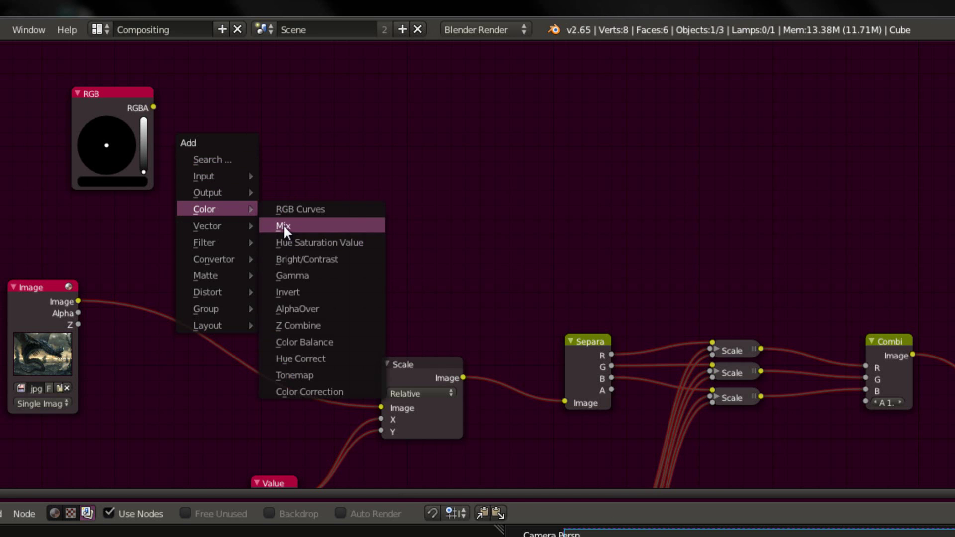
{"action": "left_click", "coordinate": [283, 223]}
{"action": "left_click", "coordinate": [378, 186]}
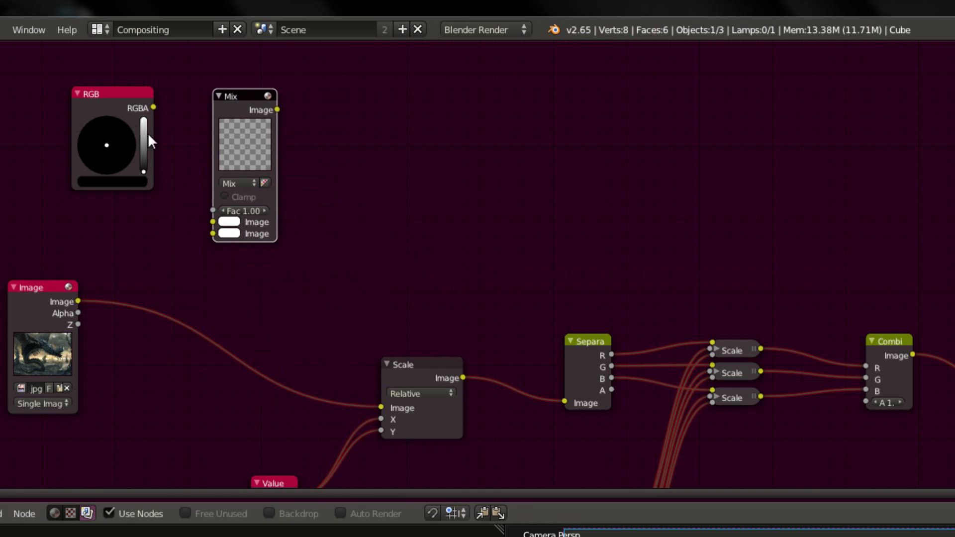
{"action": "left_click_drag", "start_coordinate": [149, 106], "coordinate": [211, 235]}
{"action": "left_click_drag", "start_coordinate": [78, 301], "coordinate": [207, 219]}
Step: Duplicate the Mix node, place the copy to its right, and connect the original's output to the copy's first Image input
{"action": "middle_click_drag", "start_coordinate": [315, 273], "coordinate": [322, 311]}
{"action": "scroll", "coordinate": [324, 318], "scroll_direction": "up", "scroll_amount": 1}
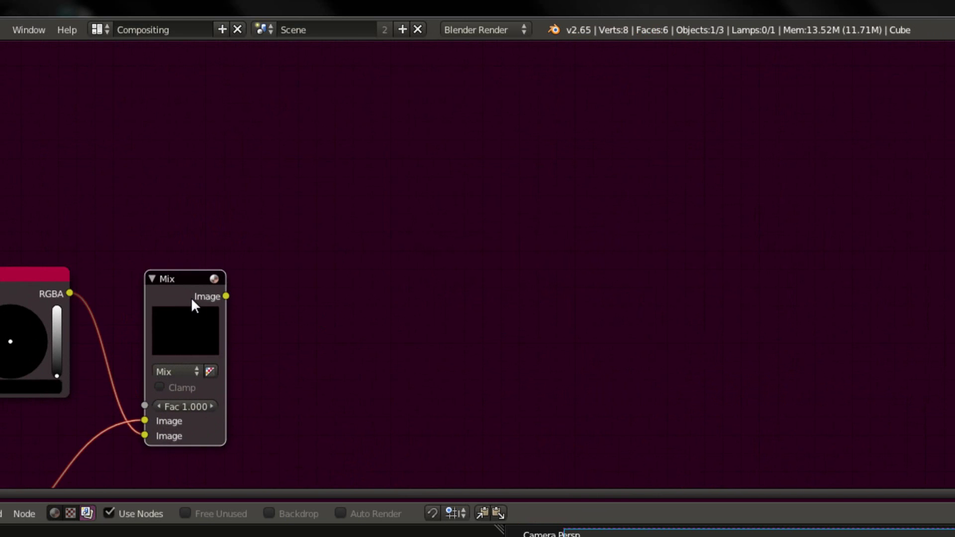
{"action": "key", "text": "shift+d"}
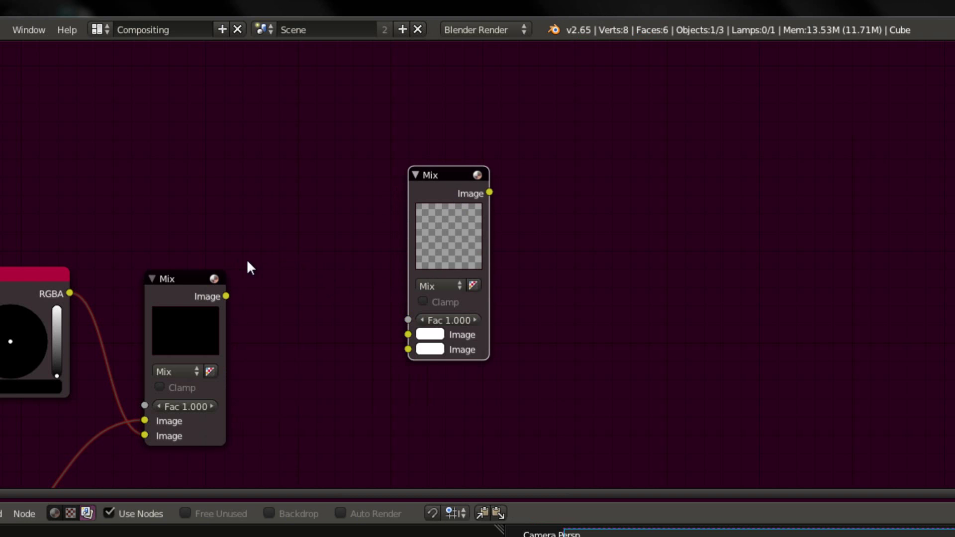
{"action": "left_click_drag", "start_coordinate": [238, 300], "coordinate": [406, 333]}
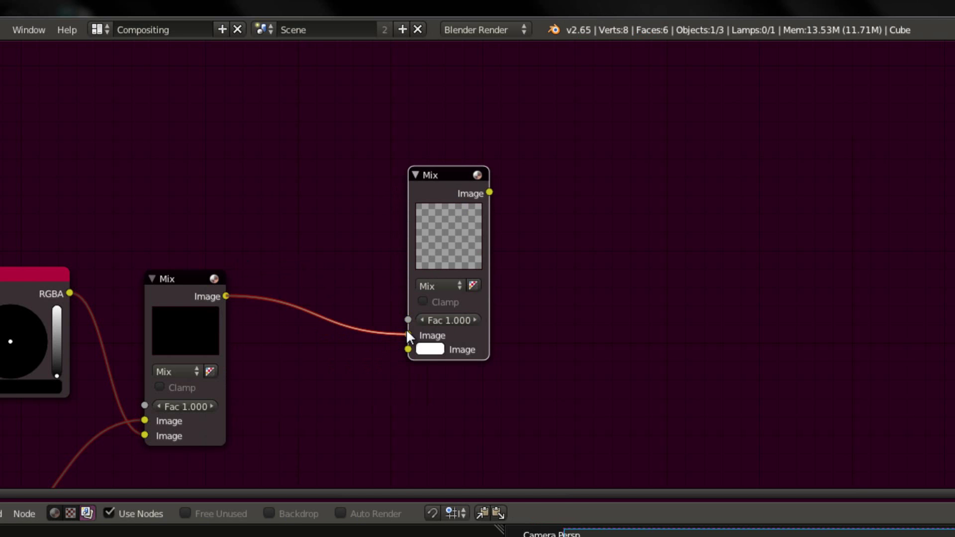
Step: Add a Bokeh Image node and place it above the first Mix node
{"action": "key", "text": "shift+a"}
{"action": "mouse_move", "coordinate": [243, 193]}
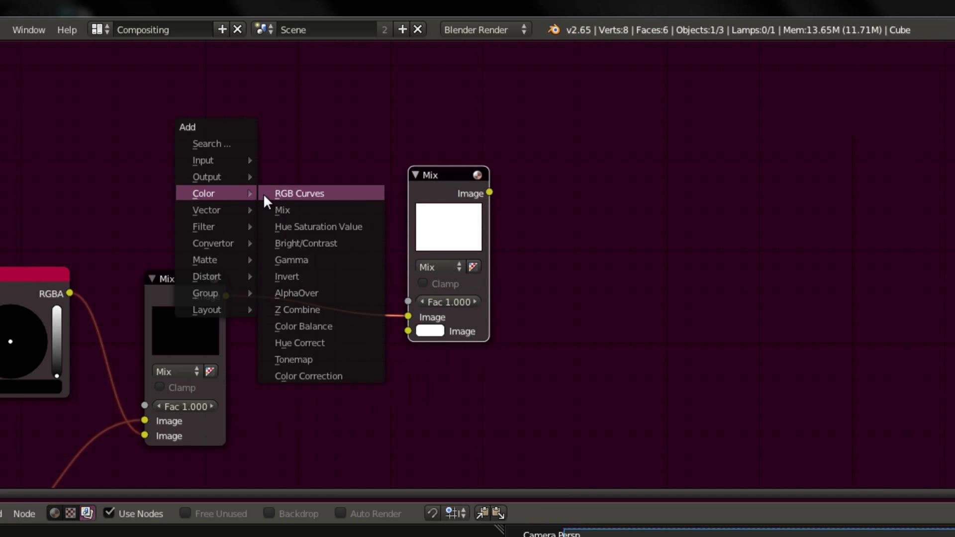
{"action": "left_click", "coordinate": [205, 144]}
{"action": "type", "text": "bok"}
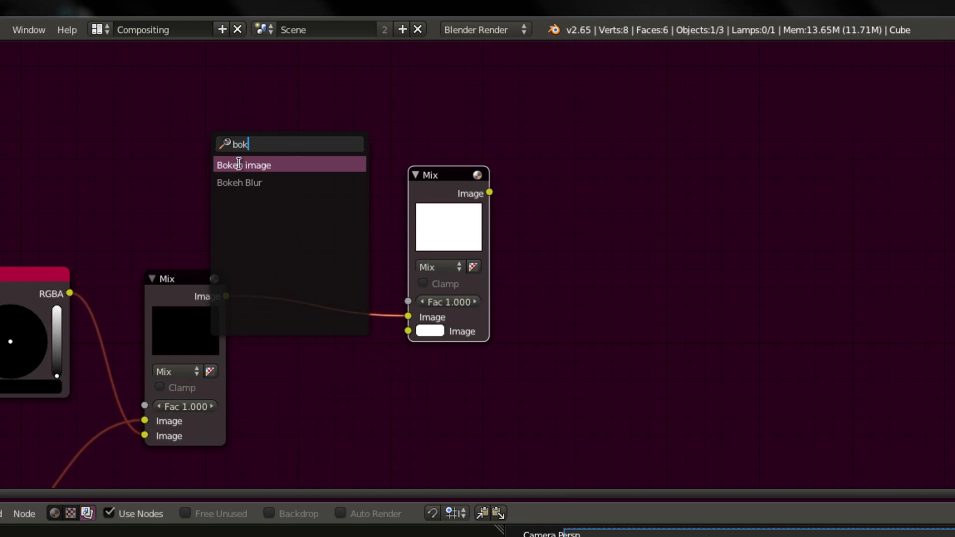
{"action": "left_click", "coordinate": [239, 165]}
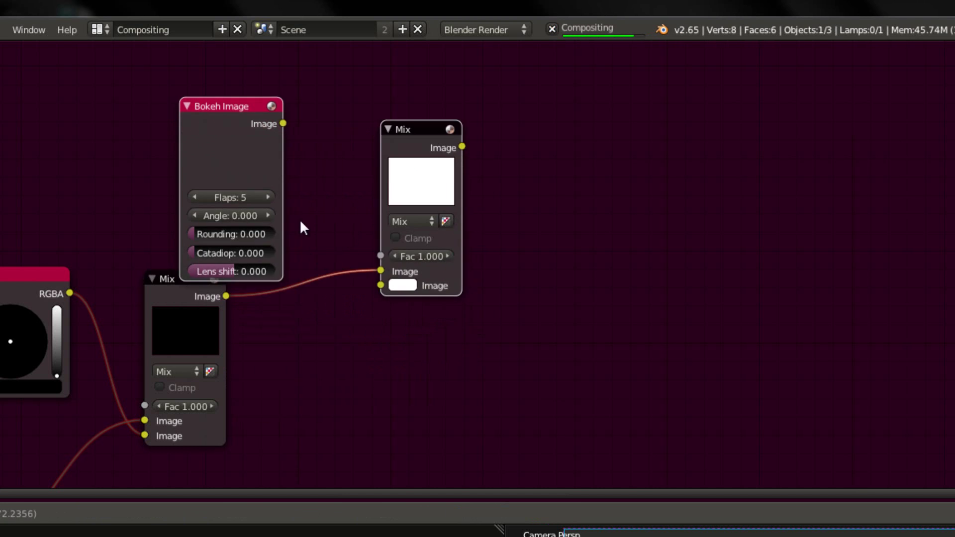
{"action": "left_click", "coordinate": [332, 255]}
{"action": "left_click_drag", "start_coordinate": [267, 181], "coordinate": [150, 101]}
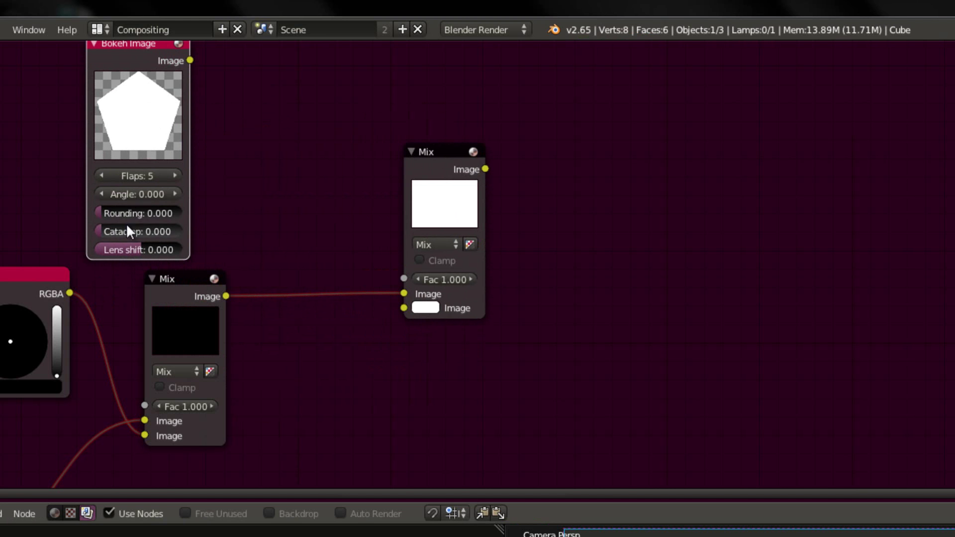
Step: Set the Bokeh Image's Rounding to 1.000 and connect its output to the second Mix node's second Image input
{"action": "left_click_drag", "start_coordinate": [126, 218], "coordinate": [280, 207]}
{"action": "key", "text": "g"}
{"action": "left_click", "coordinate": [284, 226]}
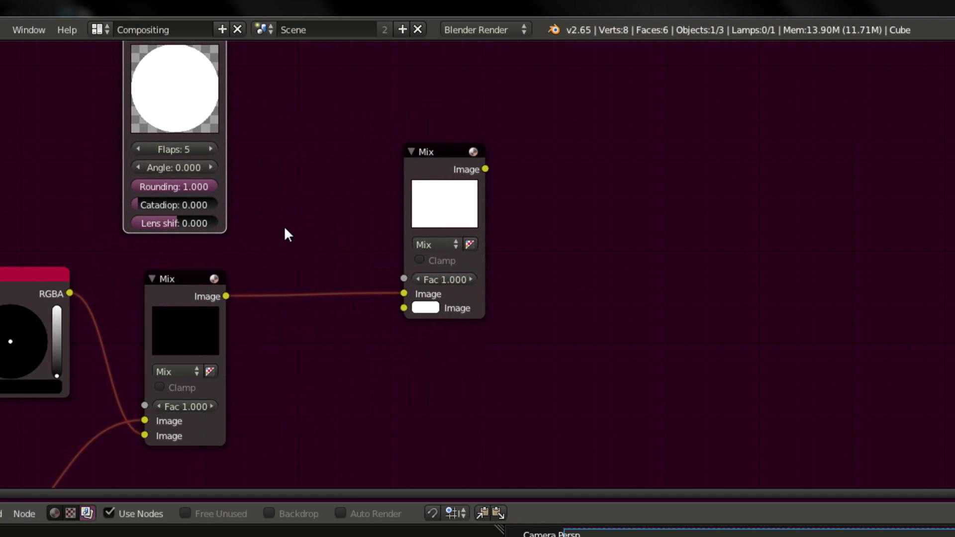
{"action": "scroll", "coordinate": [266, 235], "scroll_direction": "down", "scroll_amount": 1}
{"action": "middle_click_drag", "start_coordinate": [266, 236], "coordinate": [284, 259]}
{"action": "left_click_drag", "start_coordinate": [247, 73], "coordinate": [409, 330]}
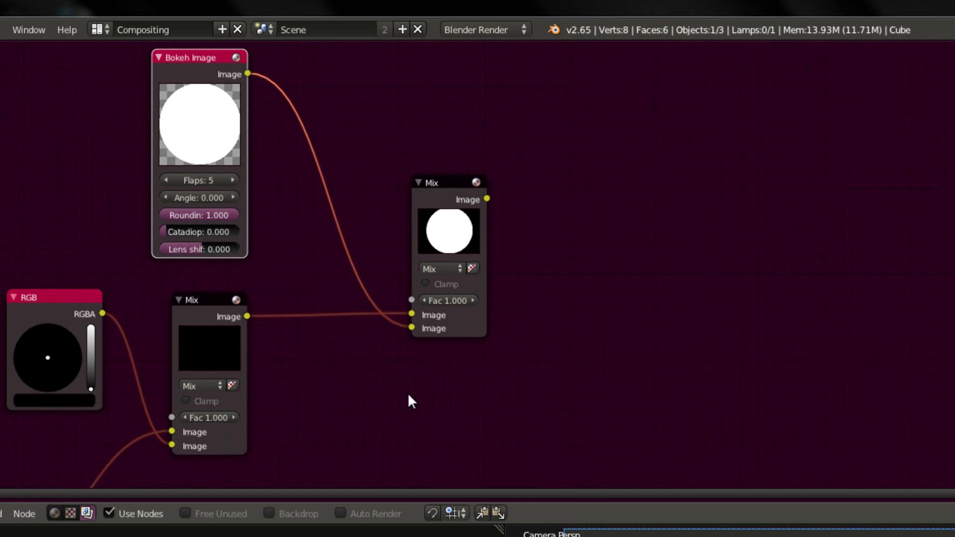
Step: Move the Bokeh Image node farther out and insert a Relative Scale node on its link to the second Mix node
{"action": "middle_click_drag", "start_coordinate": [402, 395], "coordinate": [366, 398]}
{"action": "scroll", "coordinate": [344, 350], "scroll_direction": "up", "scroll_amount": 5}
{"action": "middle_click_drag", "start_coordinate": [245, 270], "coordinate": [437, 347]}
{"action": "scroll", "coordinate": [437, 348], "scroll_direction": "down", "scroll_amount": 1}
{"action": "left_click_drag", "start_coordinate": [299, 173], "coordinate": [155, 97]}
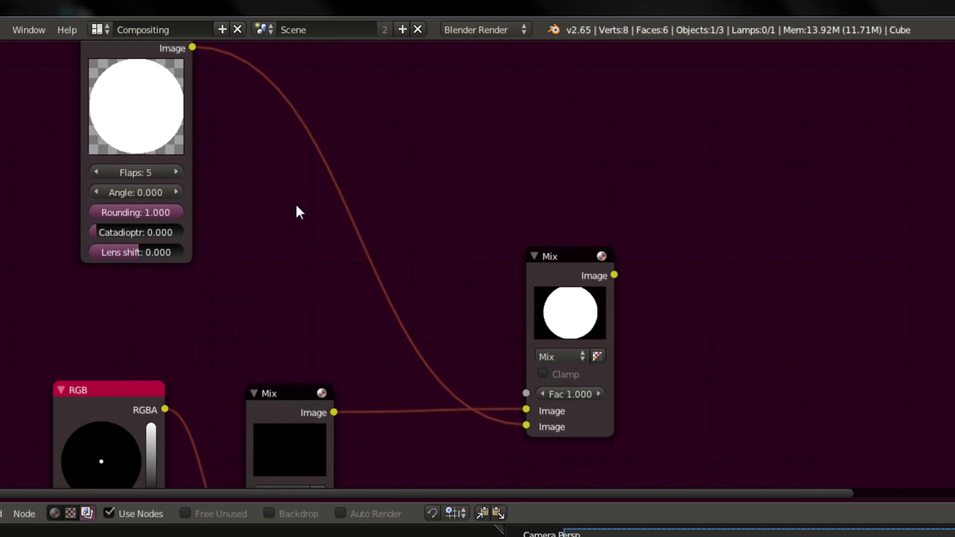
{"action": "middle_click_drag", "start_coordinate": [350, 262], "coordinate": [360, 249]}
{"action": "key", "text": "shift+a"}
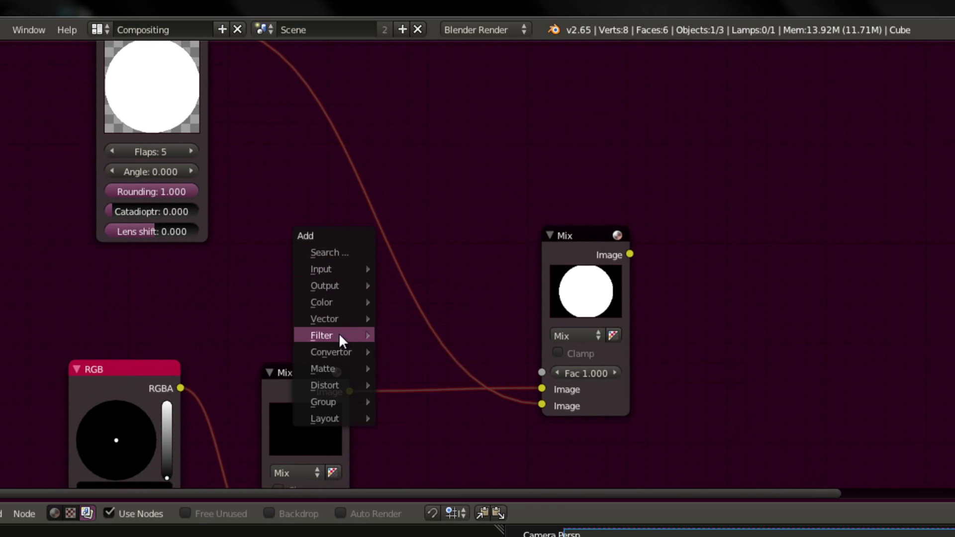
{"action": "mouse_move", "coordinate": [334, 384]}
{"action": "left_click", "coordinate": [422, 413]}
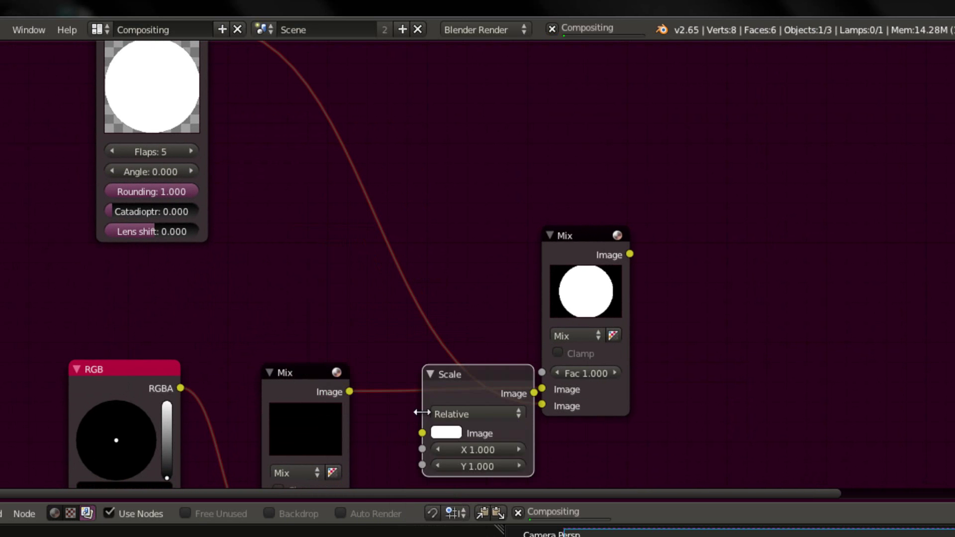
{"action": "left_click_drag", "start_coordinate": [450, 382], "coordinate": [342, 187]}
{"action": "scroll", "coordinate": [320, 247], "scroll_direction": "up", "scroll_amount": 2}
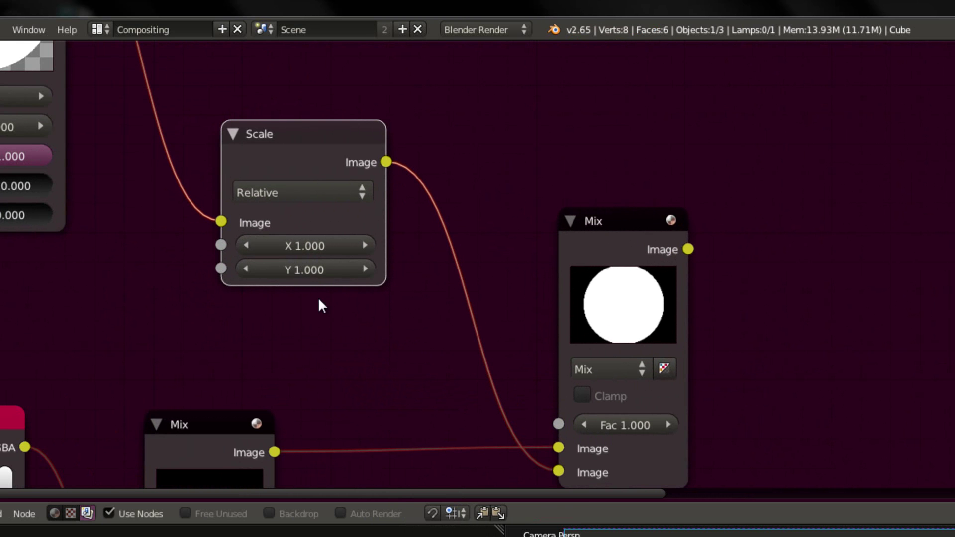
Step: Duplicate the Viewer node and place the copy above and to the right of the second Mix node
{"action": "middle_click_drag", "start_coordinate": [336, 328], "coordinate": [289, 295]}
{"action": "scroll", "coordinate": [289, 295], "scroll_direction": "up", "scroll_amount": 2}
{"action": "scroll", "coordinate": [290, 307], "scroll_direction": "down", "scroll_amount": 5}
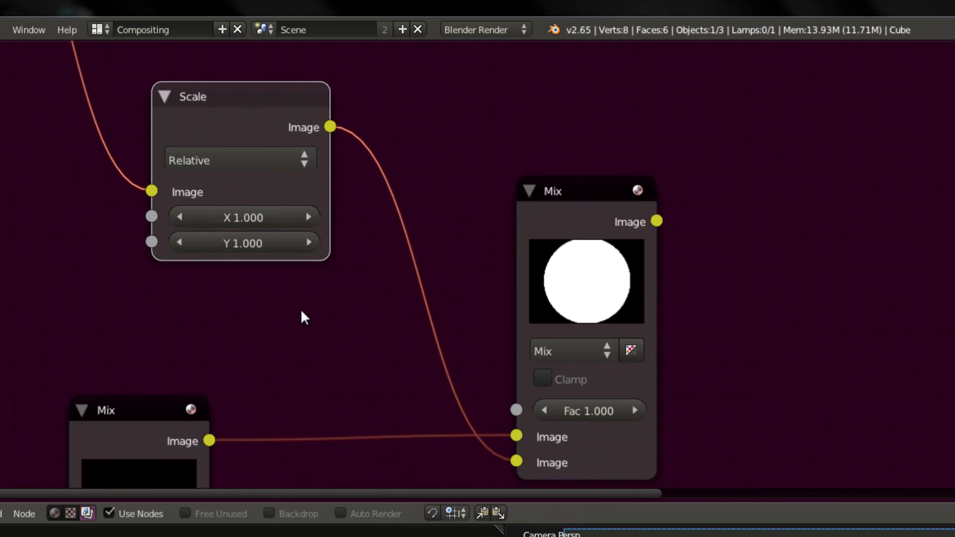
{"action": "scroll", "coordinate": [397, 208], "scroll_direction": "down", "scroll_amount": 5}
{"action": "middle_click_drag", "start_coordinate": [328, 226], "coordinate": [362, 228]}
{"action": "scroll", "coordinate": [443, 232], "scroll_direction": "down", "scroll_amount": 1}
{"action": "key", "text": "shift+d"}
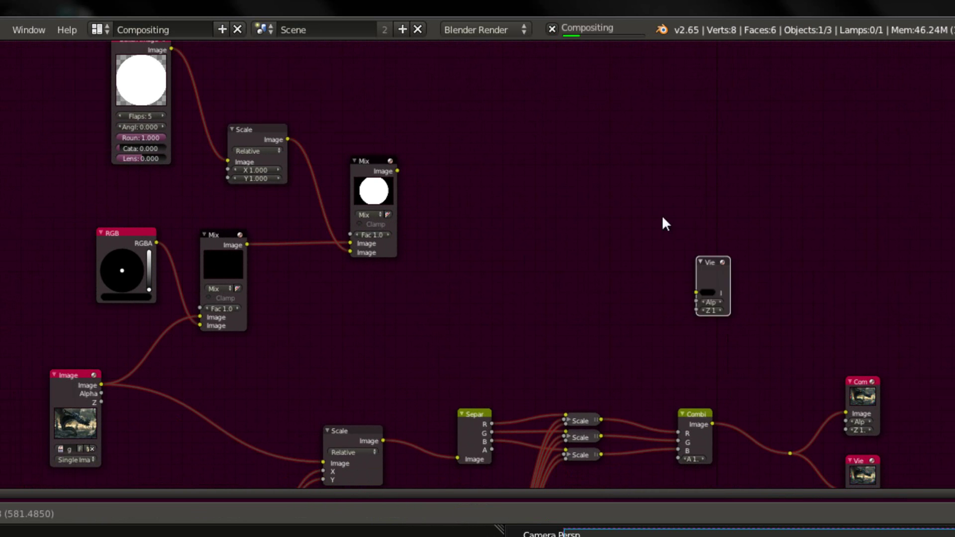
{"action": "left_click", "coordinate": [477, 112]}
Step: Reposition the duplicated Viewer node, make it the active viewer, and connect the second Mix node's output to its Image input
{"action": "scroll", "coordinate": [455, 318], "scroll_direction": "up", "scroll_amount": 4}
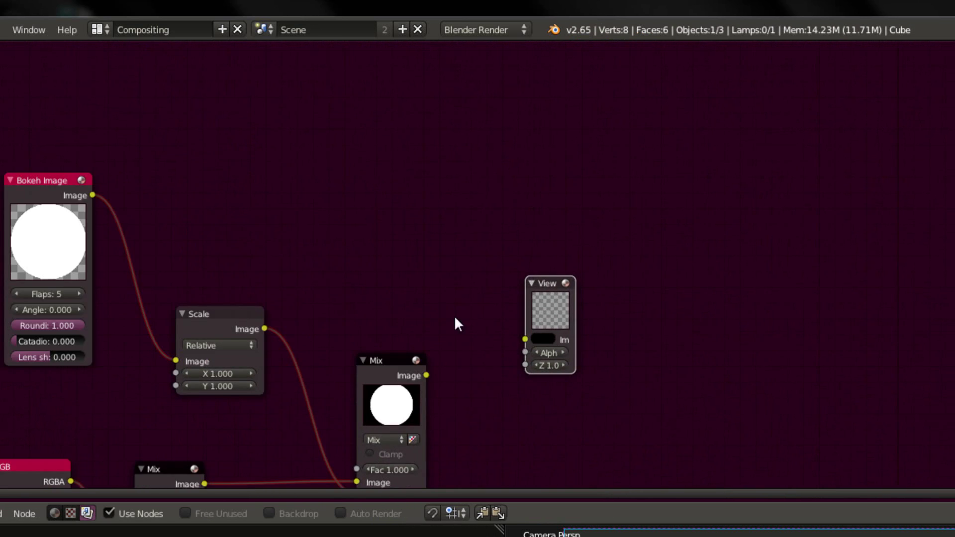
{"action": "scroll", "coordinate": [519, 276], "scroll_direction": "up", "scroll_amount": 3}
{"action": "key", "text": "g"}
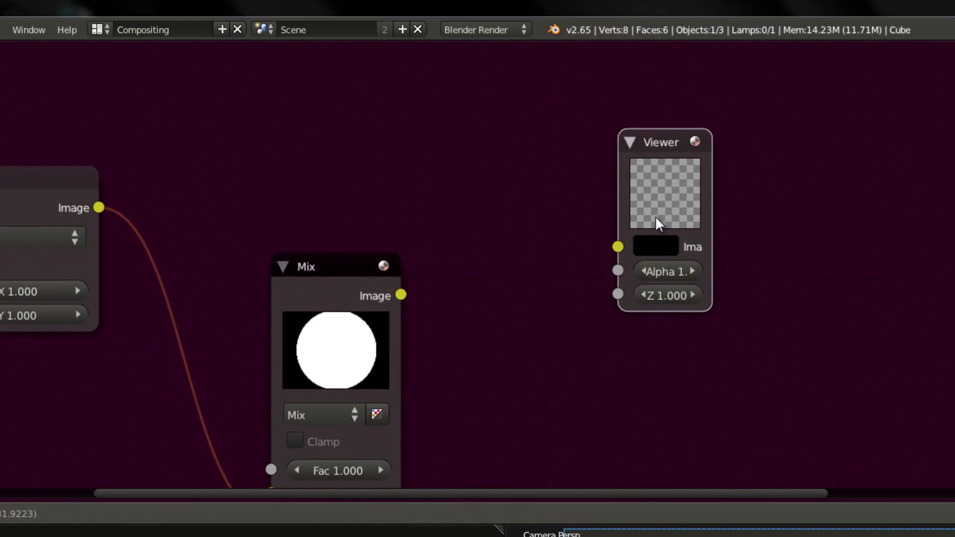
{"action": "left_click", "coordinate": [649, 217]}
{"action": "left_click", "coordinate": [644, 168]}
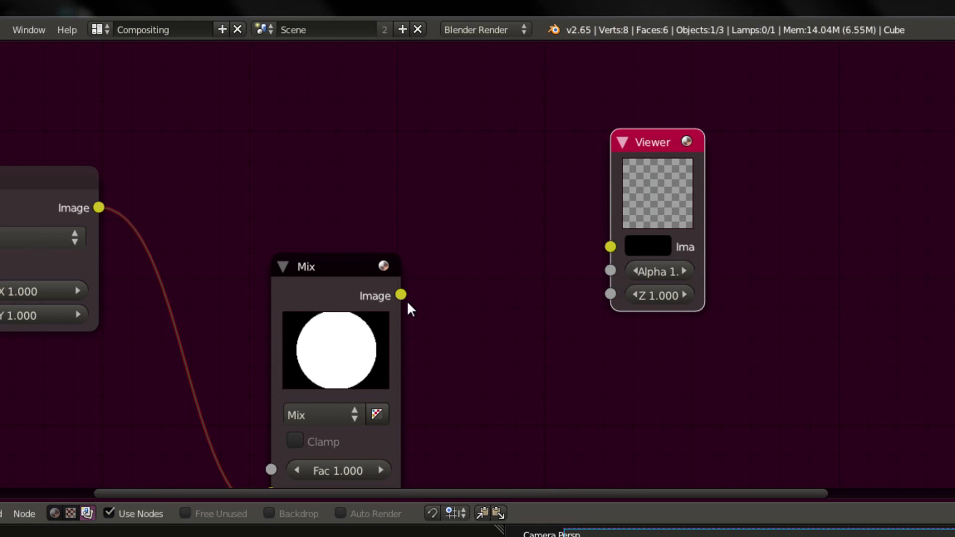
{"action": "left_click_drag", "start_coordinate": [401, 297], "coordinate": [607, 248]}
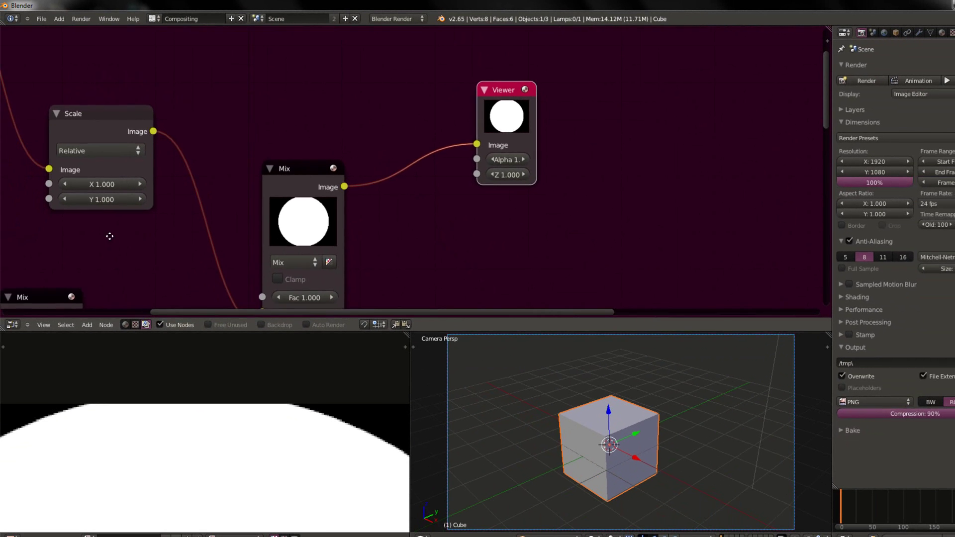
Step: Set both X and Y of the Bokeh Image's Scale node to 0.900
{"action": "middle_click_drag", "start_coordinate": [29, 375], "coordinate": [193, 378]}
{"action": "scroll", "coordinate": [197, 382], "scroll_direction": "up", "scroll_amount": 4}
{"action": "left_click", "coordinate": [78, 193]}
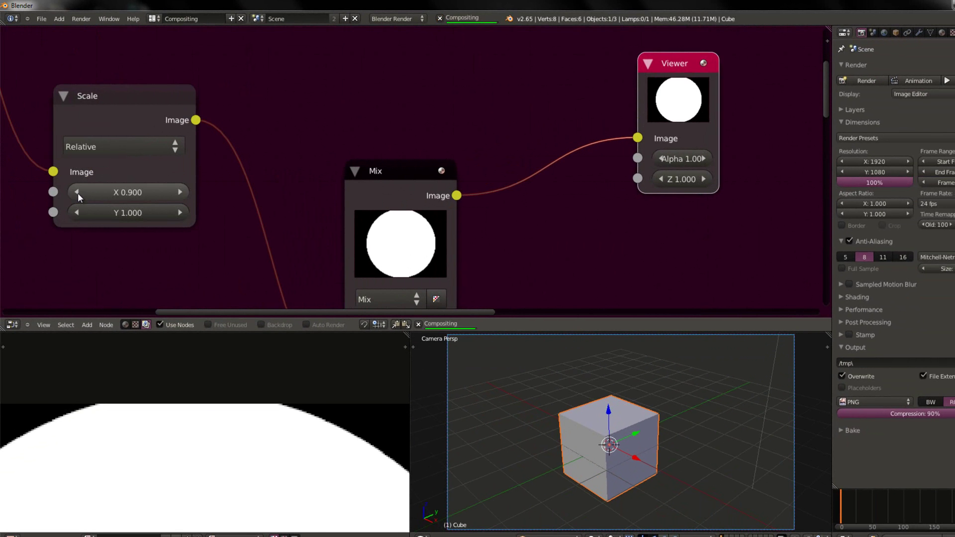
{"action": "left_click", "coordinate": [76, 213]}
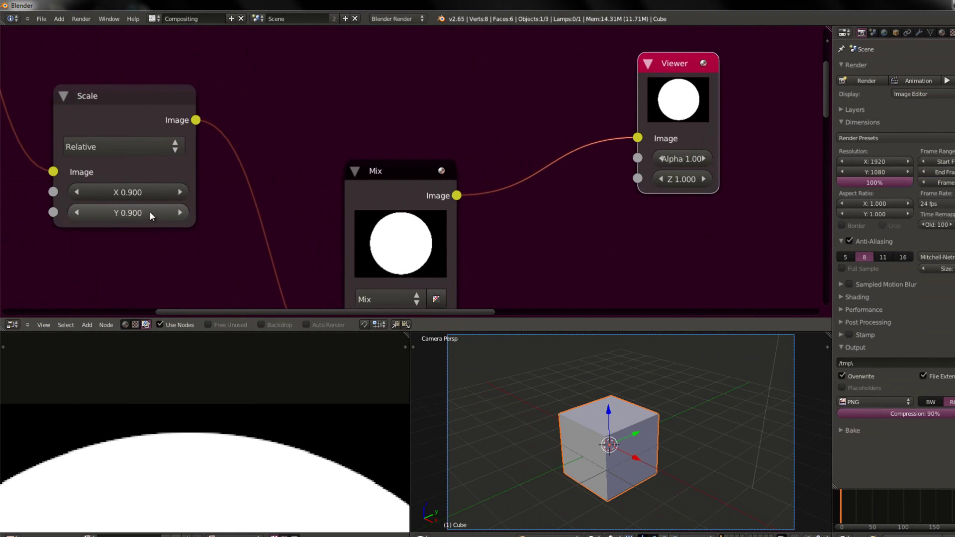
Step: Set the Y of the Bokeh Image's Scale node to 0.950 and inspect the mask's edges in the preview
{"action": "left_click", "coordinate": [121, 211]}
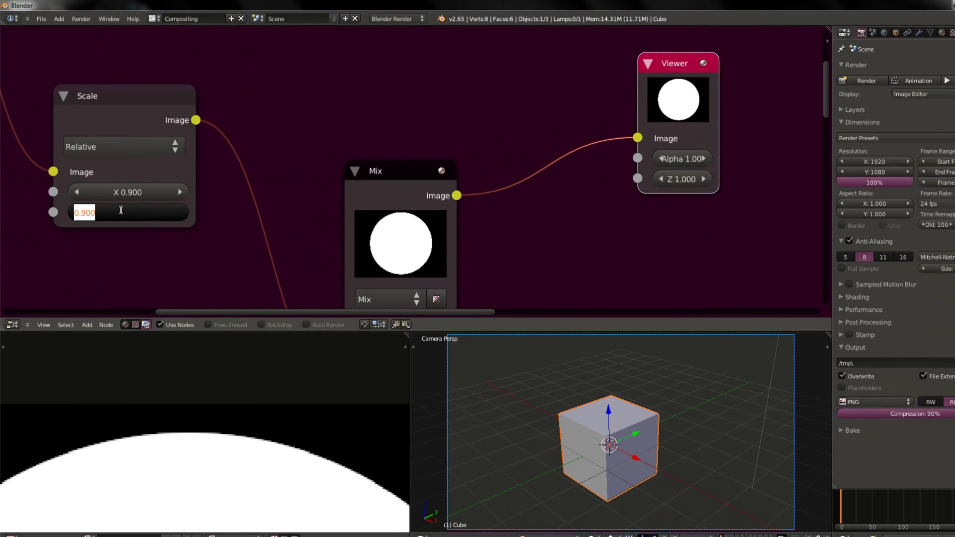
{"action": "type", "text": "0.95"}
{"action": "key", "text": "Return"}
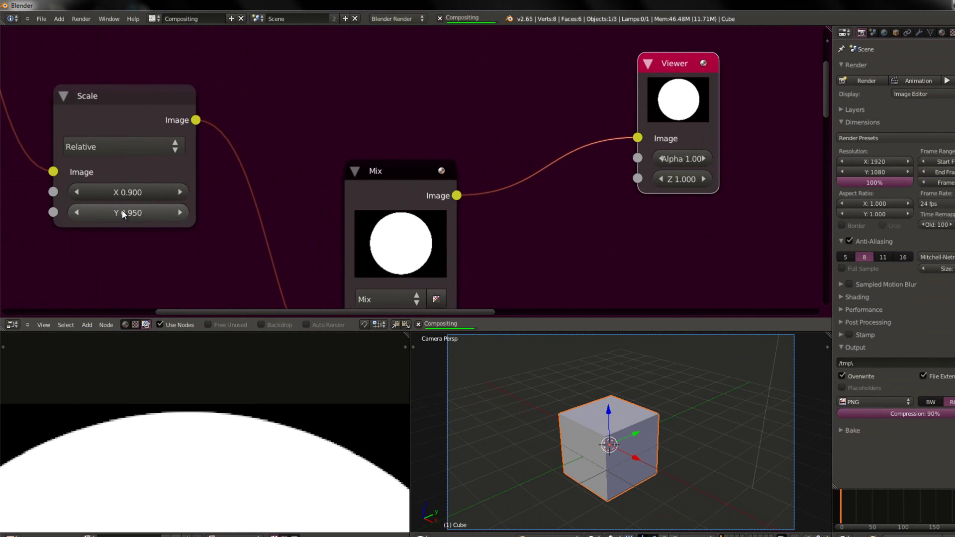
{"action": "scroll", "coordinate": [298, 485], "scroll_direction": "down", "scroll_amount": 4}
{"action": "middle_click_drag", "start_coordinate": [341, 490], "coordinate": [174, 384]}
{"action": "scroll", "coordinate": [216, 445], "scroll_direction": "up", "scroll_amount": 4}
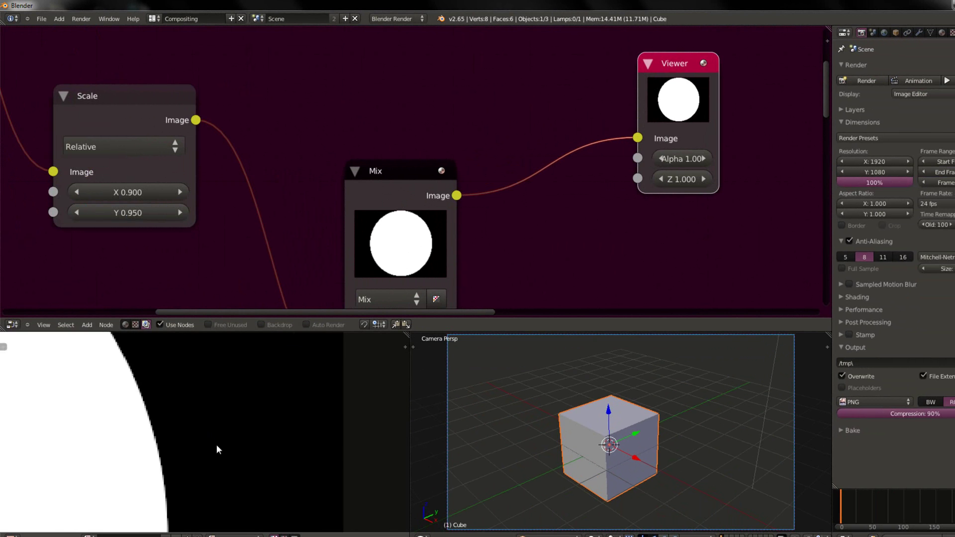
{"action": "scroll", "coordinate": [214, 453], "scroll_direction": "down", "scroll_amount": 3}
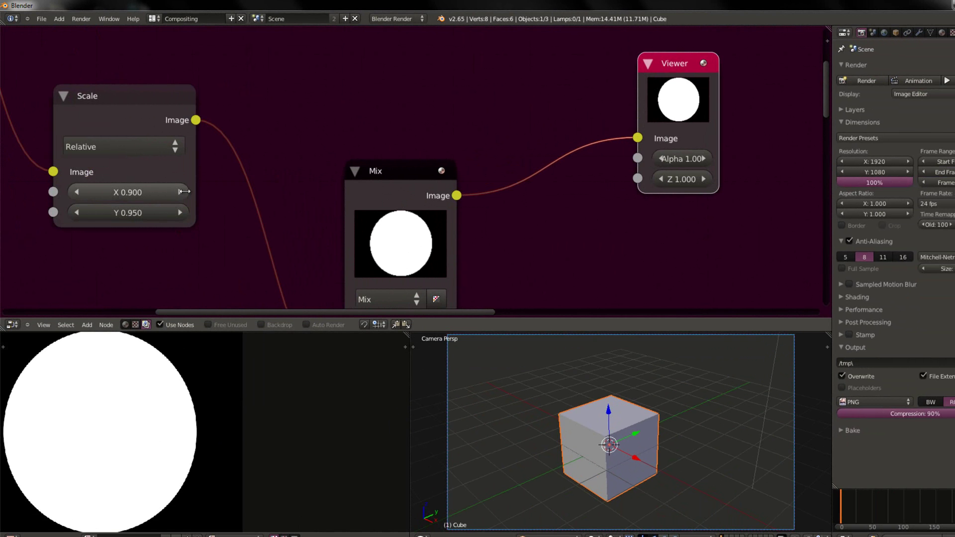
Step: Raise the X of the Bokeh Image's Scale node to 1.300 and inspect the mask's side edge up close
{"action": "left_click_drag", "start_coordinate": [184, 192], "coordinate": [181, 193]}
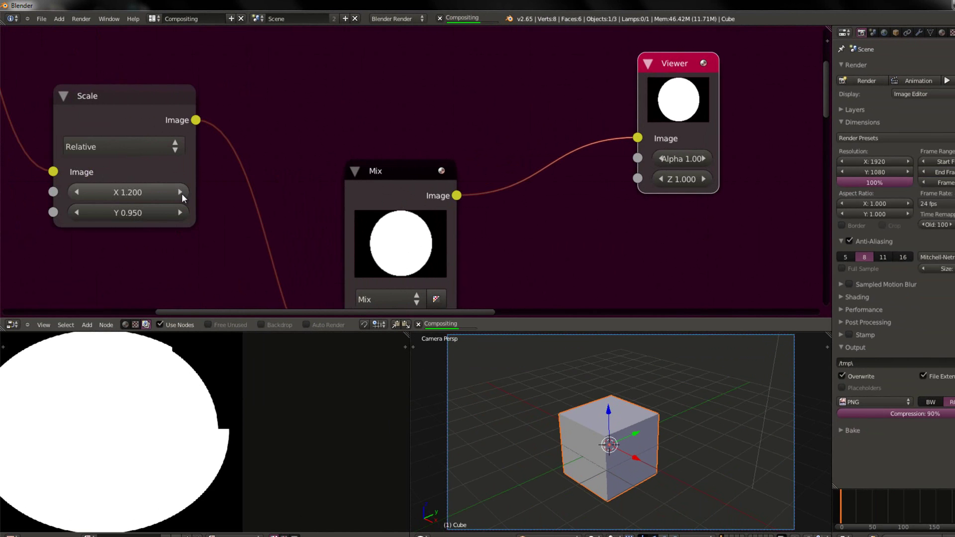
{"action": "left_click", "coordinate": [180, 193]}
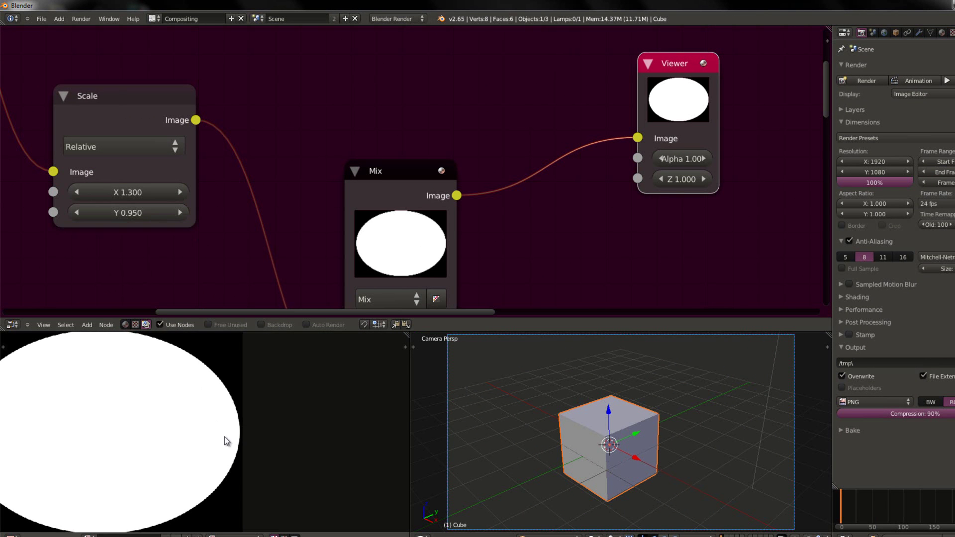
{"action": "scroll", "coordinate": [224, 437], "scroll_direction": "up", "scroll_amount": 4}
{"action": "scroll", "coordinate": [273, 452], "scroll_direction": "up", "scroll_amount": 4}
{"action": "middle_click_drag", "start_coordinate": [291, 451], "coordinate": [110, 414]}
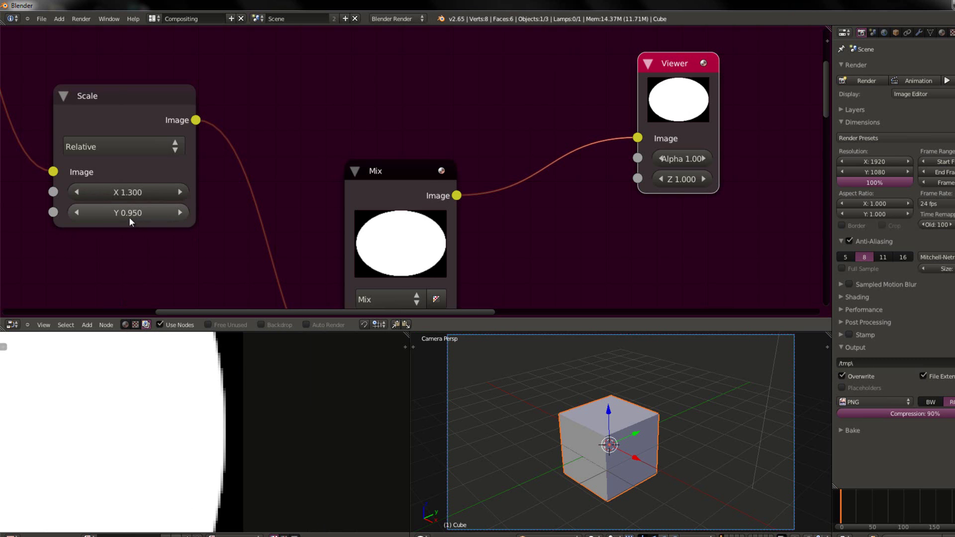
Step: Try a Y scale of 0.980 on the Bokeh Image's Scale node, render the scene and inspect the mask's edges
{"action": "key", "text": "Home"}
{"action": "key", "text": "F12"}
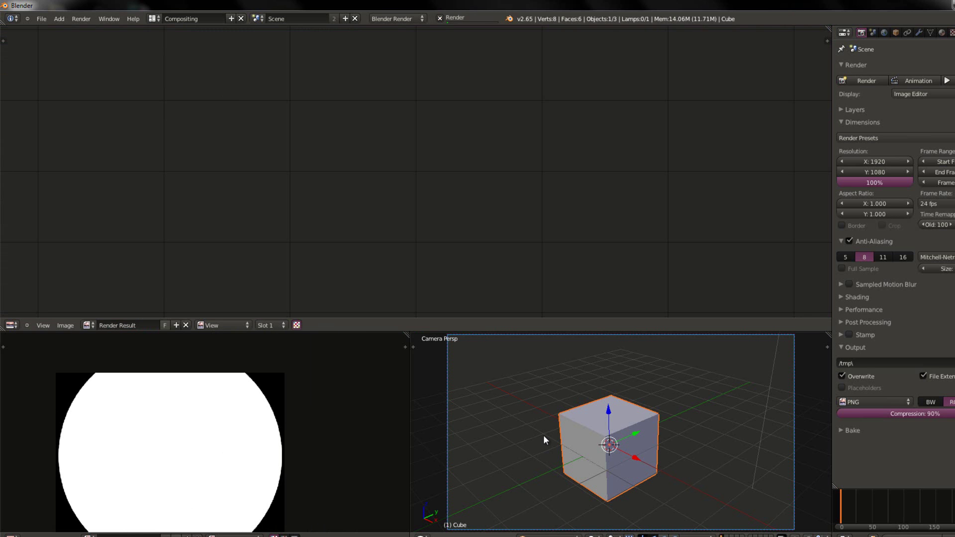
{"action": "key", "text": "Escape"}
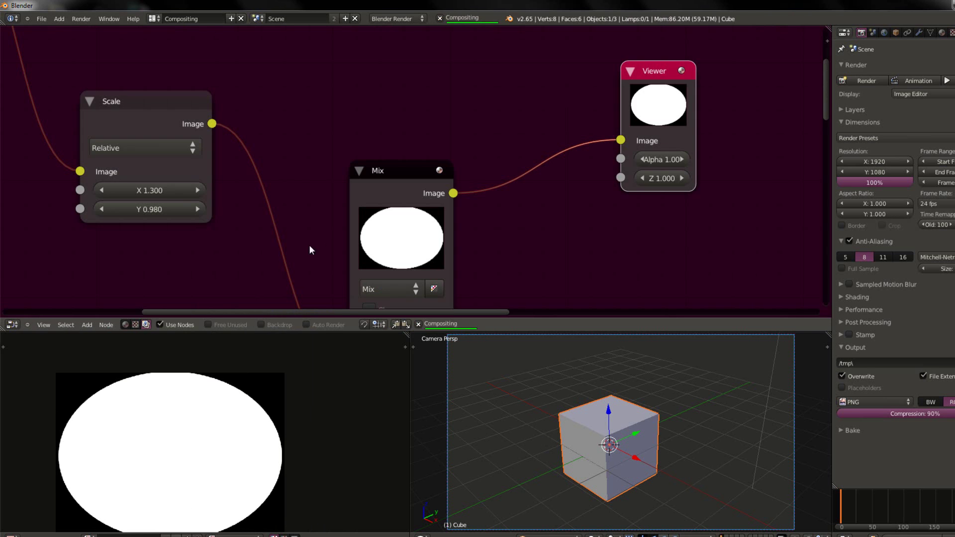
{"action": "middle_click_drag", "start_coordinate": [246, 274], "coordinate": [287, 214]}
{"action": "scroll", "coordinate": [241, 388], "scroll_direction": "up", "scroll_amount": 4}
{"action": "middle_click_drag", "start_coordinate": [212, 374], "coordinate": [95, 362]}
{"action": "scroll", "coordinate": [108, 371], "scroll_direction": "down", "scroll_amount": 2}
{"action": "scroll", "coordinate": [186, 427], "scroll_direction": "down", "scroll_amount": 3}
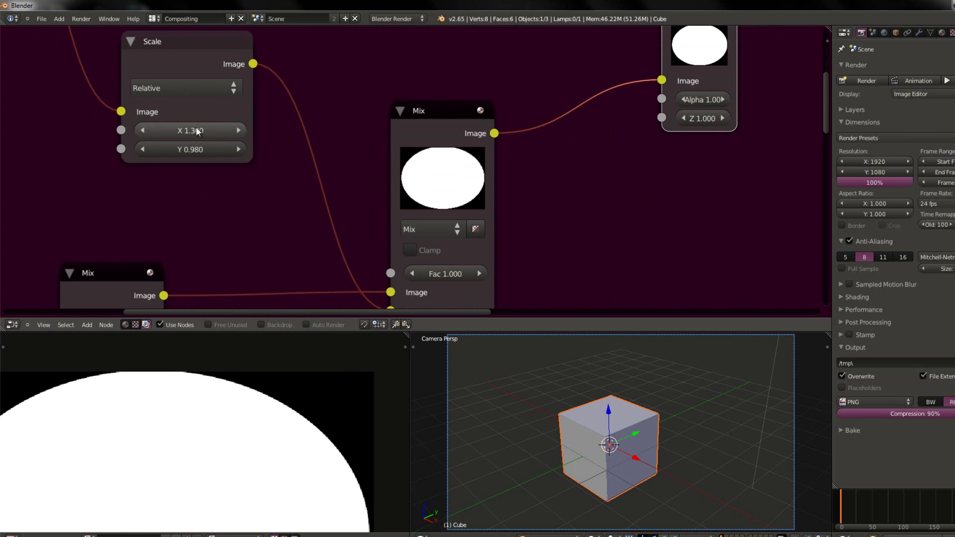
Step: Set the Y of the Bokeh Image's Scale node to 0.950
{"action": "left_click", "coordinate": [182, 152]}
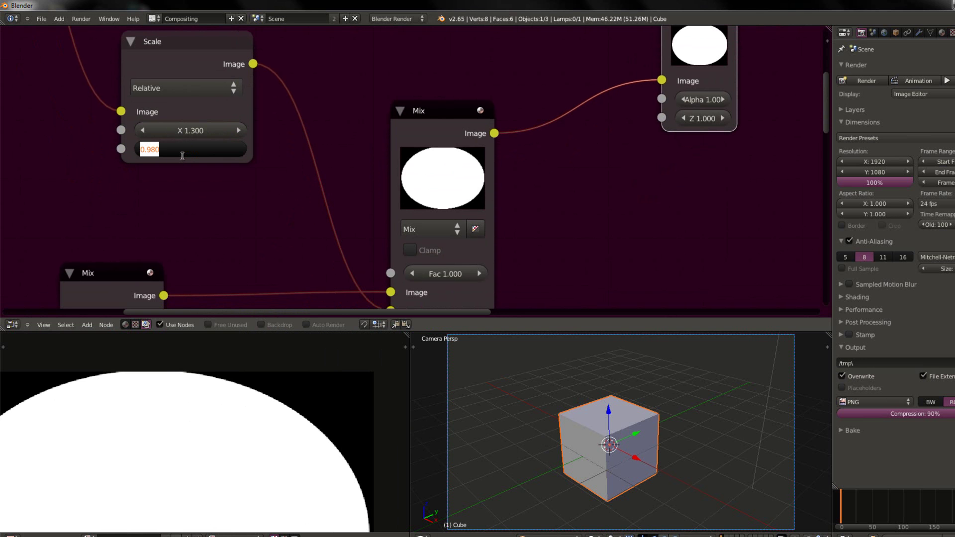
{"action": "type", "text": "0.95"}
{"action": "key", "text": "Return"}
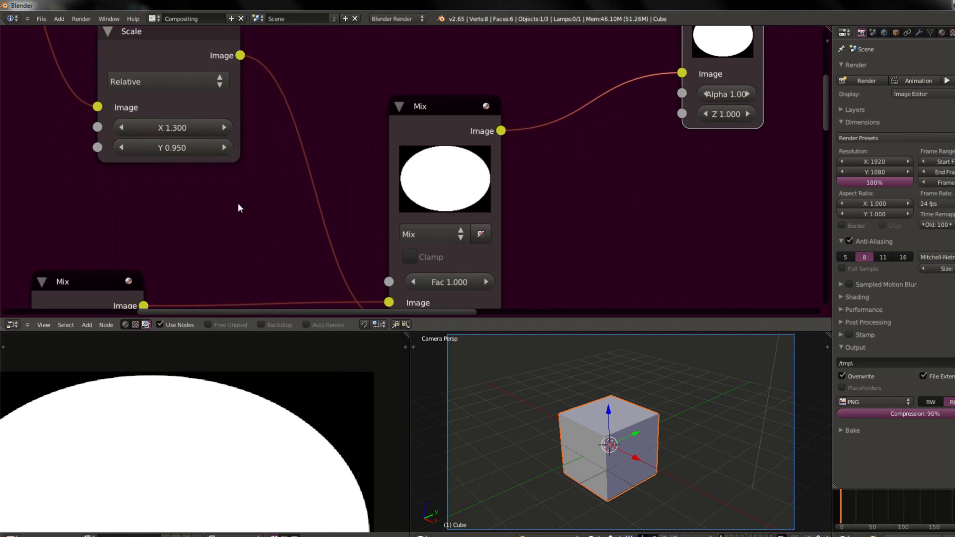
{"action": "scroll", "coordinate": [294, 397], "scroll_direction": "down", "scroll_amount": 2}
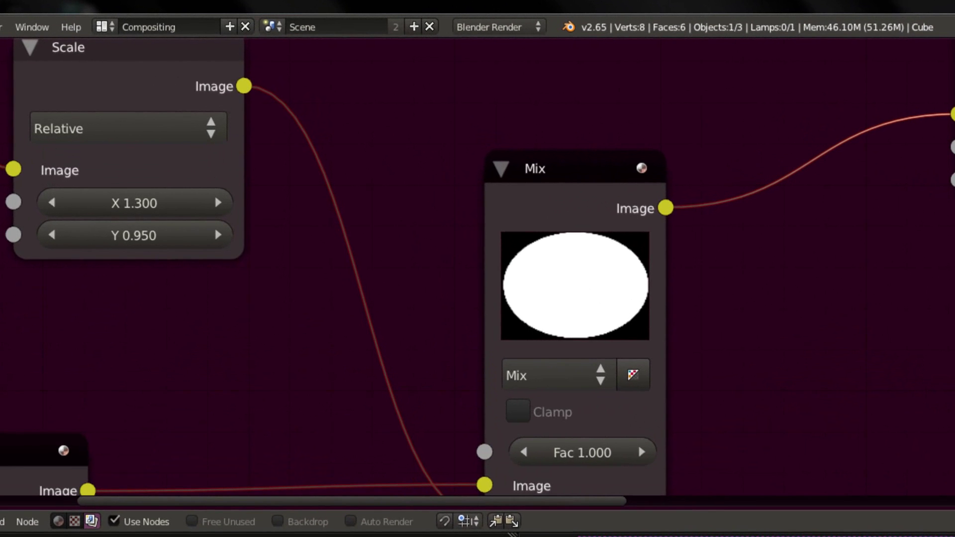
Step: Move the Viewer node connected to the second Mix node farther up to free space beside the Mix
{"action": "scroll", "coordinate": [302, 322], "scroll_direction": "down", "scroll_amount": 6}
{"action": "middle_click_drag", "start_coordinate": [383, 296], "coordinate": [139, 295]}
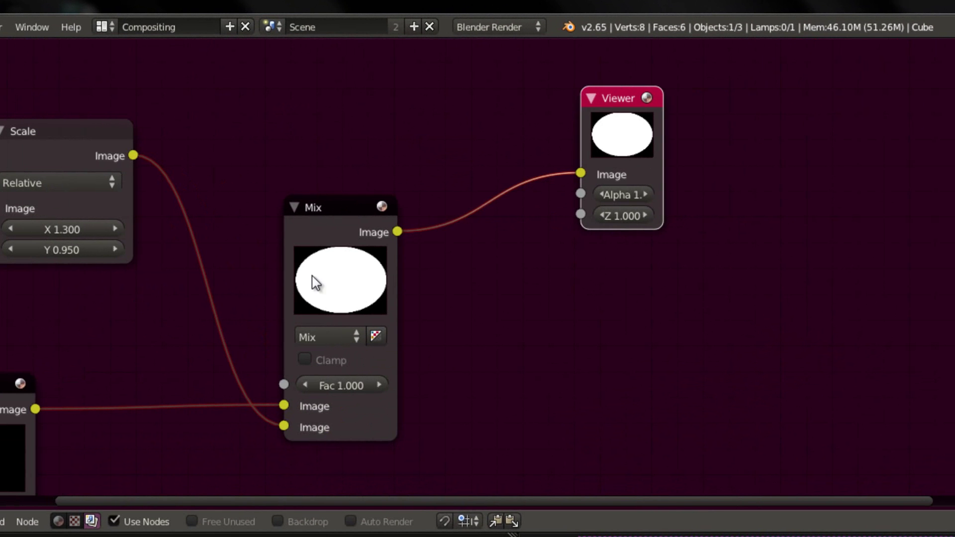
{"action": "left_click_drag", "start_coordinate": [629, 143], "coordinate": [608, 60]}
Step: Add a Blur node to the right of the second Mix node and connect the Mix output to its Image input
{"action": "scroll", "coordinate": [512, 409], "scroll_direction": "down", "scroll_amount": 3}
{"action": "scroll", "coordinate": [510, 407], "scroll_direction": "down", "scroll_amount": 2}
{"action": "middle_click_drag", "start_coordinate": [511, 408], "coordinate": [458, 376]}
{"action": "middle_click_drag", "start_coordinate": [491, 332], "coordinate": [386, 113]}
{"action": "scroll", "coordinate": [386, 113], "scroll_direction": "down", "scroll_amount": 3}
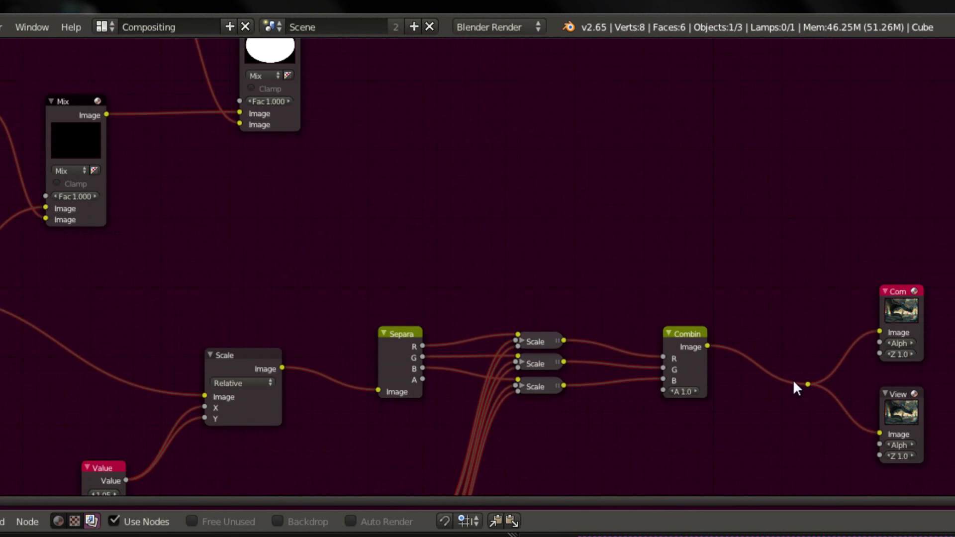
{"action": "middle_click_drag", "start_coordinate": [459, 188], "coordinate": [492, 327]}
{"action": "scroll", "coordinate": [492, 326], "scroll_direction": "up", "scroll_amount": 1}
{"action": "scroll", "coordinate": [342, 240], "scroll_direction": "up", "scroll_amount": 1}
{"action": "key", "text": "shift+a"}
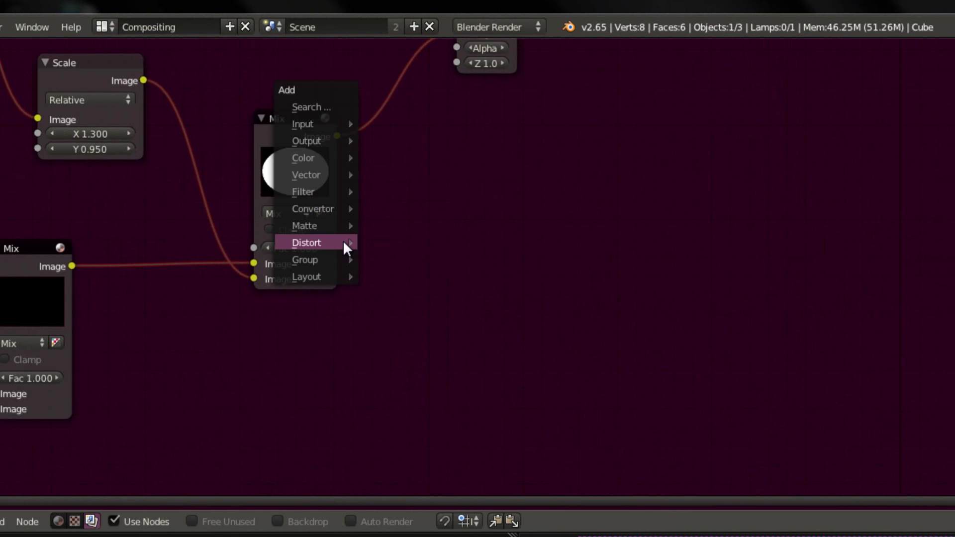
{"action": "mouse_move", "coordinate": [330, 192]}
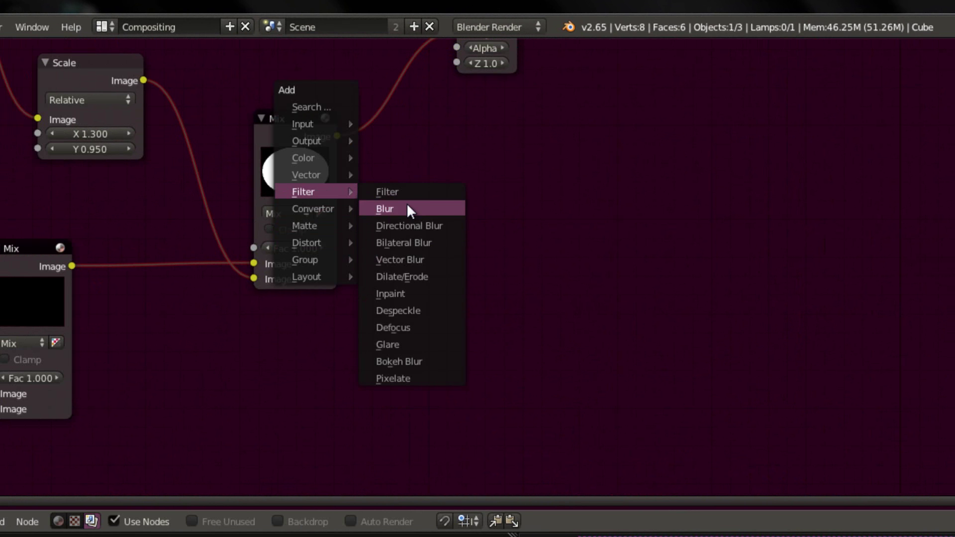
{"action": "left_click", "coordinate": [437, 209]}
{"action": "key", "text": "g"}
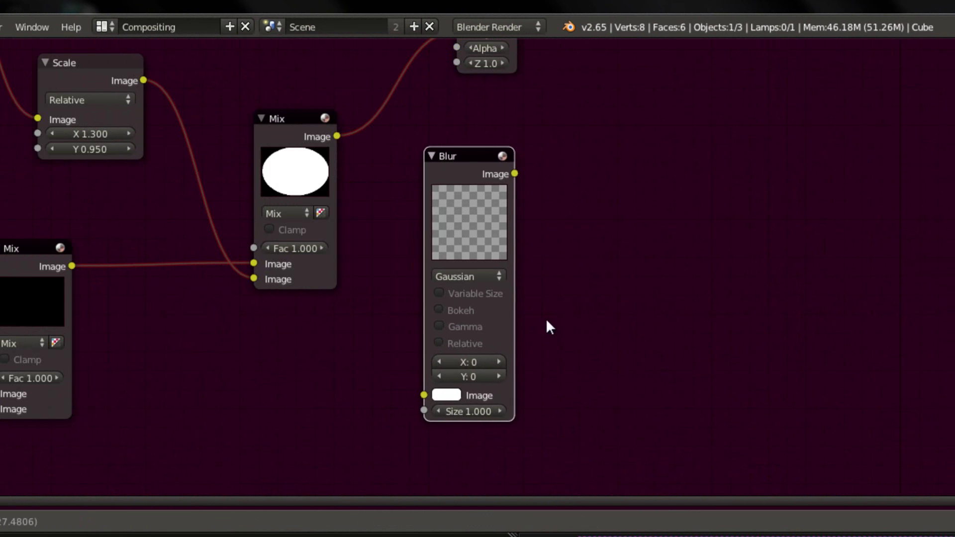
{"action": "left_click", "coordinate": [563, 308]}
{"action": "left_click_drag", "start_coordinate": [334, 133], "coordinate": [438, 381]}
Step: Set the Blur node's X and Y to 100 and deselect all nodes
{"action": "left_click", "coordinate": [488, 349]}
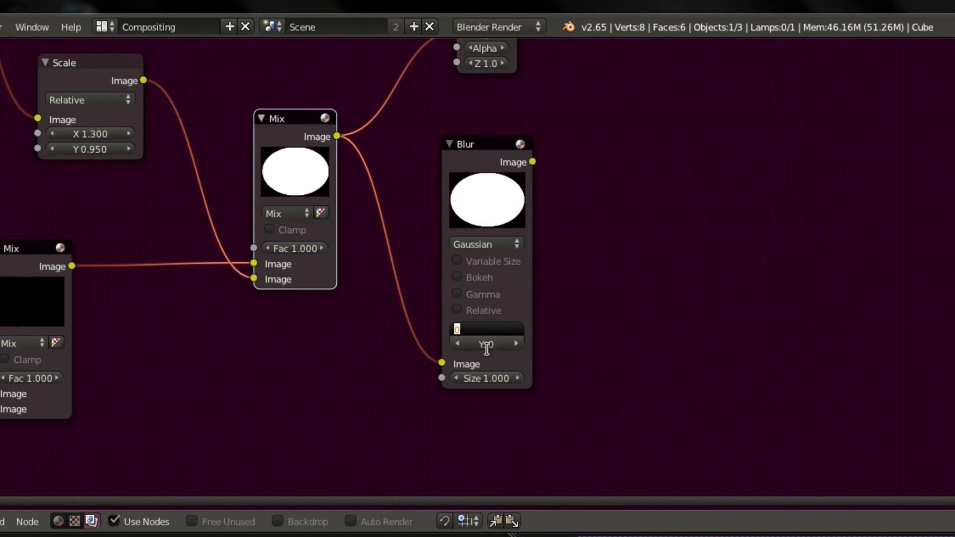
{"action": "type", "text": "100"}
{"action": "key", "text": "Return"}
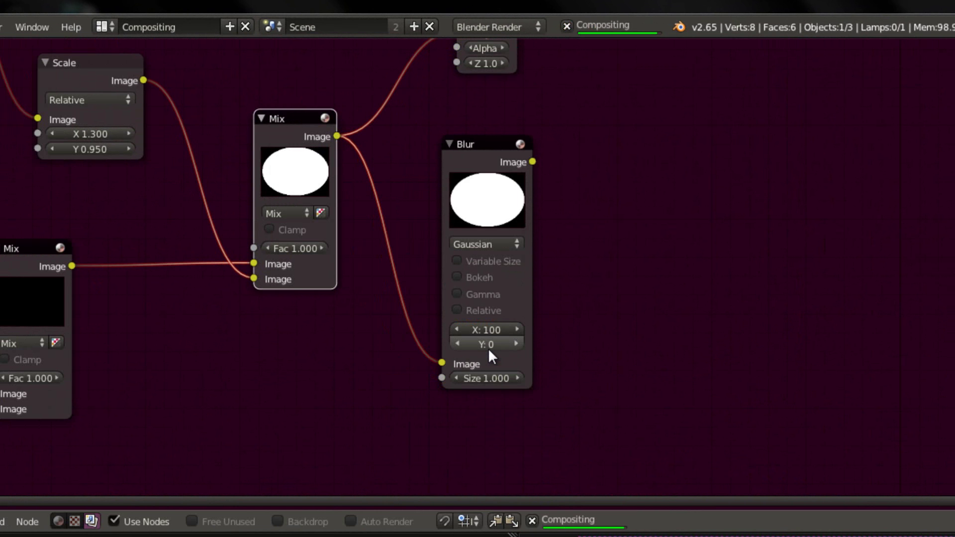
{"action": "left_click", "coordinate": [488, 347]}
{"action": "type", "text": "100"}
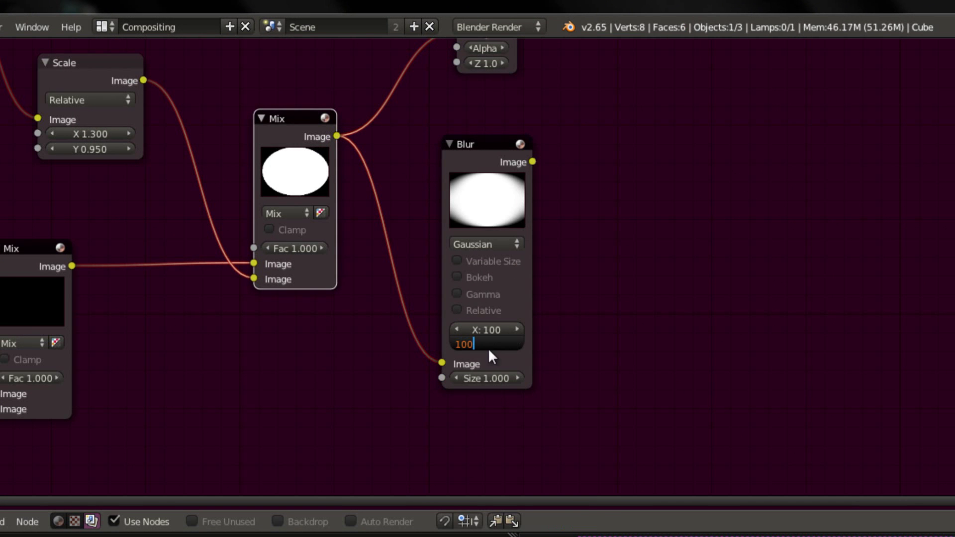
{"action": "key", "text": "Return"}
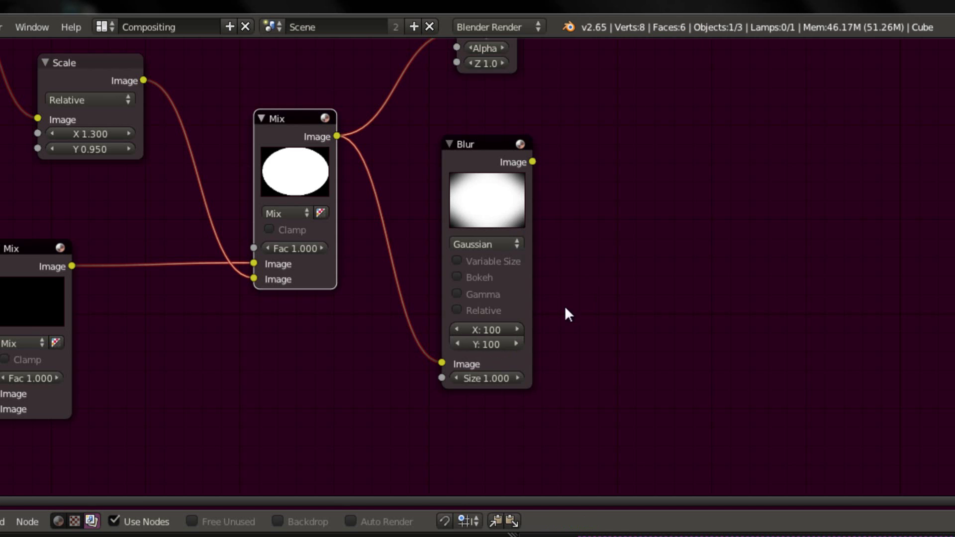
{"action": "left_click_drag", "start_coordinate": [498, 185], "coordinate": [495, 177]}
{"action": "key", "text": "a"}
Step: Add an Invert node to the right of the Blur node and connect the Blur output to its Color input
{"action": "middle_click_drag", "start_coordinate": [591, 259], "coordinate": [491, 299], "text": "ctrl"}
{"action": "key", "text": "shift+a"}
{"action": "mouse_move", "coordinate": [475, 271]}
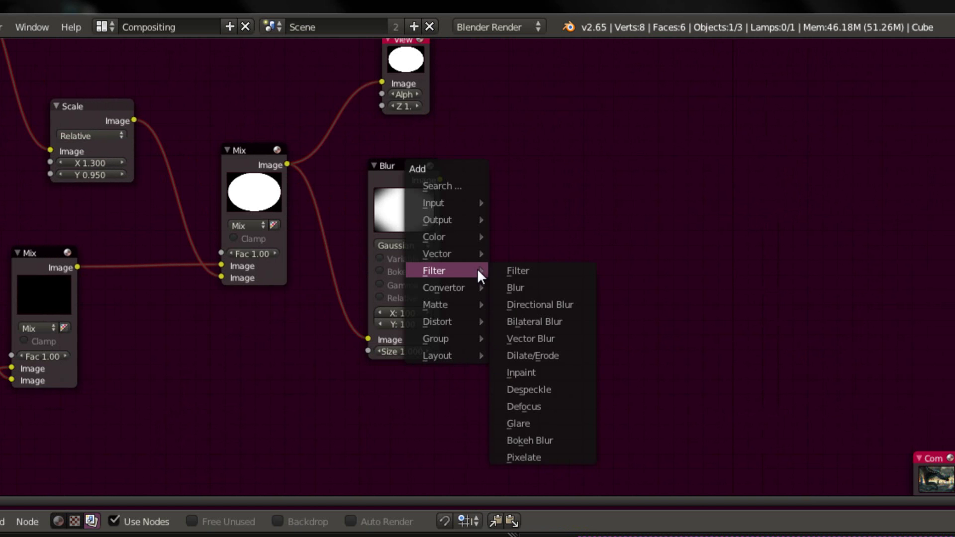
{"action": "mouse_move", "coordinate": [456, 237]}
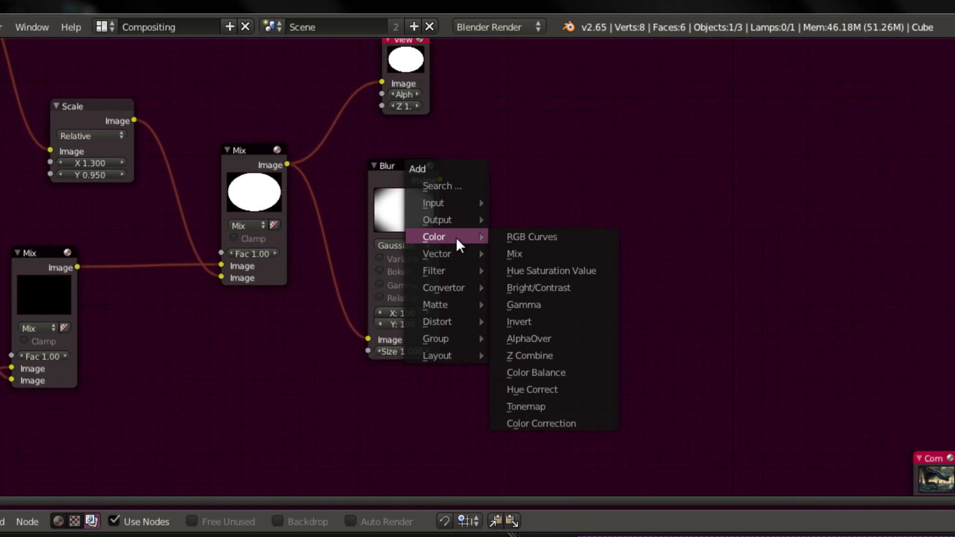
{"action": "left_click", "coordinate": [545, 321]}
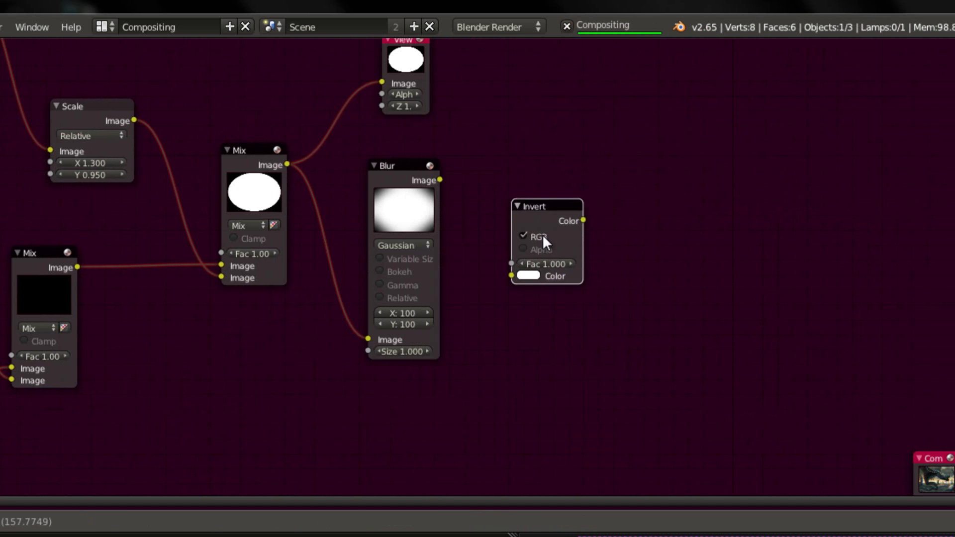
{"action": "left_click", "coordinate": [539, 228]}
{"action": "left_click_drag", "start_coordinate": [440, 180], "coordinate": [505, 260]}
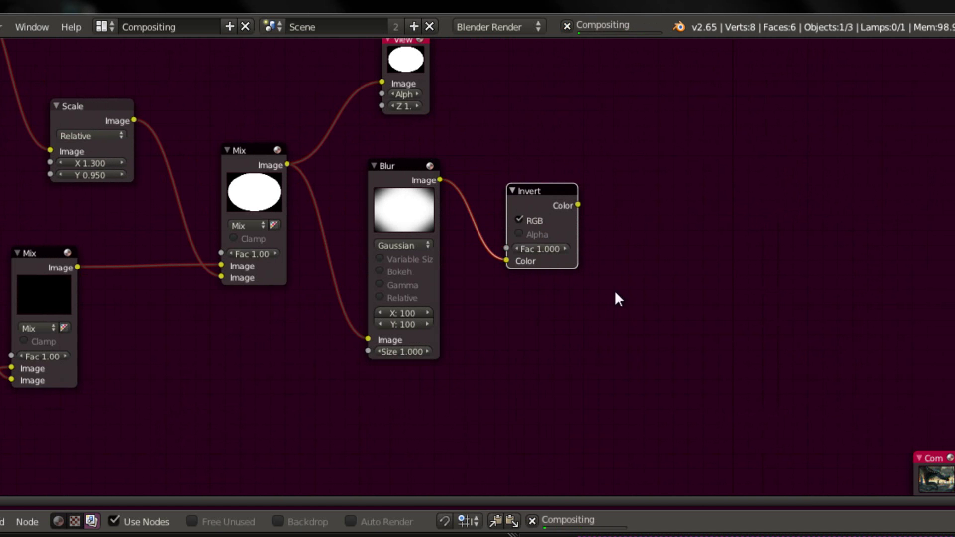
Step: Select the whole chromatic aberration branch, from the pre-scale to the outputs, and move it farther below the mask nodes
{"action": "middle_click_drag", "start_coordinate": [628, 325], "coordinate": [465, 225]}
{"action": "scroll", "coordinate": [491, 261], "scroll_direction": "down", "scroll_amount": 2}
{"action": "scroll", "coordinate": [438, 204], "scroll_direction": "up", "scroll_amount": 3}
{"action": "scroll", "coordinate": [482, 259], "scroll_direction": "down", "scroll_amount": 3}
{"action": "middle_click_drag", "start_coordinate": [502, 281], "coordinate": [506, 107]}
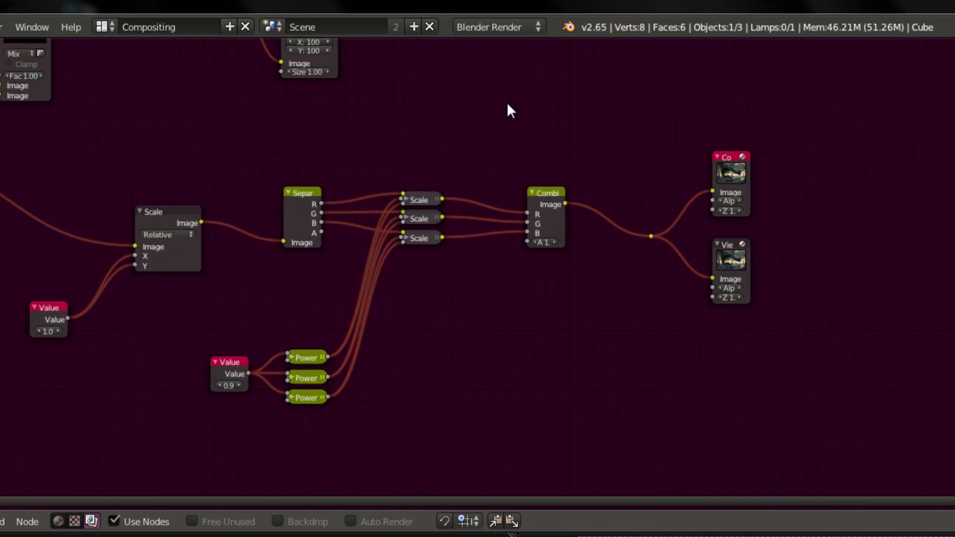
{"action": "scroll", "coordinate": [477, 129], "scroll_direction": "down", "scroll_amount": 2}
{"action": "middle_click_drag", "start_coordinate": [432, 165], "coordinate": [472, 253]}
{"action": "scroll", "coordinate": [472, 254], "scroll_direction": "down", "scroll_amount": 2}
{"action": "middle_click_drag", "start_coordinate": [296, 307], "coordinate": [218, 175]}
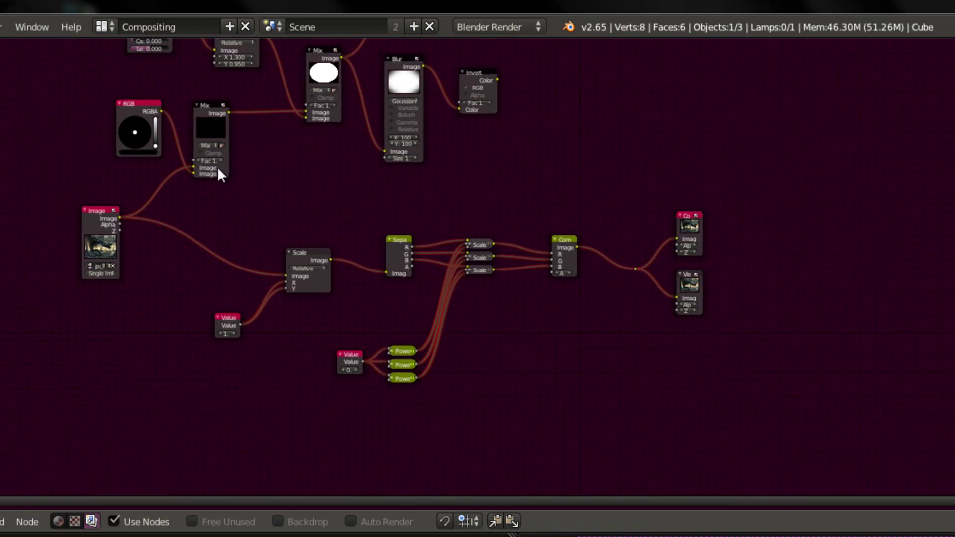
{"action": "key", "text": "b"}
{"action": "left_click_drag", "start_coordinate": [166, 203], "coordinate": [744, 512]}
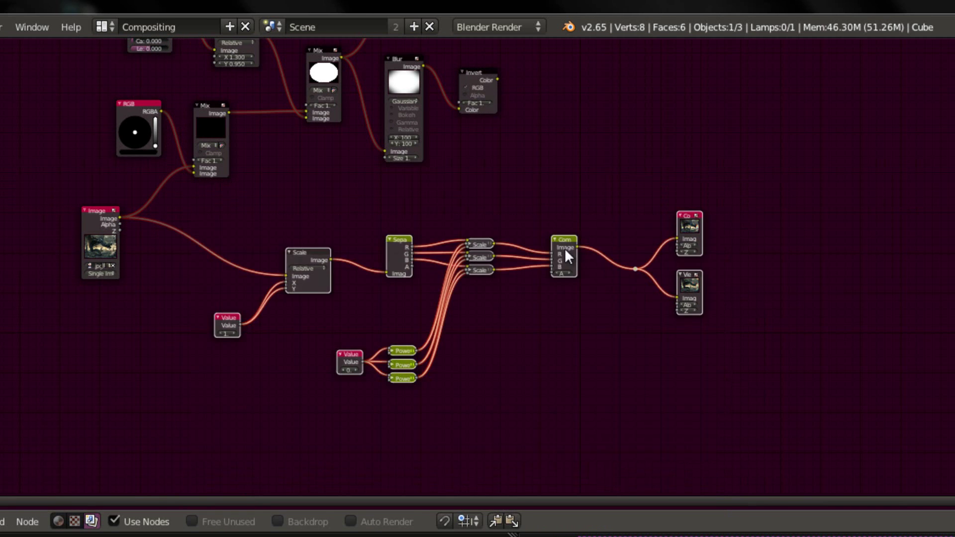
{"action": "left_click_drag", "start_coordinate": [565, 247], "coordinate": [517, 325]}
Step: Move the bokeh mask branch, from Bokeh Image and RGB through Invert, up and to the right, away from the Image node
{"action": "scroll", "coordinate": [314, 232], "scroll_direction": "up", "scroll_amount": 3}
{"action": "scroll", "coordinate": [314, 232], "scroll_direction": "down", "scroll_amount": 3}
{"action": "middle_click_drag", "start_coordinate": [308, 176], "coordinate": [358, 269]}
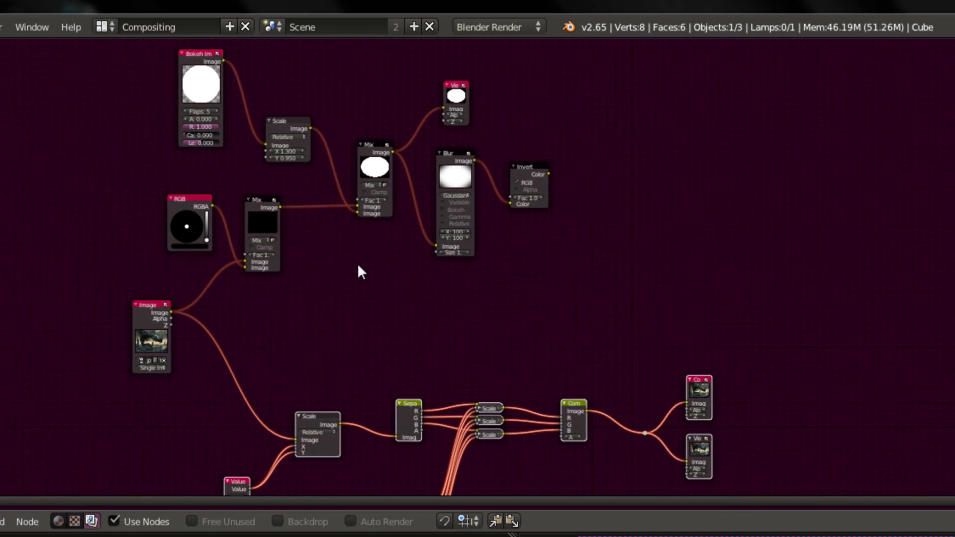
{"action": "scroll", "coordinate": [175, 234], "scroll_direction": "down", "scroll_amount": 1}
{"action": "middle_click_drag", "start_coordinate": [174, 224], "coordinate": [169, 257]}
{"action": "key", "text": "a"}
{"action": "key", "text": "b"}
{"action": "left_click_drag", "start_coordinate": [144, 75], "coordinate": [558, 335]}
{"action": "key", "text": "g"}
{"action": "left_click", "coordinate": [572, 330]}
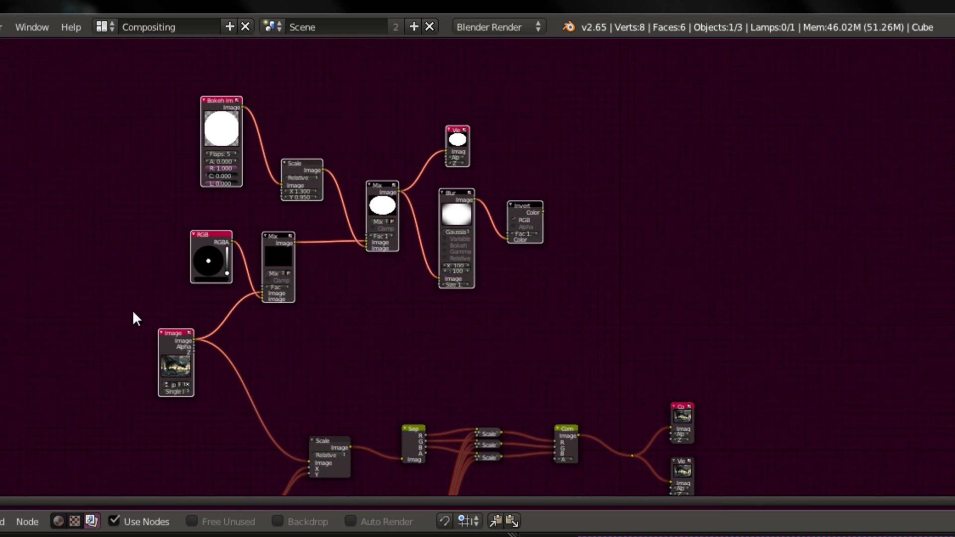
{"action": "key", "text": "b"}
{"action": "middle_click_drag", "start_coordinate": [128, 300], "coordinate": [221, 409]}
{"action": "key", "text": "g"}
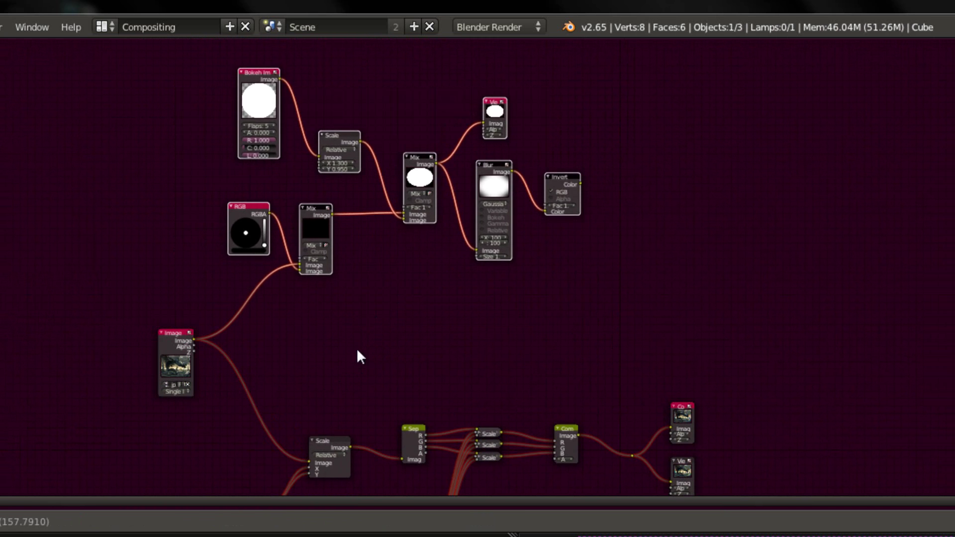
{"action": "left_click", "coordinate": [372, 361]}
Step: Move the Composite node, its neighbouring Viewer and their reroute point up and farther right of the Combine RGBA node
{"action": "middle_click_drag", "start_coordinate": [614, 317], "coordinate": [444, 279]}
{"action": "left_click_drag", "start_coordinate": [419, 254], "coordinate": [524, 406]}
{"action": "key", "text": "g"}
{"action": "left_click", "coordinate": [649, 308]}
Step: Add a Mix node and place it between the Invert node and the Composite node
{"action": "middle_click_drag", "start_coordinate": [305, 208], "coordinate": [494, 314]}
{"action": "scroll", "coordinate": [495, 314], "scroll_direction": "up", "scroll_amount": 1}
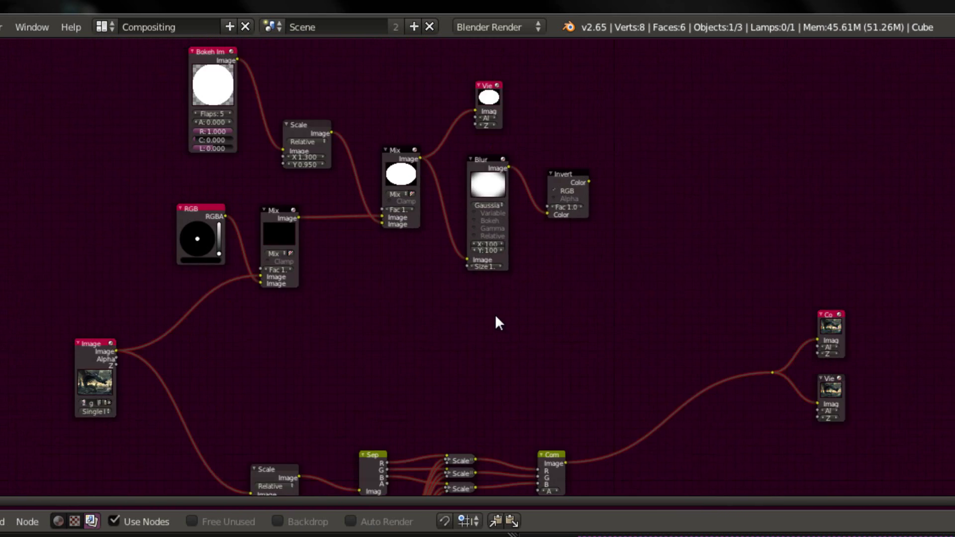
{"action": "scroll", "coordinate": [495, 317], "scroll_direction": "up", "scroll_amount": 1}
{"action": "key", "text": "shift+a"}
{"action": "left_click", "coordinate": [549, 343]}
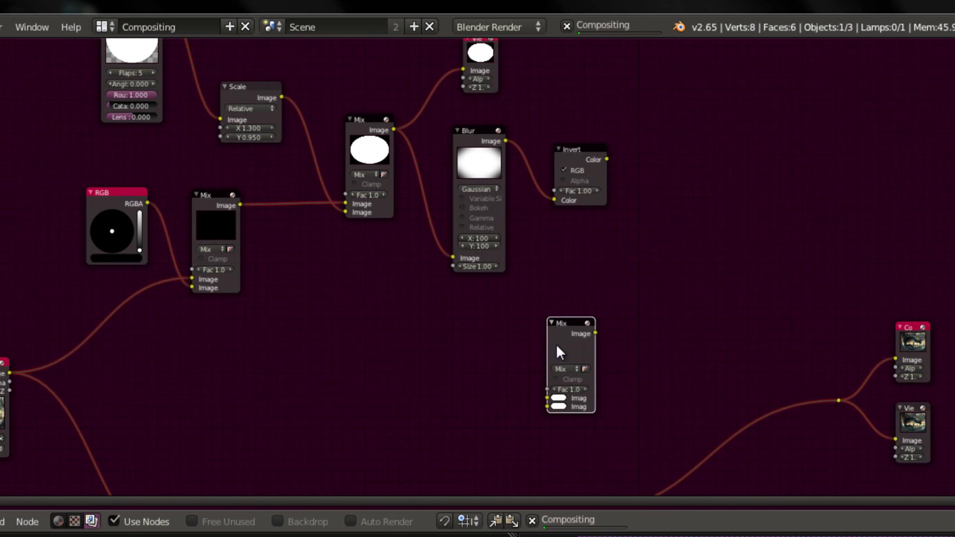
{"action": "left_click", "coordinate": [863, 312]}
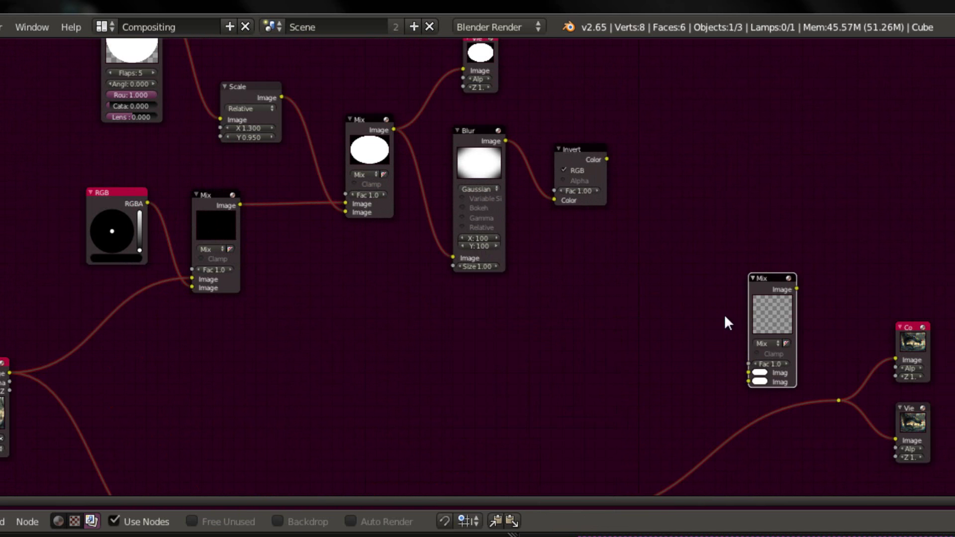
Step: Connect the Combine RGBA node's Image output to the first Image input of the new Mix node
{"action": "scroll", "coordinate": [597, 367], "scroll_direction": "down", "scroll_amount": 1}
{"action": "middle_click_drag", "start_coordinate": [593, 367], "coordinate": [463, 283]}
{"action": "scroll", "coordinate": [548, 234], "scroll_direction": "up", "scroll_amount": 5}
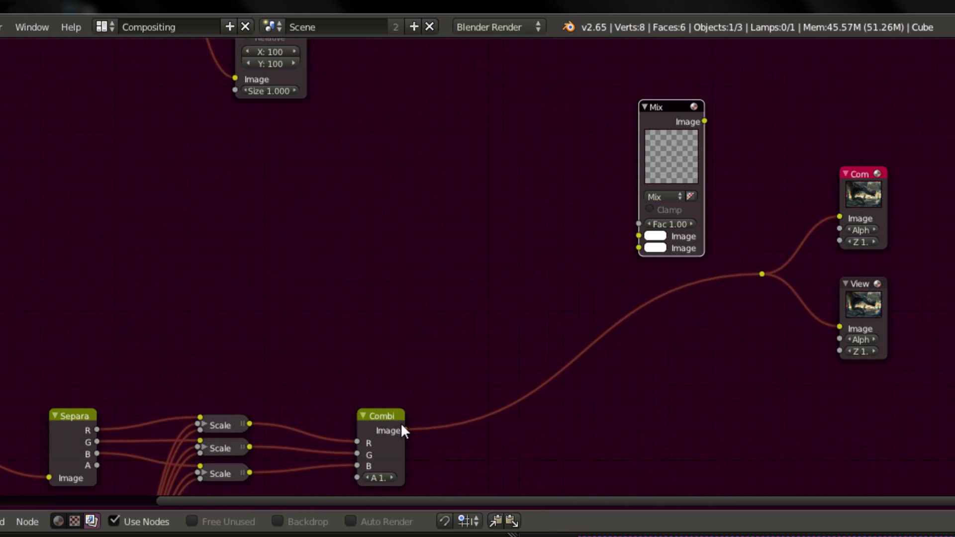
{"action": "left_click_drag", "start_coordinate": [404, 426], "coordinate": [638, 234]}
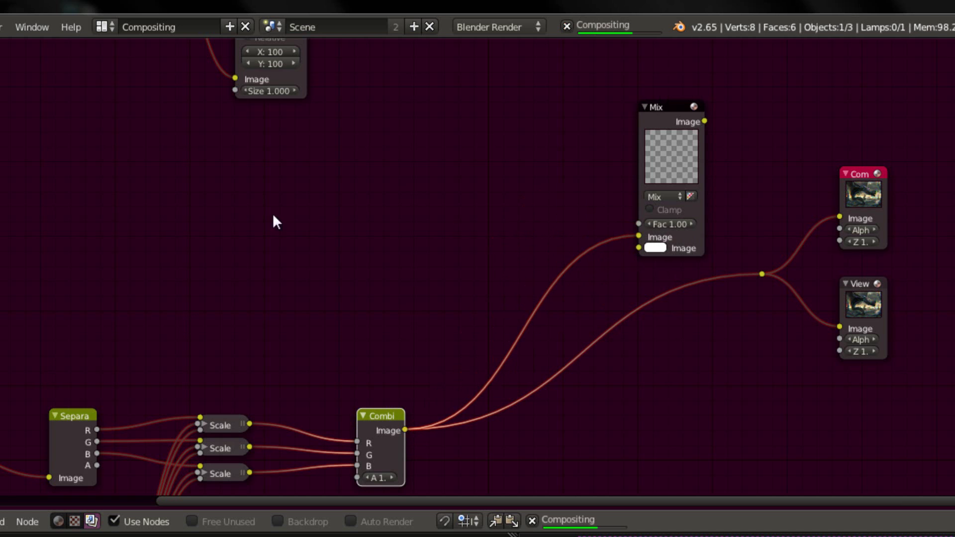
Step: Connect the original Image node's output to the second Image input of the new Mix node
{"action": "middle_click_drag", "start_coordinate": [190, 250], "coordinate": [493, 281]}
{"action": "middle_click_drag", "start_coordinate": [165, 264], "coordinate": [114, 259]}
{"action": "scroll", "coordinate": [128, 260], "scroll_direction": "down", "scroll_amount": 1}
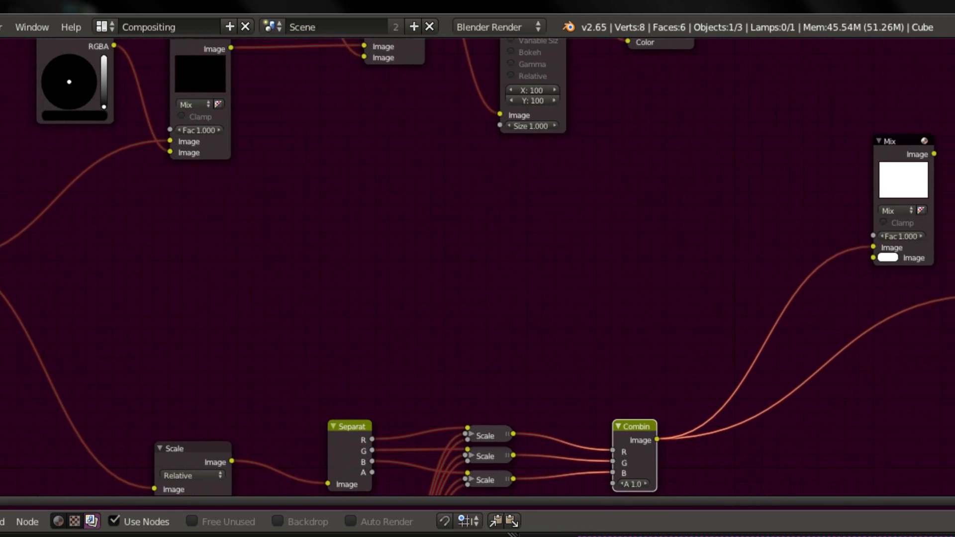
{"action": "left_click_drag", "start_coordinate": [1, 260], "coordinate": [872, 257]}
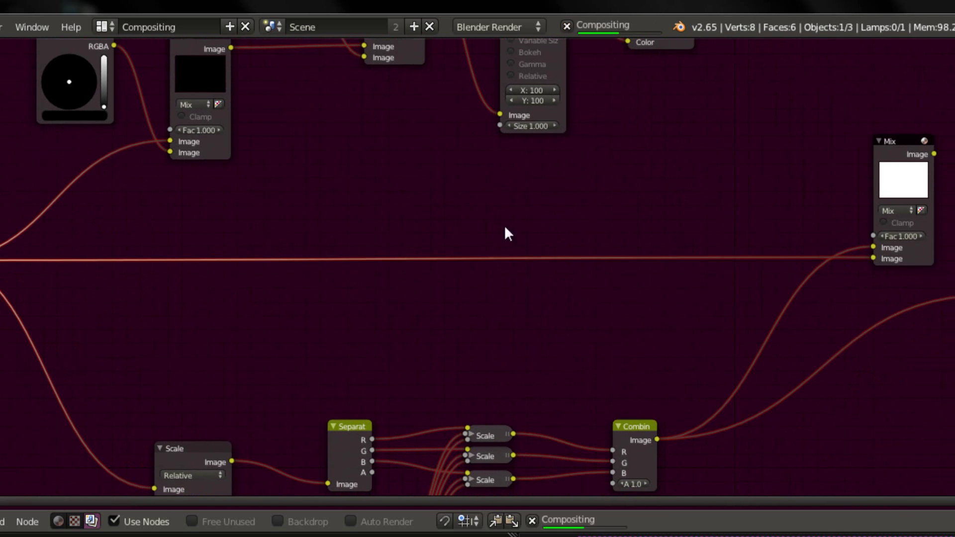
Step: Connect the Mix output to the reroute point feeding Composite and Viewer, and move the reroute and both output nodes farther from the Mix node
{"action": "middle_click_drag", "start_coordinate": [495, 143], "coordinate": [103, 241]}
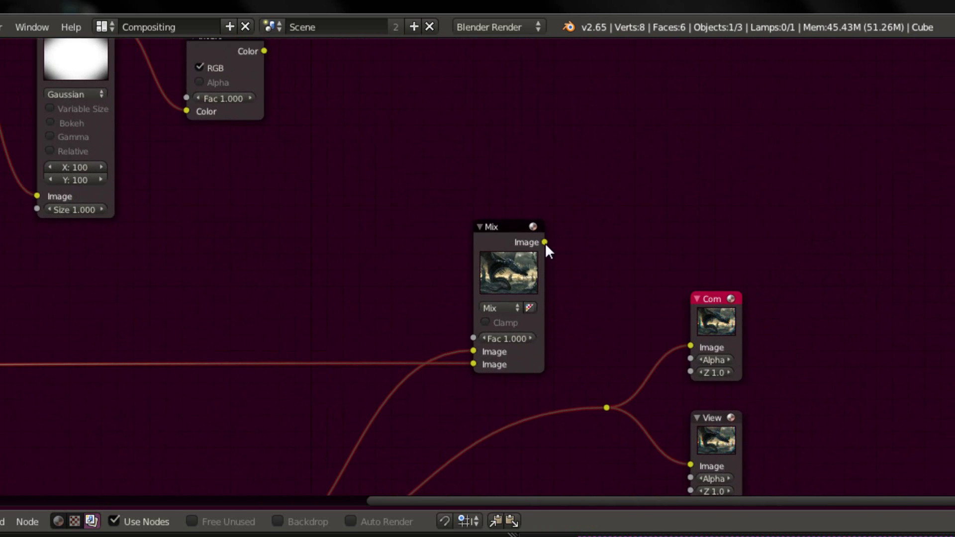
{"action": "left_click_drag", "start_coordinate": [545, 243], "coordinate": [606, 407]}
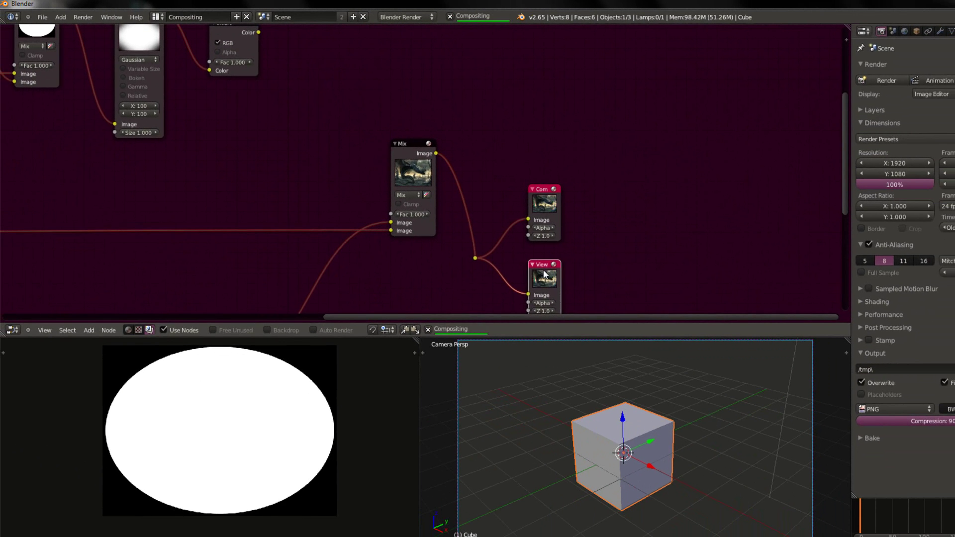
{"action": "middle_click_drag", "start_coordinate": [493, 222], "coordinate": [411, 165]}
{"action": "scroll", "coordinate": [411, 165], "scroll_direction": "down", "scroll_amount": 1}
{"action": "key", "text": "b"}
{"action": "left_click_drag", "start_coordinate": [375, 91], "coordinate": [477, 258]}
{"action": "key", "text": "g"}
{"action": "left_click", "coordinate": [579, 247]}
{"action": "key", "text": "a"}
Step: Examine the mixed image in the viewer preview, both close up and as a whole
{"action": "middle_click_drag", "start_coordinate": [277, 93], "coordinate": [300, 113]}
{"action": "scroll", "coordinate": [298, 368], "scroll_direction": "up", "scroll_amount": 4}
{"action": "middle_click_drag", "start_coordinate": [317, 348], "coordinate": [106, 424]}
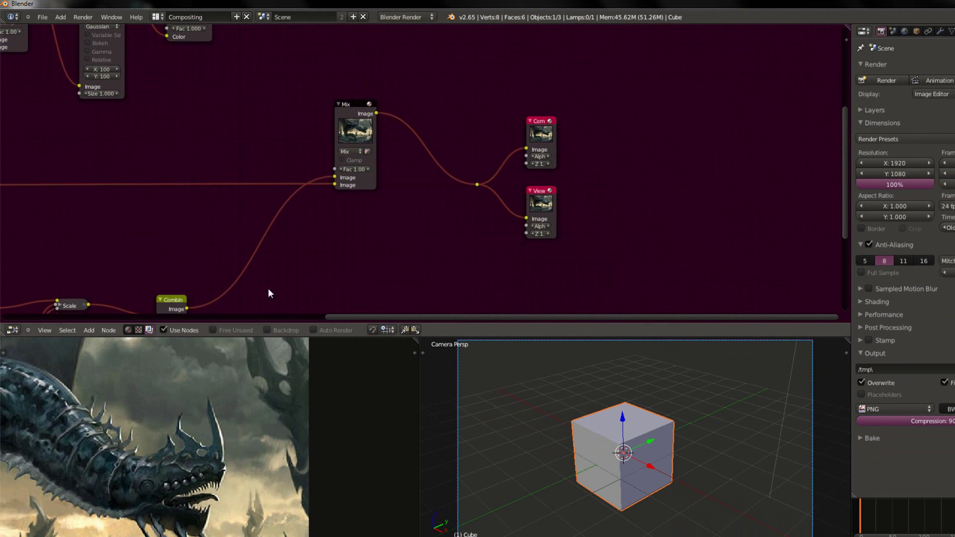
{"action": "scroll", "coordinate": [269, 293], "scroll_direction": "up", "scroll_amount": 5}
{"action": "middle_click_drag", "start_coordinate": [253, 155], "coordinate": [340, 232]}
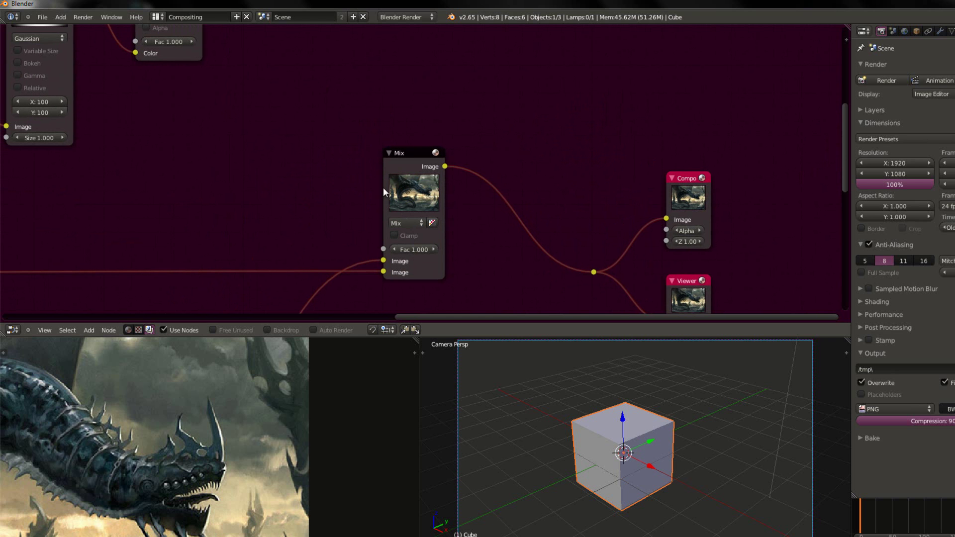
{"action": "scroll", "coordinate": [249, 386], "scroll_direction": "down", "scroll_amount": 4}
{"action": "middle_click_drag", "start_coordinate": [219, 423], "coordinate": [230, 444]}
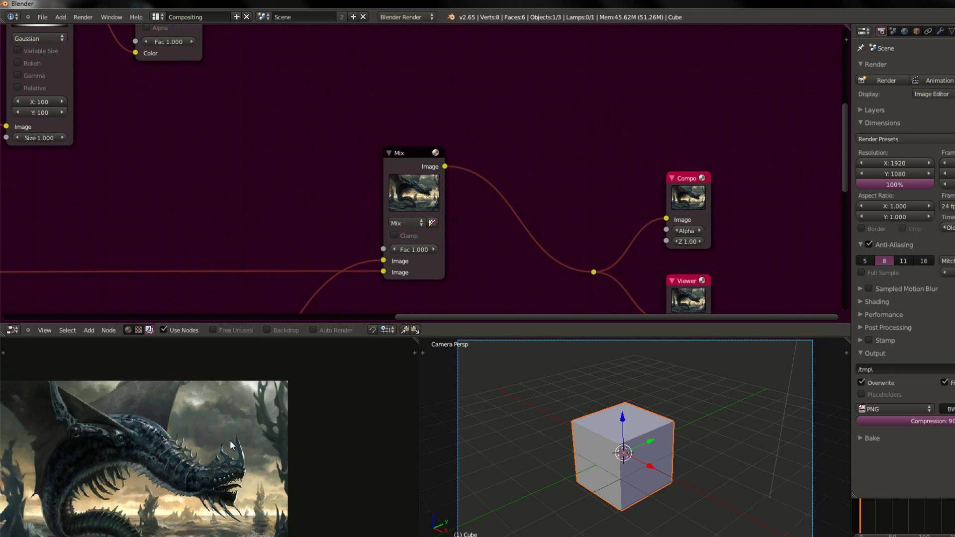
{"action": "scroll", "coordinate": [234, 443], "scroll_direction": "up", "scroll_amount": 2}
Step: Connect the Invert node's Color output to the Fac input of the final Mix node
{"action": "middle_click_drag", "start_coordinate": [223, 92], "coordinate": [312, 134]}
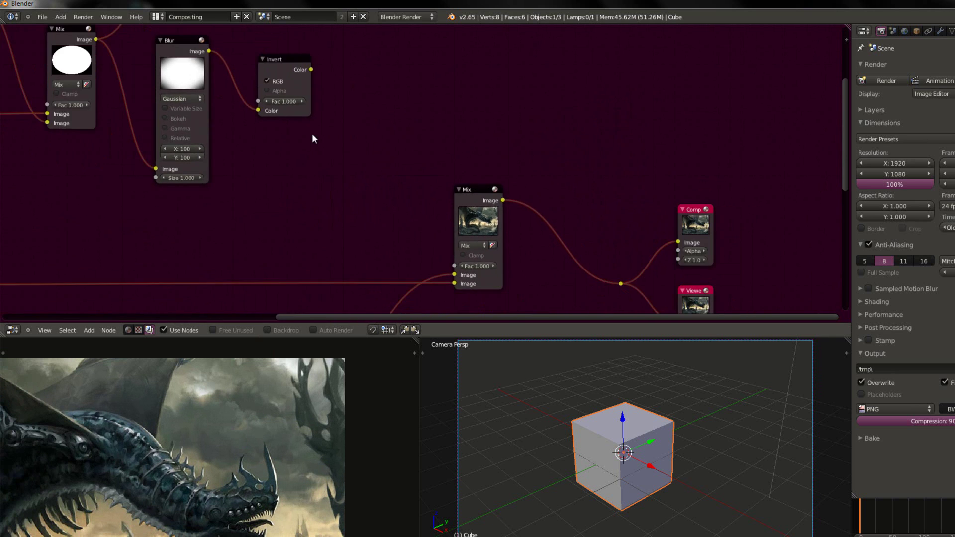
{"action": "scroll", "coordinate": [314, 133], "scroll_direction": "down", "scroll_amount": 2}
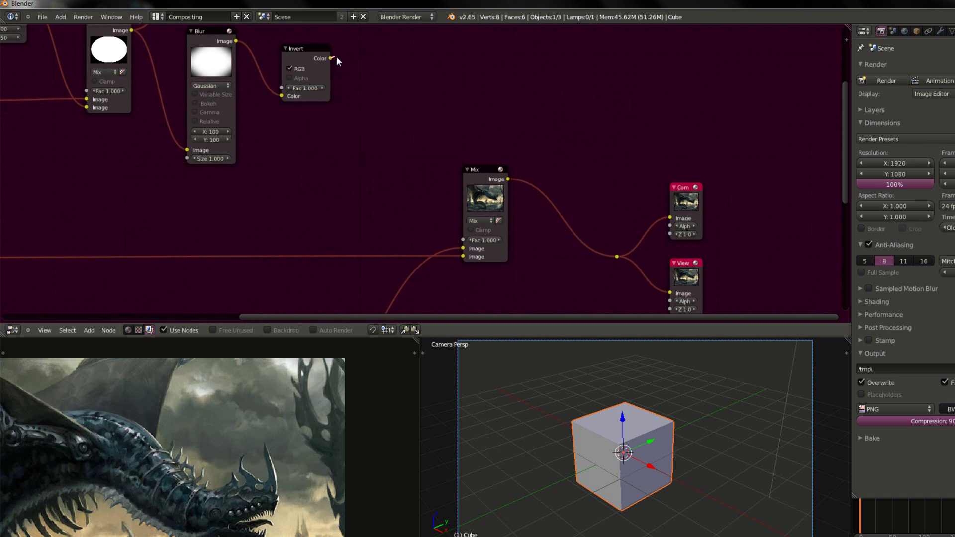
{"action": "left_click_drag", "start_coordinate": [339, 61], "coordinate": [459, 241]}
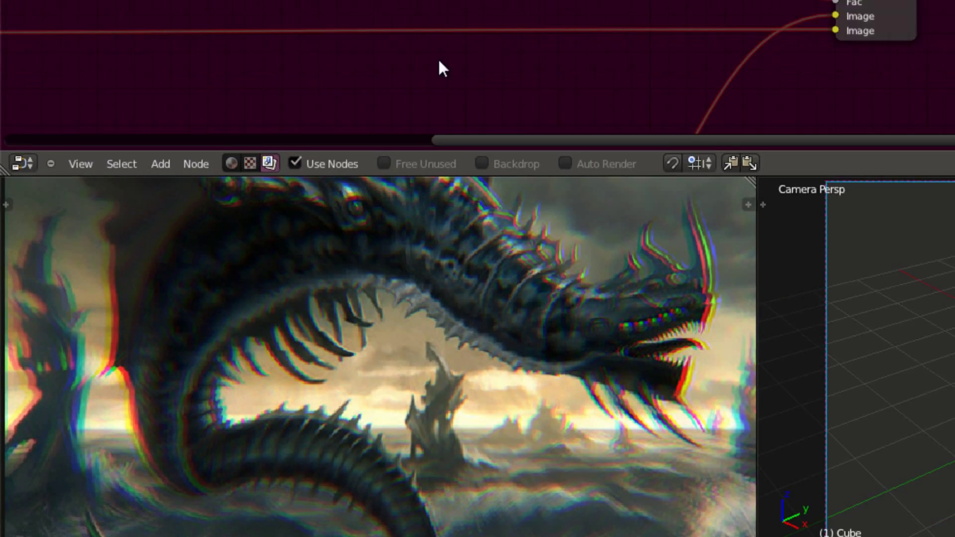
Step: Swap the final Mix node's two Image inputs so the original image is first and the chromatic aberration result second
{"action": "scroll", "coordinate": [402, 166], "scroll_direction": "down", "scroll_amount": 3}
{"action": "middle_click_drag", "start_coordinate": [403, 166], "coordinate": [375, 169]}
{"action": "scroll", "coordinate": [458, 213], "scroll_direction": "up", "scroll_amount": 3}
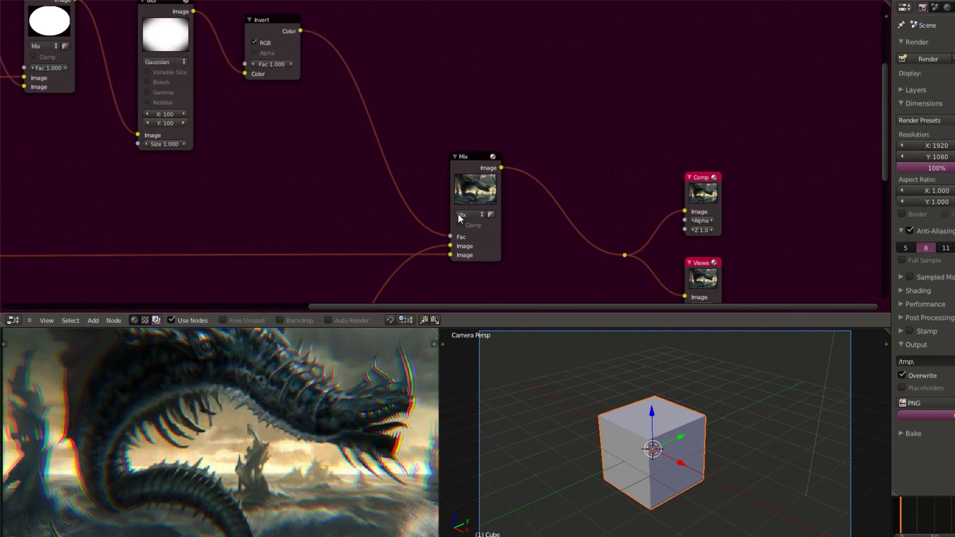
{"action": "scroll", "coordinate": [348, 195], "scroll_direction": "down", "scroll_amount": 2}
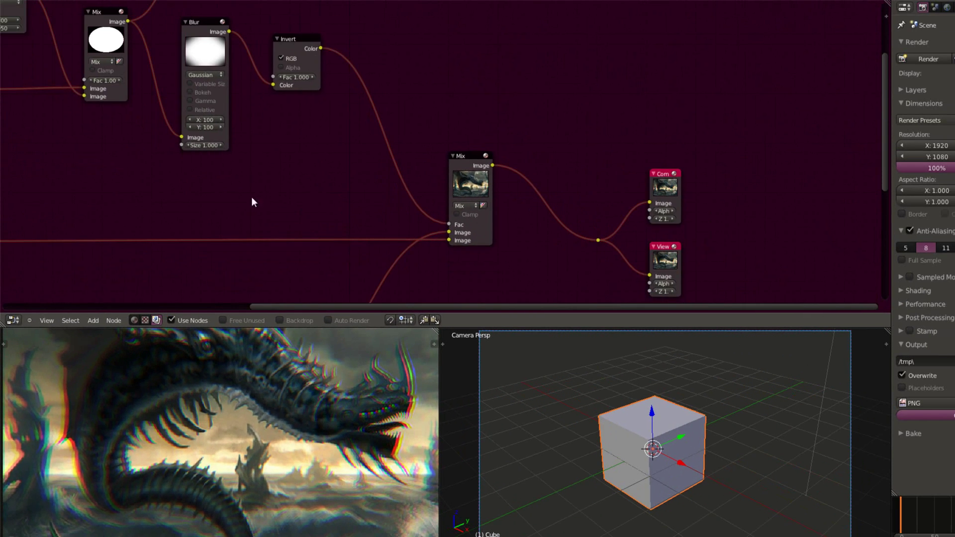
{"action": "scroll", "coordinate": [389, 212], "scroll_direction": "up", "scroll_amount": 2}
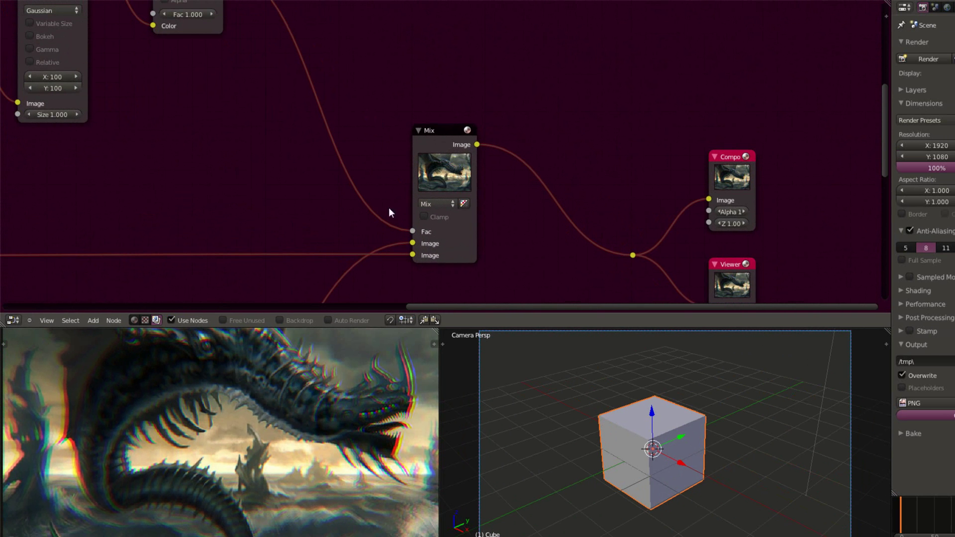
{"action": "left_click_drag", "start_coordinate": [412, 243], "coordinate": [412, 255]}
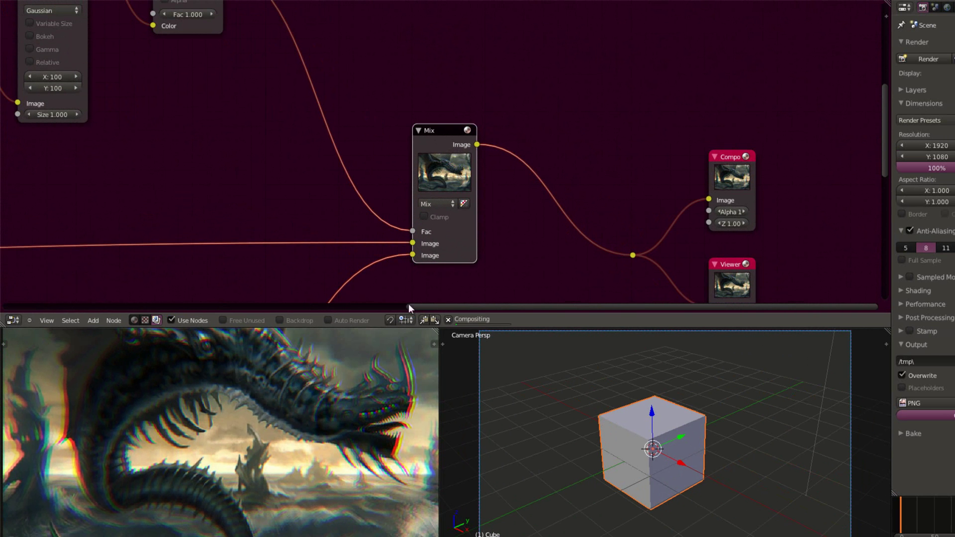
Step: Examine the colour fringing at the previewed image's upper corner and compare it with the area around the dragon's head
{"action": "scroll", "coordinate": [369, 430], "scroll_direction": "up", "scroll_amount": 6}
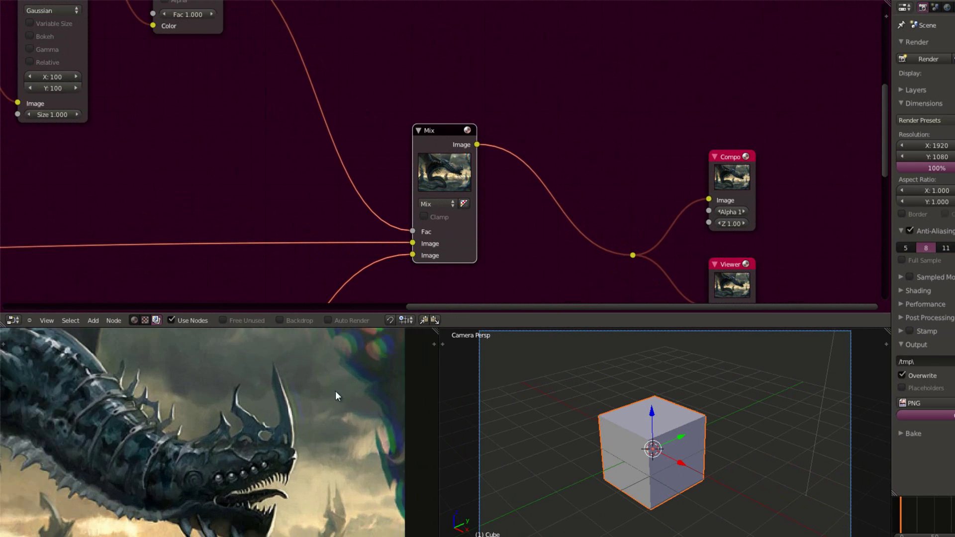
{"action": "scroll", "coordinate": [283, 473], "scroll_direction": "up", "scroll_amount": 2}
{"action": "middle_click_drag", "start_coordinate": [326, 366], "coordinate": [293, 441]}
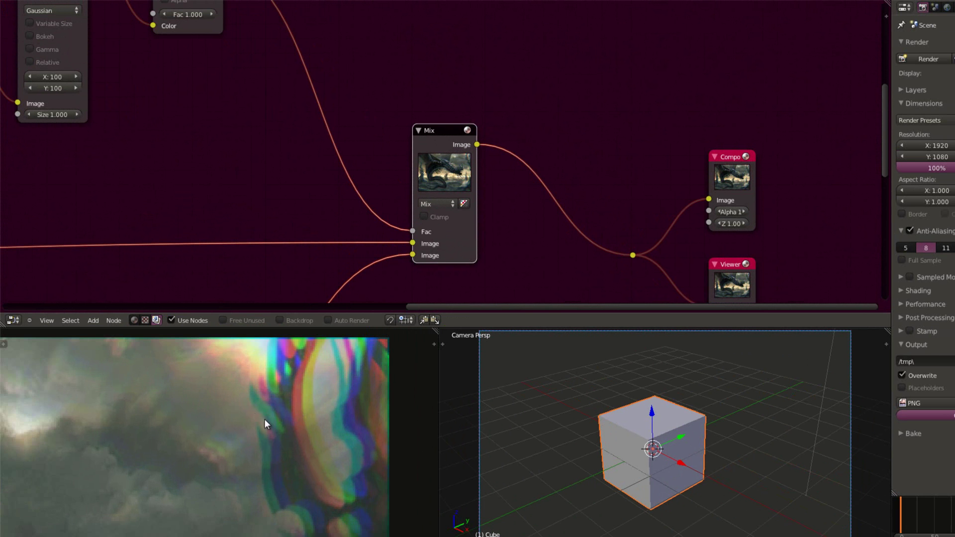
{"action": "scroll", "coordinate": [264, 419], "scroll_direction": "down", "scroll_amount": 7}
{"action": "scroll", "coordinate": [249, 387], "scroll_direction": "up", "scroll_amount": 7}
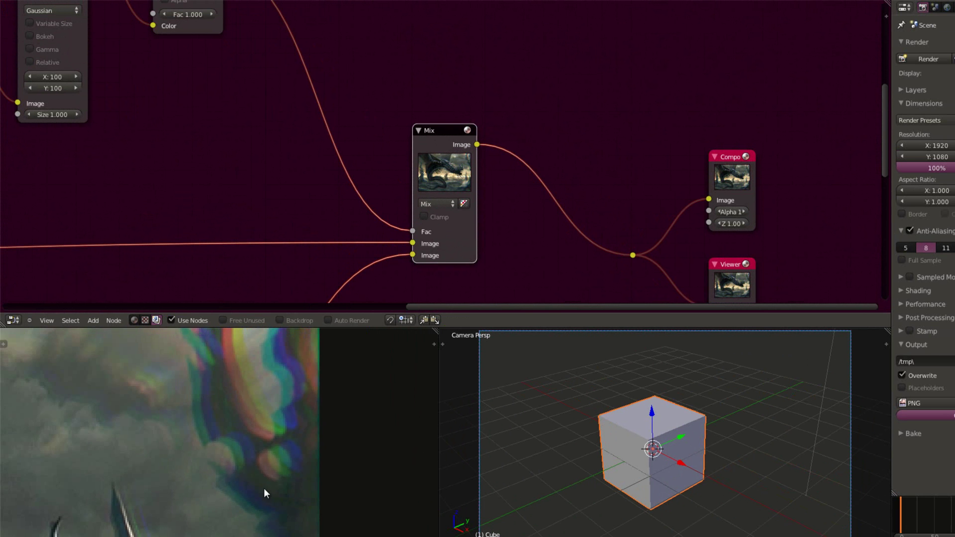
{"action": "scroll", "coordinate": [265, 489], "scroll_direction": "down", "scroll_amount": 1}
{"action": "scroll", "coordinate": [284, 449], "scroll_direction": "down", "scroll_amount": 2}
{"action": "middle_click_drag", "start_coordinate": [239, 418], "coordinate": [367, 413]}
{"action": "scroll", "coordinate": [301, 458], "scroll_direction": "up", "scroll_amount": 2}
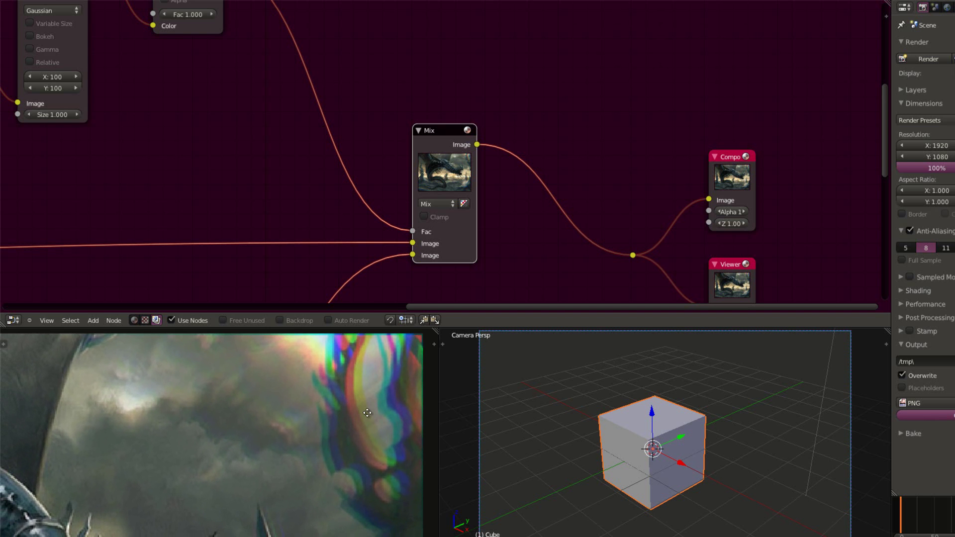
{"action": "middle_click_drag", "start_coordinate": [257, 415], "coordinate": [263, 421]}
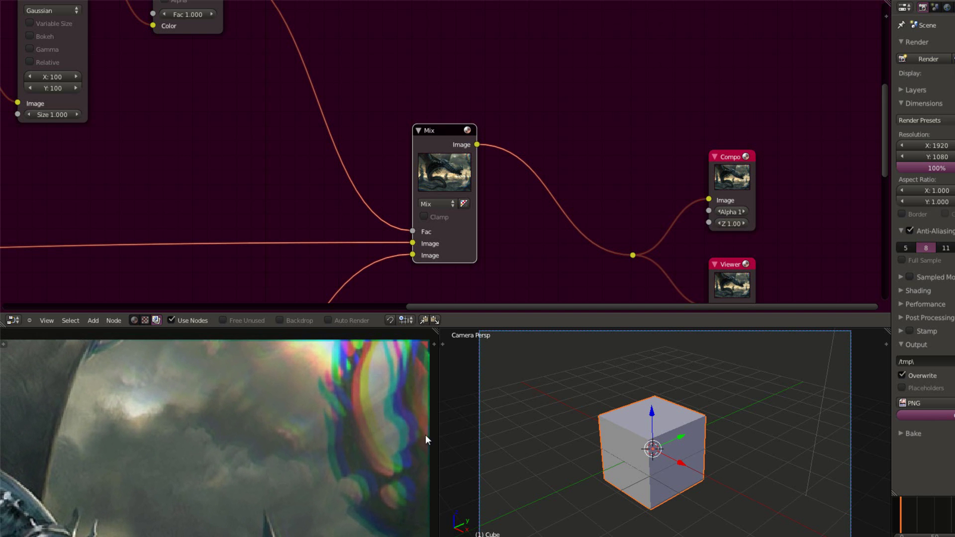
{"action": "scroll", "coordinate": [332, 425], "scroll_direction": "down", "scroll_amount": 2}
{"action": "middle_click_drag", "start_coordinate": [328, 446], "coordinate": [327, 432]}
{"action": "scroll", "coordinate": [265, 388], "scroll_direction": "up", "scroll_amount": 1}
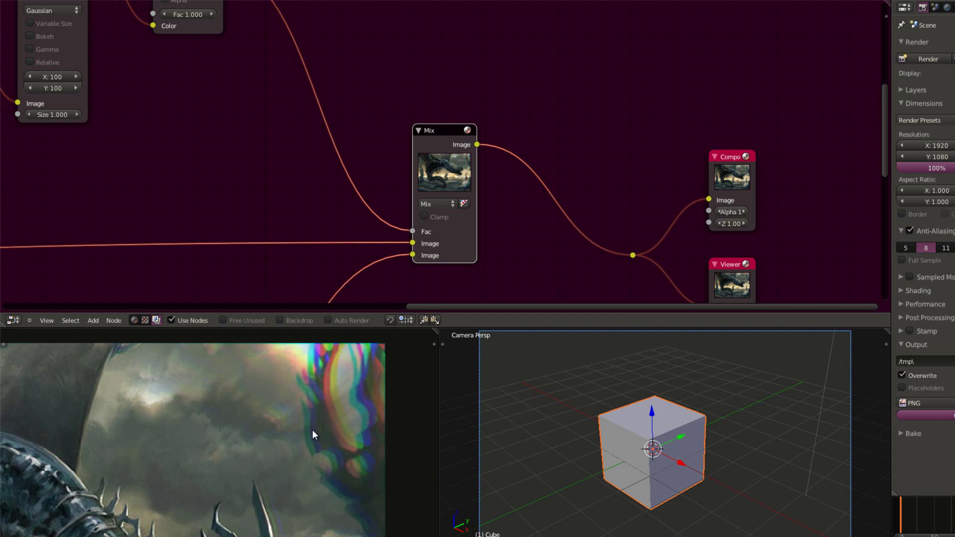
{"action": "scroll", "coordinate": [304, 418], "scroll_direction": "down", "scroll_amount": 3}
{"action": "scroll", "coordinate": [209, 432], "scroll_direction": "up", "scroll_amount": 3}
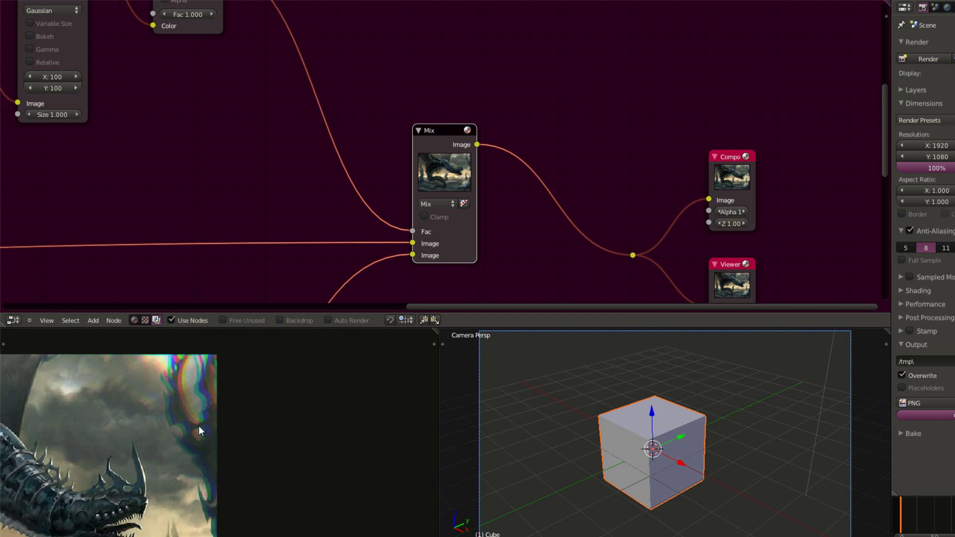
{"action": "middle_click_drag", "start_coordinate": [169, 398], "coordinate": [267, 453]}
{"action": "scroll", "coordinate": [256, 439], "scroll_direction": "up", "scroll_amount": 2}
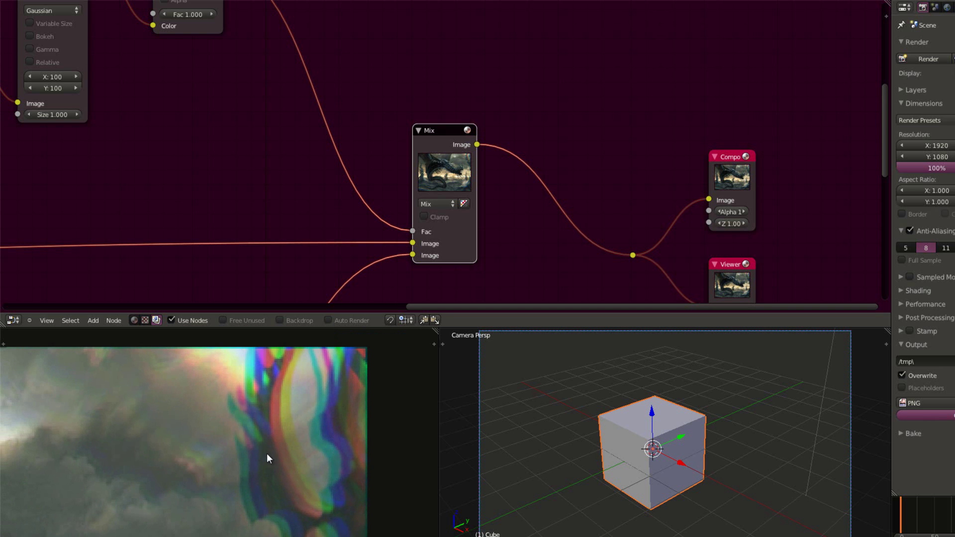
{"action": "scroll", "coordinate": [237, 490], "scroll_direction": "down", "scroll_amount": 1}
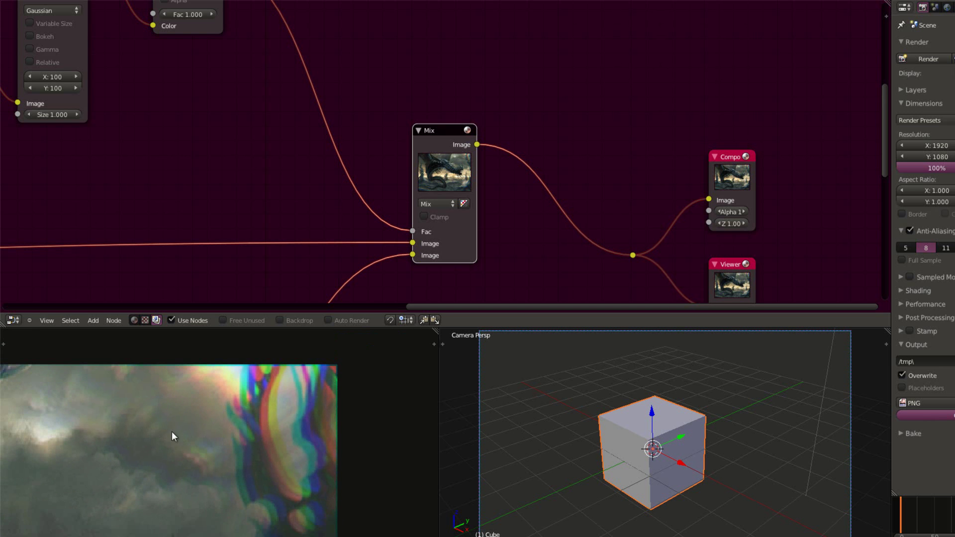
{"action": "scroll", "coordinate": [181, 430], "scroll_direction": "down", "scroll_amount": 4}
{"action": "middle_click_drag", "start_coordinate": [151, 462], "coordinate": [225, 430]}
{"action": "scroll", "coordinate": [238, 173], "scroll_direction": "down", "scroll_amount": 1}
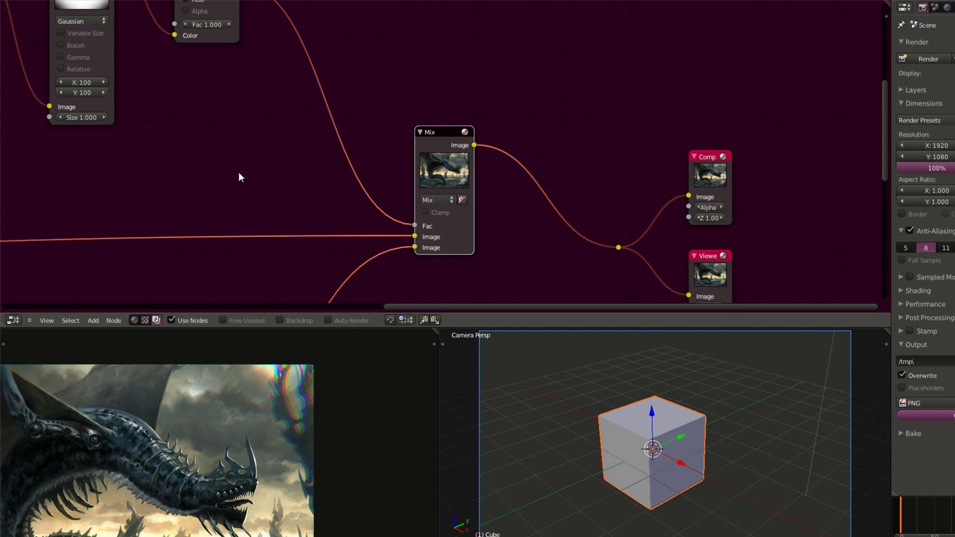
Step: Reconnect the Combine RGBA node's Image output to the final Mix node's second Image input
{"action": "scroll", "coordinate": [238, 172], "scroll_direction": "down", "scroll_amount": 4}
{"action": "middle_click_drag", "start_coordinate": [236, 269], "coordinate": [393, 70]}
{"action": "scroll", "coordinate": [381, 108], "scroll_direction": "down", "scroll_amount": 4}
{"action": "middle_click_drag", "start_coordinate": [337, 164], "coordinate": [416, 117]}
{"action": "scroll", "coordinate": [416, 117], "scroll_direction": "up", "scroll_amount": 5}
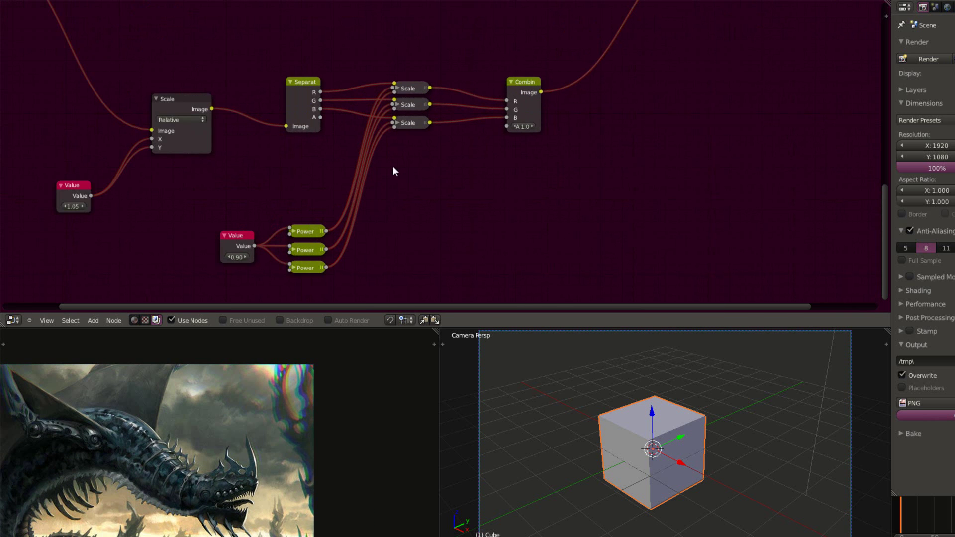
{"action": "middle_click_drag", "start_coordinate": [384, 175], "coordinate": [409, 178]}
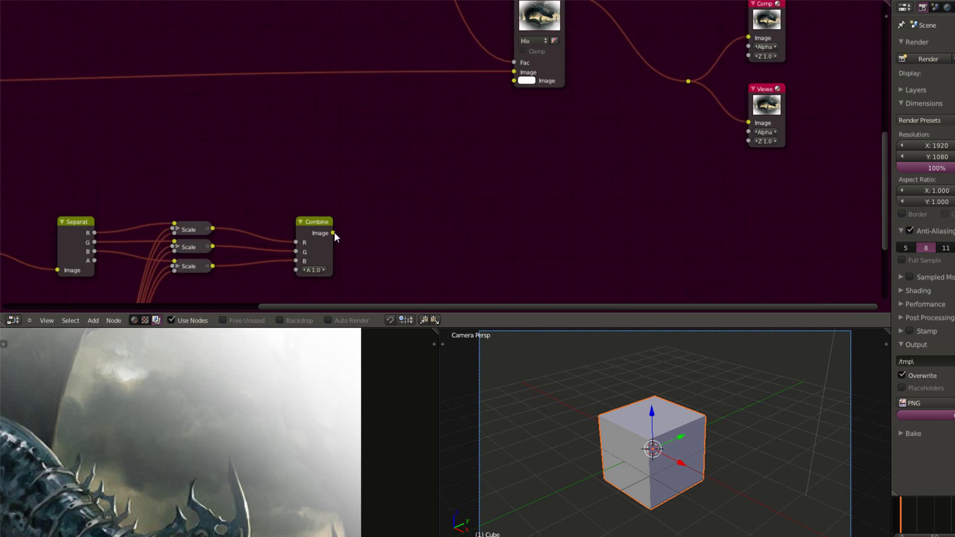
{"action": "left_click_drag", "start_coordinate": [333, 233], "coordinate": [514, 81]}
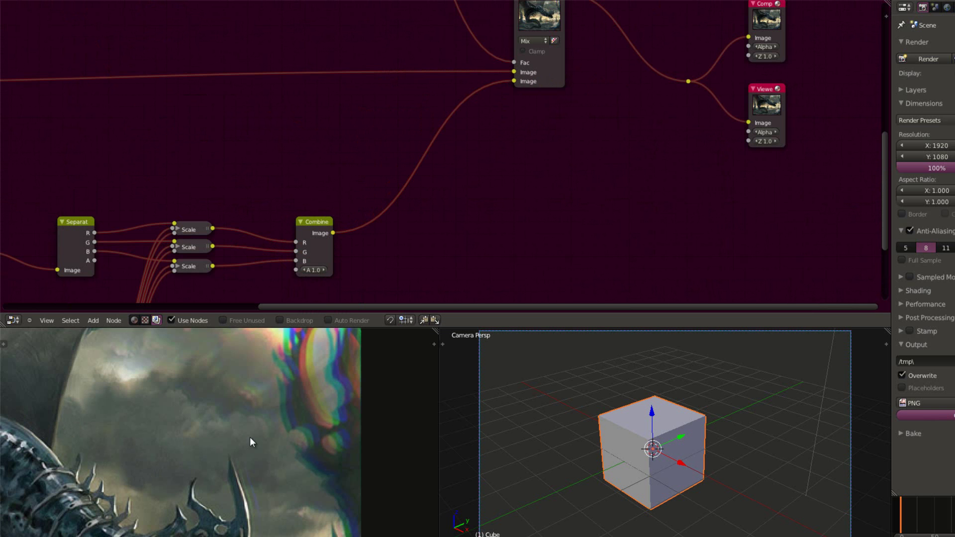
{"action": "scroll", "coordinate": [212, 441], "scroll_direction": "down", "scroll_amount": 4}
{"action": "scroll", "coordinate": [248, 423], "scroll_direction": "up", "scroll_amount": 3}
{"action": "middle_click_drag", "start_coordinate": [319, 398], "coordinate": [206, 431]}
{"action": "scroll", "coordinate": [396, 258], "scroll_direction": "up", "scroll_amount": 2}
{"action": "key", "text": "shift+a"}
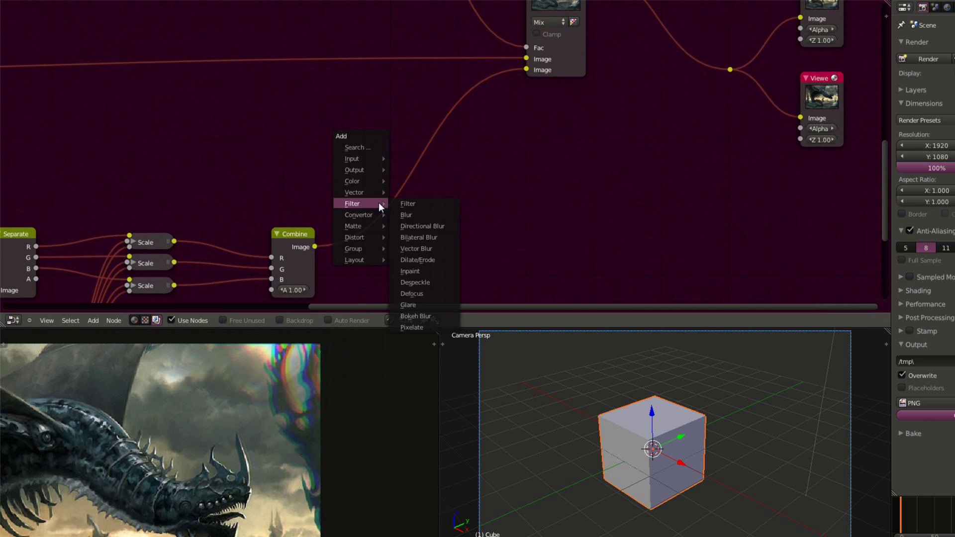
{"action": "mouse_move", "coordinate": [366, 158]}
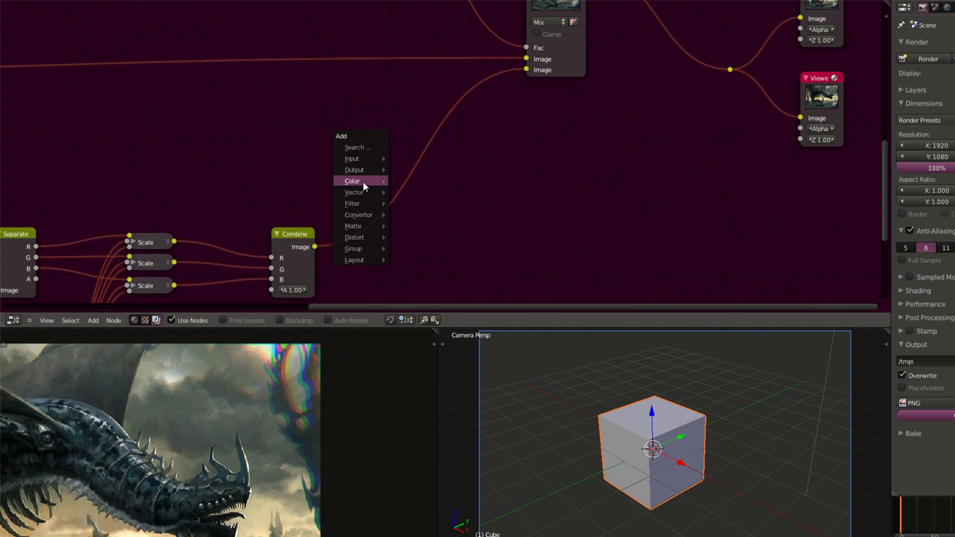
{"action": "mouse_move", "coordinate": [363, 181]}
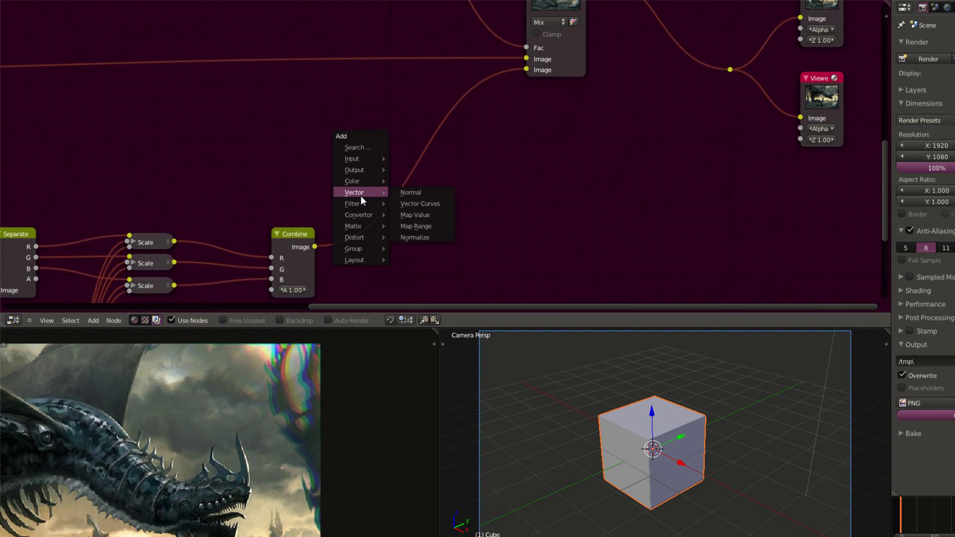
{"action": "mouse_move", "coordinate": [360, 202]}
{"action": "left_click", "coordinate": [409, 222]}
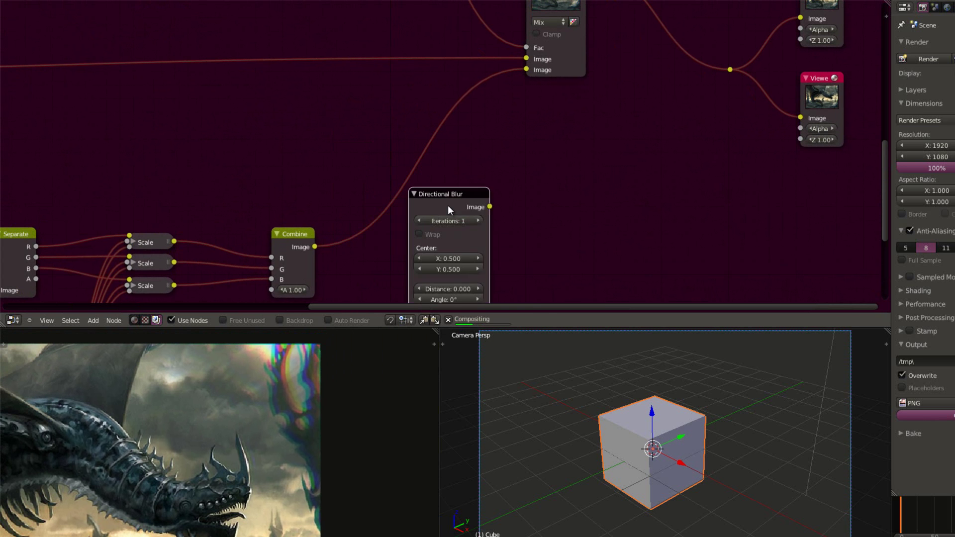
{"action": "key", "text": "x"}
Step: Add a Blur node and insert it into the connection between the Combine RGBA and final Mix nodes
{"action": "key", "text": "shift+a"}
{"action": "left_click", "coordinate": [465, 207]}
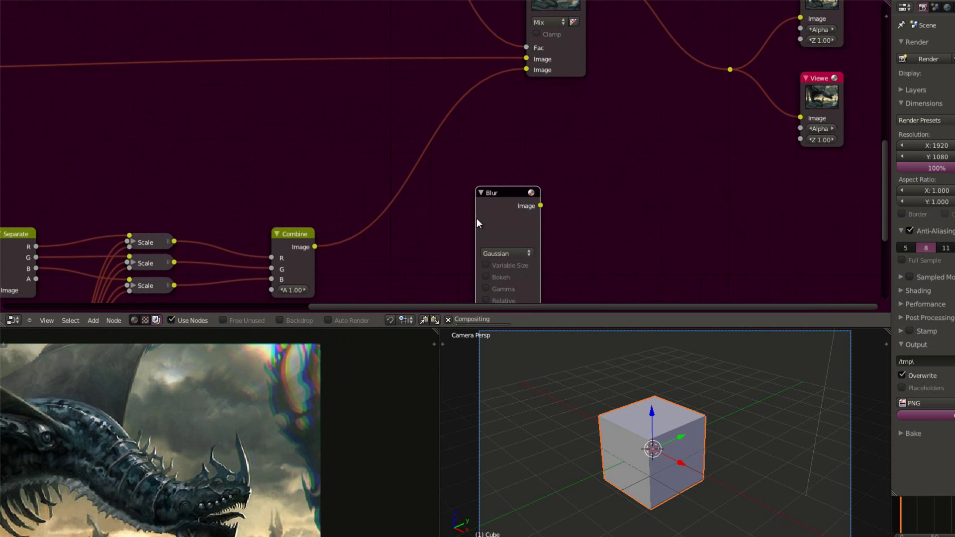
{"action": "left_click", "coordinate": [509, 163]}
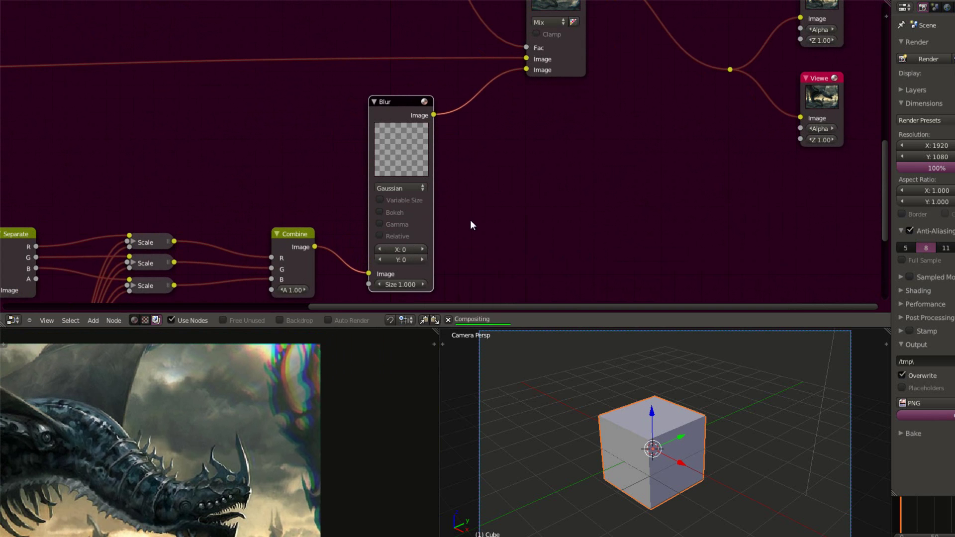
Step: Set the new Blur node's X and Y size to 50
{"action": "scroll", "coordinate": [315, 398], "scroll_direction": "up", "scroll_amount": 2}
{"action": "middle_click_drag", "start_coordinate": [317, 390], "coordinate": [279, 451]}
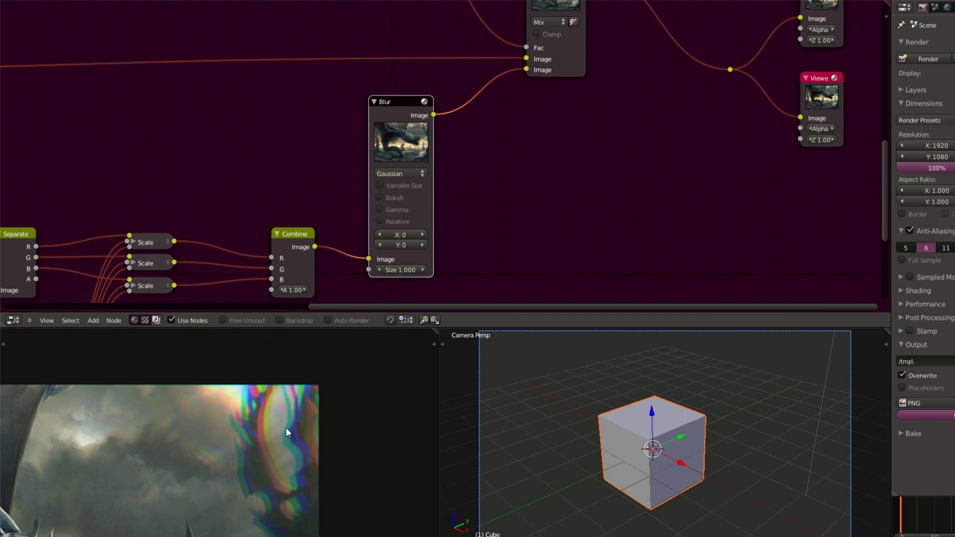
{"action": "type", "text": "50"}
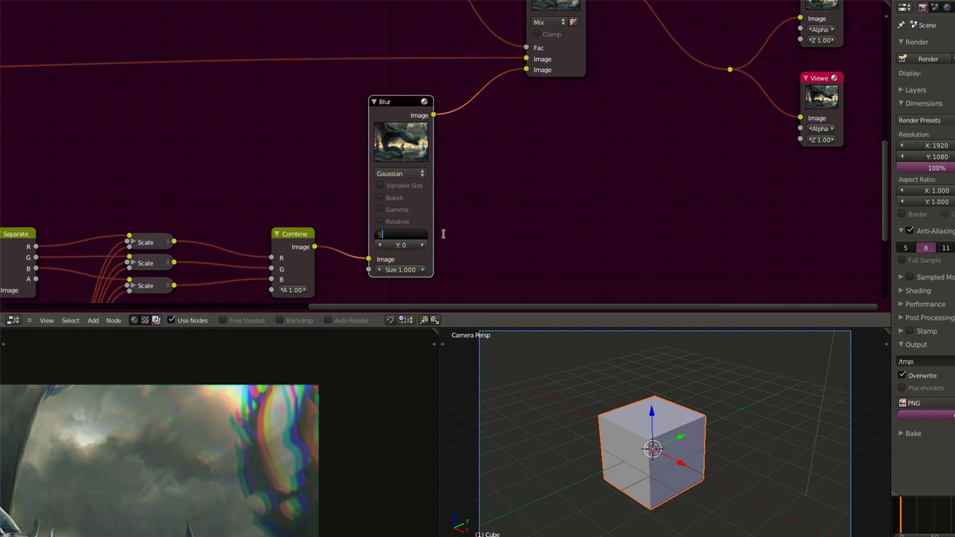
{"action": "key", "text": "Return"}
{"action": "left_click", "coordinate": [405, 246]}
{"action": "type", "text": "50"}
{"action": "key", "text": "Return"}
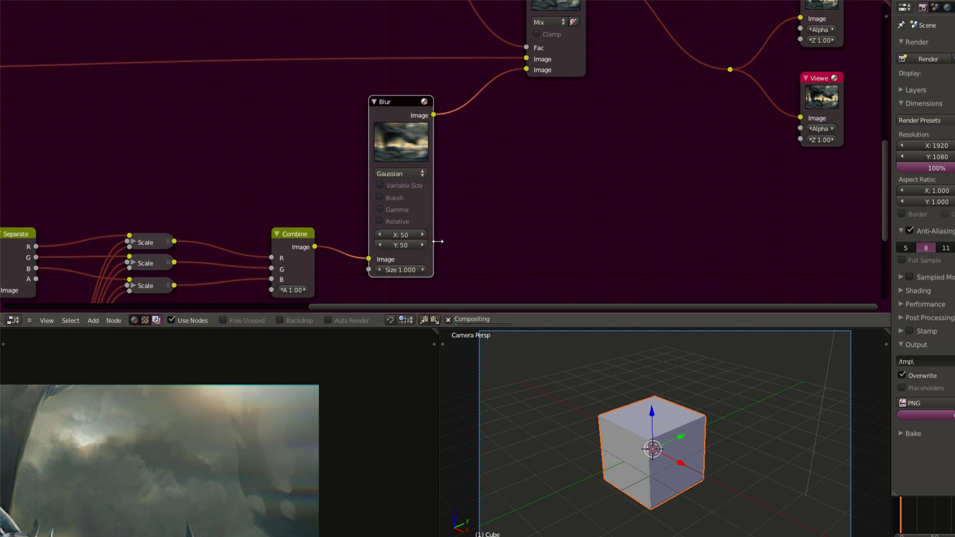
Step: Reduce the Blur node to X 10, trying Y at 20 and then at 10
{"action": "left_click", "coordinate": [404, 234]}
{"action": "type", "text": "10"}
{"action": "key", "text": "Return"}
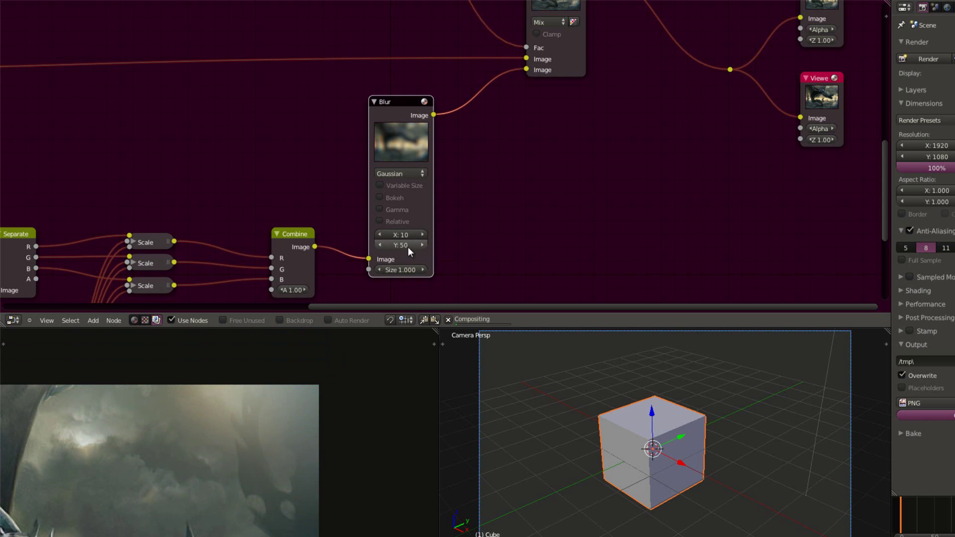
{"action": "left_click", "coordinate": [404, 245]}
{"action": "type", "text": "20"}
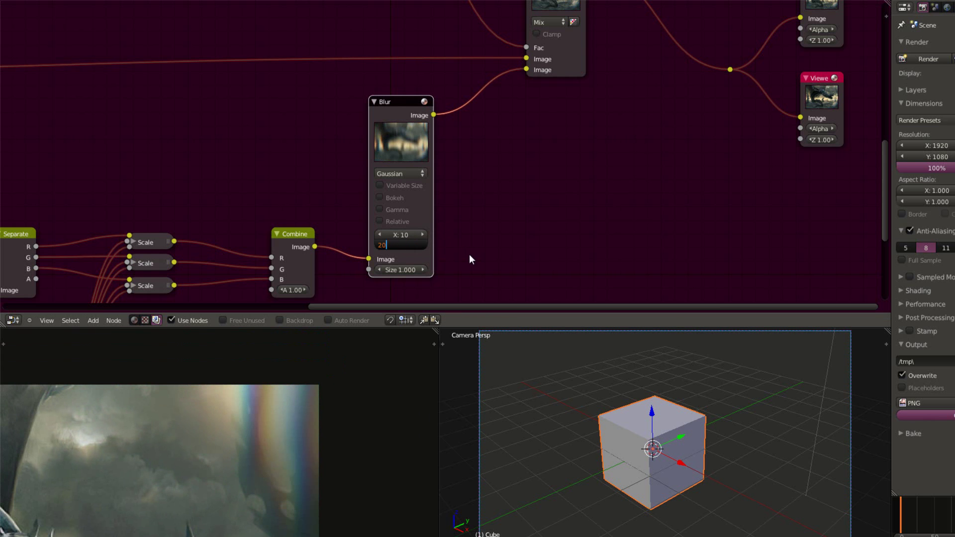
{"action": "key", "text": "Return"}
{"action": "type", "text": "10"}
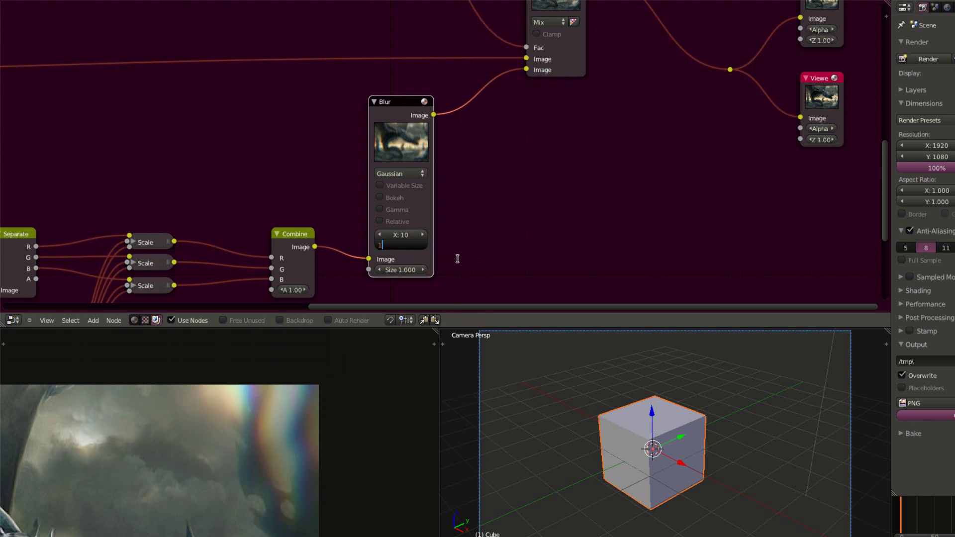
{"action": "key", "text": "Return"}
Step: Set the Blur node's X and Y size to 3
{"action": "left_click", "coordinate": [414, 235]}
{"action": "type", "text": "3"}
{"action": "key", "text": "Return"}
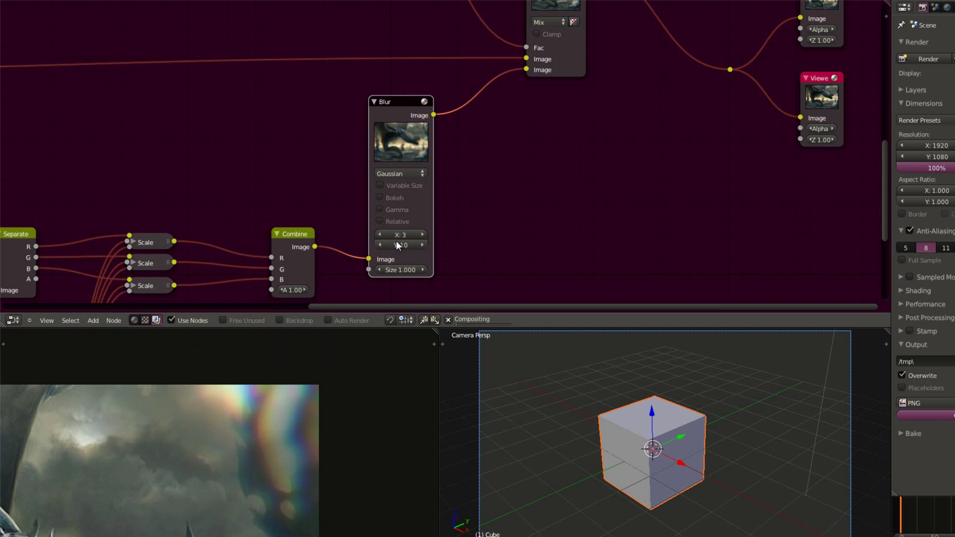
{"action": "left_click", "coordinate": [396, 244]}
{"action": "type", "text": "3"}
{"action": "key", "text": "Return"}
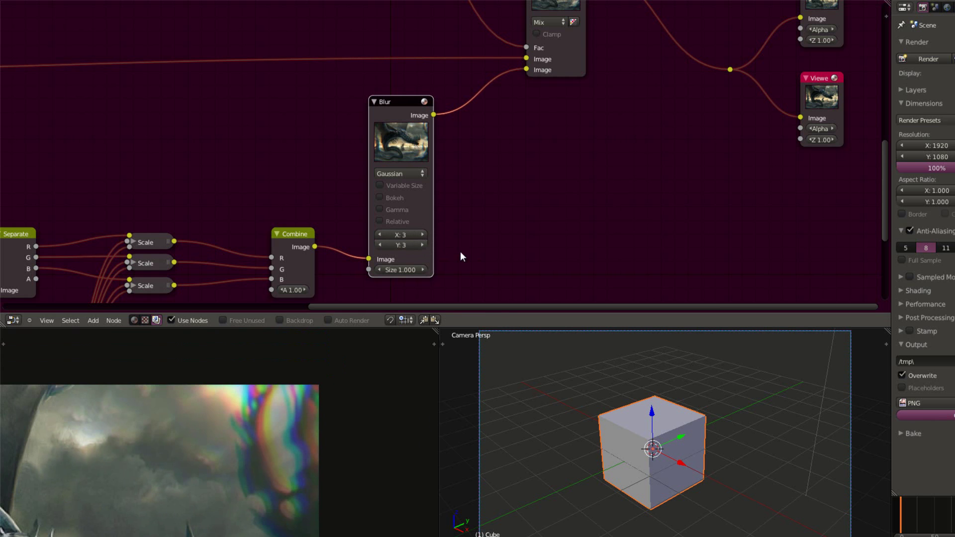
Step: Check the blurred fringing up close and set the Blur node's X and Y size to 5
{"action": "scroll", "coordinate": [328, 437], "scroll_direction": "up", "scroll_amount": 4}
{"action": "scroll", "coordinate": [317, 438], "scroll_direction": "down", "scroll_amount": 1}
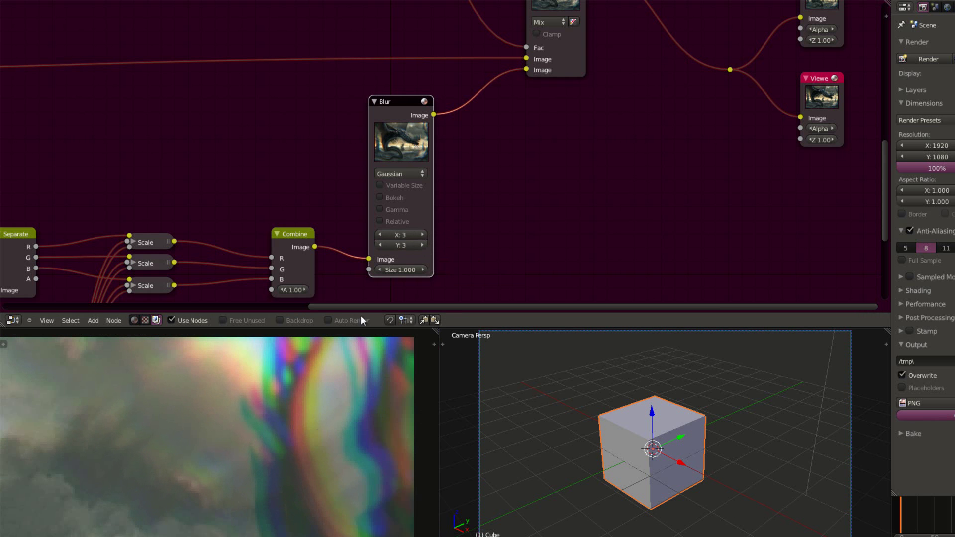
{"action": "left_click_drag", "start_coordinate": [401, 237], "coordinate": [462, 254]}
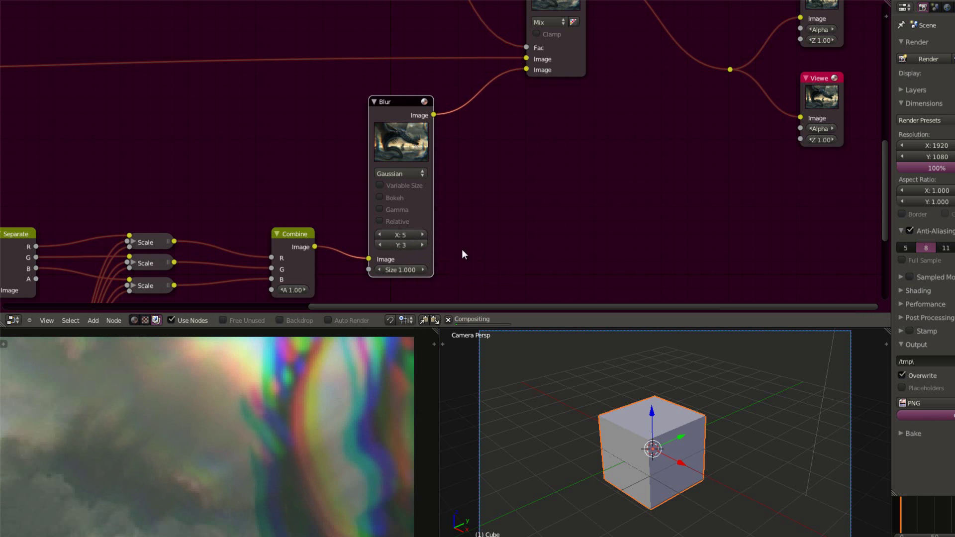
{"action": "left_click", "coordinate": [400, 244]}
{"action": "type", "text": "5"}
{"action": "key", "text": "Return"}
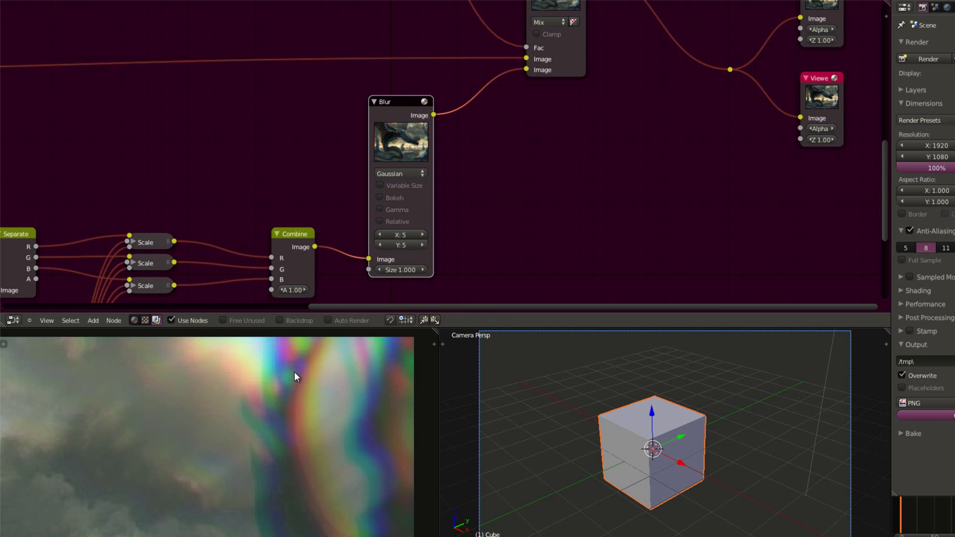
Step: Examine the softened colour fringing across the whole previewed image and around its upper corner
{"action": "scroll", "coordinate": [294, 372], "scroll_direction": "down", "scroll_amount": 4}
{"action": "middle_click_drag", "start_coordinate": [201, 455], "coordinate": [261, 392]}
{"action": "scroll", "coordinate": [169, 410], "scroll_direction": "down", "scroll_amount": 2}
{"action": "scroll", "coordinate": [169, 410], "scroll_direction": "down", "scroll_amount": 1}
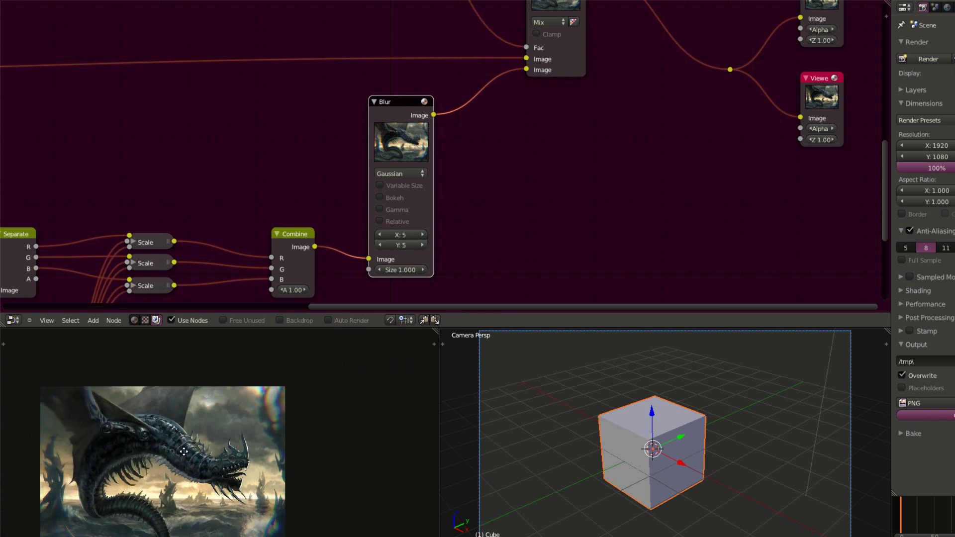
{"action": "middle_click_drag", "start_coordinate": [167, 469], "coordinate": [206, 432]}
{"action": "scroll", "coordinate": [217, 457], "scroll_direction": "down", "scroll_amount": 1}
{"action": "scroll", "coordinate": [199, 469], "scroll_direction": "up", "scroll_amount": 4}
{"action": "middle_click_drag", "start_coordinate": [120, 465], "coordinate": [221, 428]}
{"action": "scroll", "coordinate": [235, 419], "scroll_direction": "down", "scroll_amount": 3}
{"action": "scroll", "coordinate": [312, 371], "scroll_direction": "up", "scroll_amount": 2}
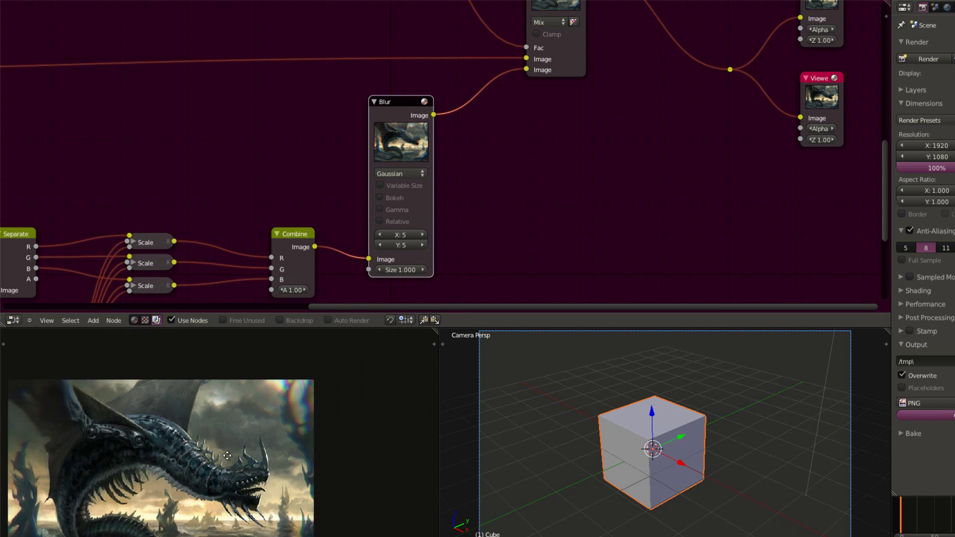
{"action": "scroll", "coordinate": [254, 449], "scroll_direction": "up", "scroll_amount": 3}
Step: Add a Scale node in the space between the Invert node and the final Mix node
{"action": "middle_click_drag", "start_coordinate": [254, 52], "coordinate": [300, 241]}
{"action": "scroll", "coordinate": [301, 235], "scroll_direction": "down", "scroll_amount": 1}
{"action": "middle_click_drag", "start_coordinate": [254, 116], "coordinate": [416, 257]}
{"action": "scroll", "coordinate": [368, 233], "scroll_direction": "down", "scroll_amount": 2}
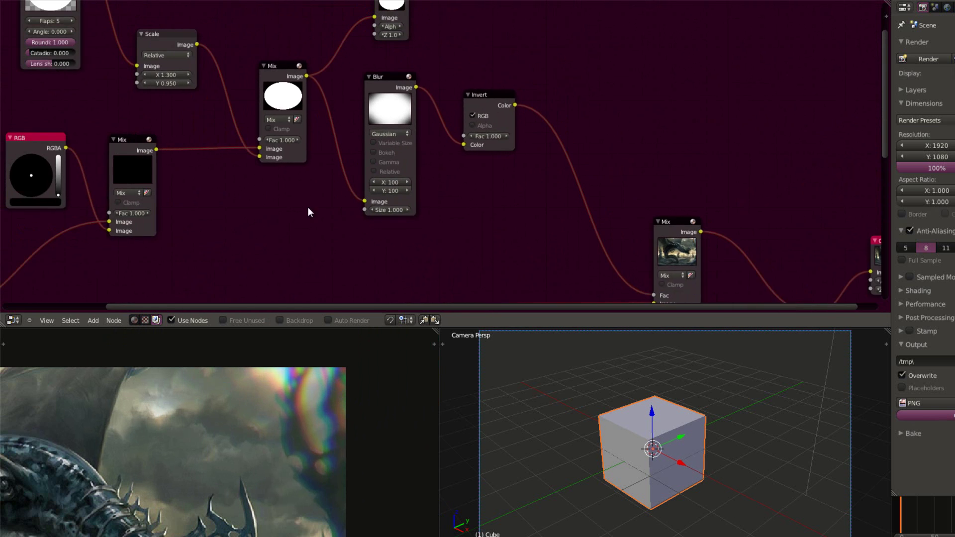
{"action": "middle_click_drag", "start_coordinate": [312, 210], "coordinate": [192, 157]}
{"action": "scroll", "coordinate": [348, 215], "scroll_direction": "up", "scroll_amount": 1}
{"action": "scroll", "coordinate": [336, 206], "scroll_direction": "down", "scroll_amount": 1}
{"action": "key", "text": "shift+a"}
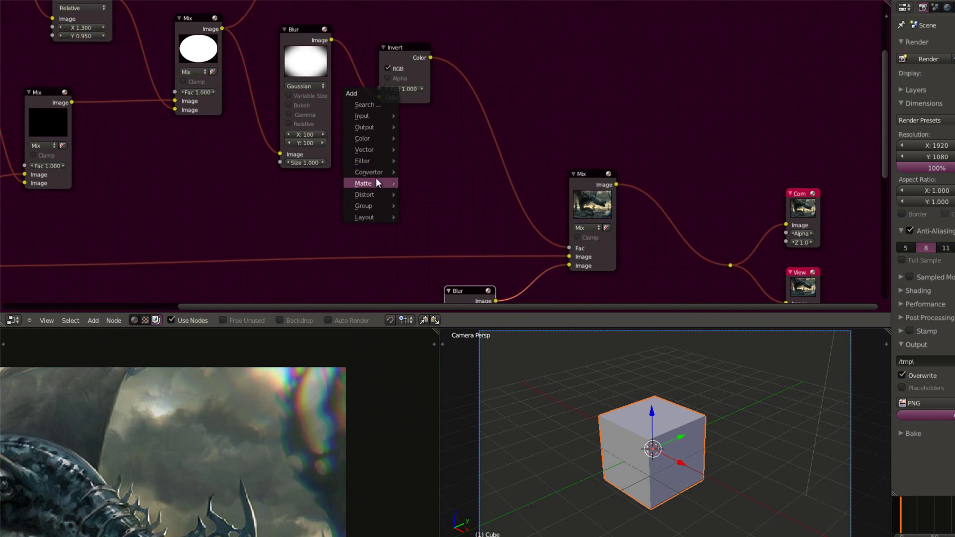
{"action": "mouse_move", "coordinate": [373, 192]}
{"action": "left_click", "coordinate": [436, 216]}
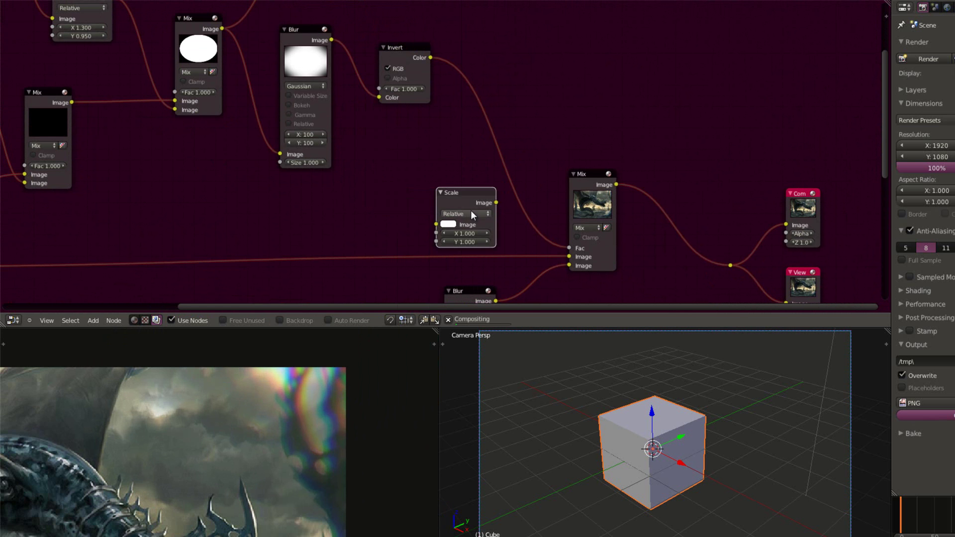
{"action": "left_click", "coordinate": [470, 210]}
Step: Insert the new Scale node into the connection from the Invert node to the final Mix node's Fac input
{"action": "key", "text": "g"}
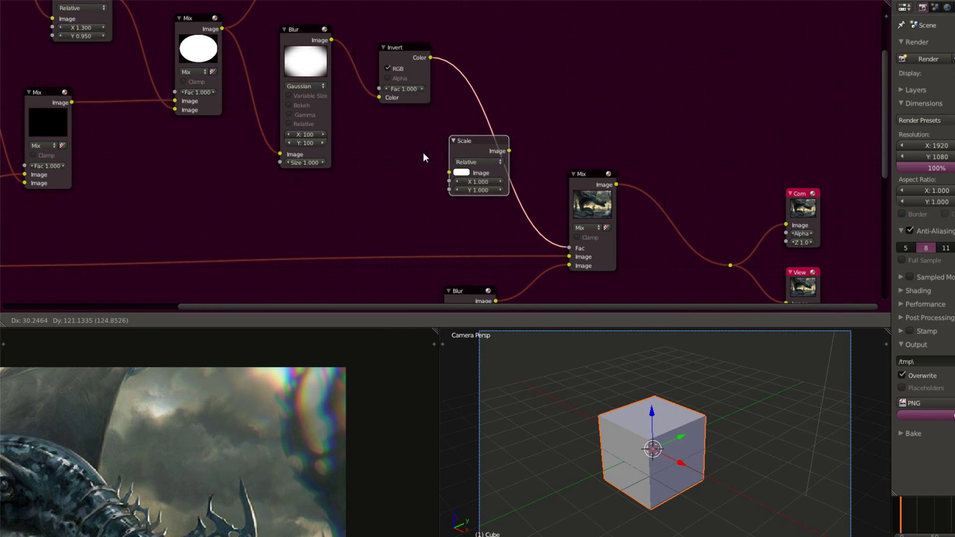
{"action": "left_click", "coordinate": [396, 169]}
{"action": "middle_click_drag", "start_coordinate": [387, 164], "coordinate": [381, 184]}
{"action": "key", "text": "g"}
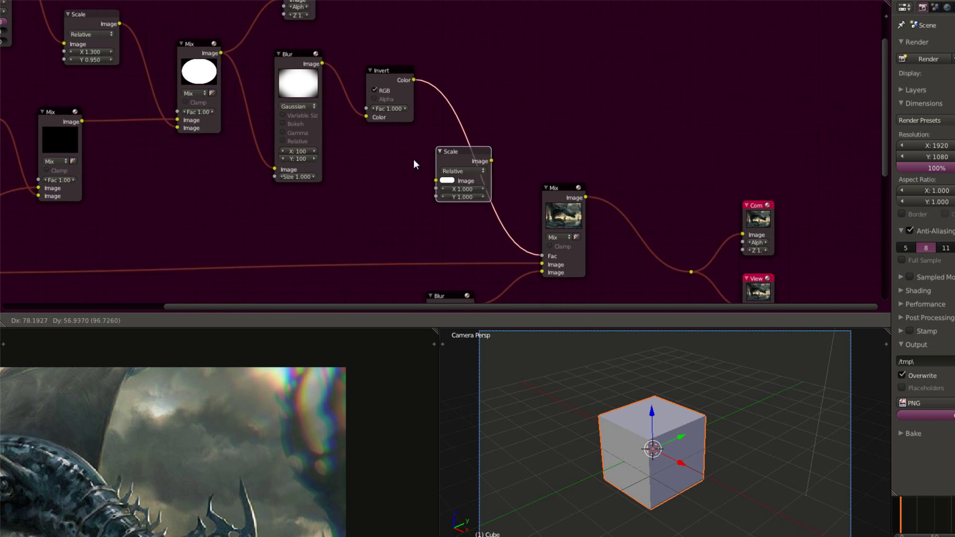
{"action": "left_click", "coordinate": [414, 159]}
Step: Duplicate the 1.050 Value node beside the mask's new Scale node and connect it to that node's X and Y inputs
{"action": "scroll", "coordinate": [406, 186], "scroll_direction": "up", "scroll_amount": 1}
{"action": "scroll", "coordinate": [407, 199], "scroll_direction": "down", "scroll_amount": 10}
{"action": "middle_click_drag", "start_coordinate": [255, 177], "coordinate": [302, 64]}
{"action": "key", "text": "shift+d"}
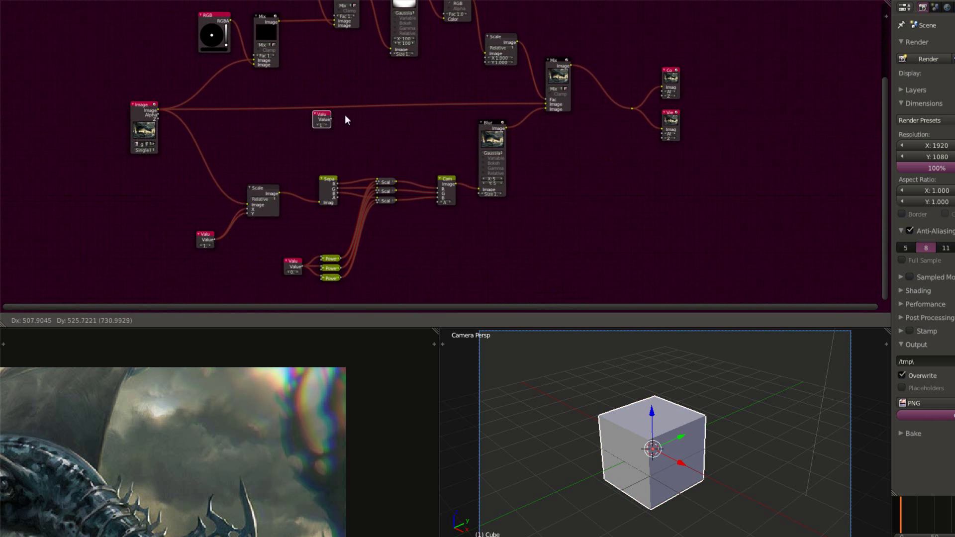
{"action": "left_click", "coordinate": [468, 67]}
{"action": "scroll", "coordinate": [467, 67], "scroll_direction": "up", "scroll_amount": 4}
{"action": "middle_click_drag", "start_coordinate": [502, 41], "coordinate": [477, 184]}
{"action": "scroll", "coordinate": [476, 187], "scroll_direction": "up", "scroll_amount": 9}
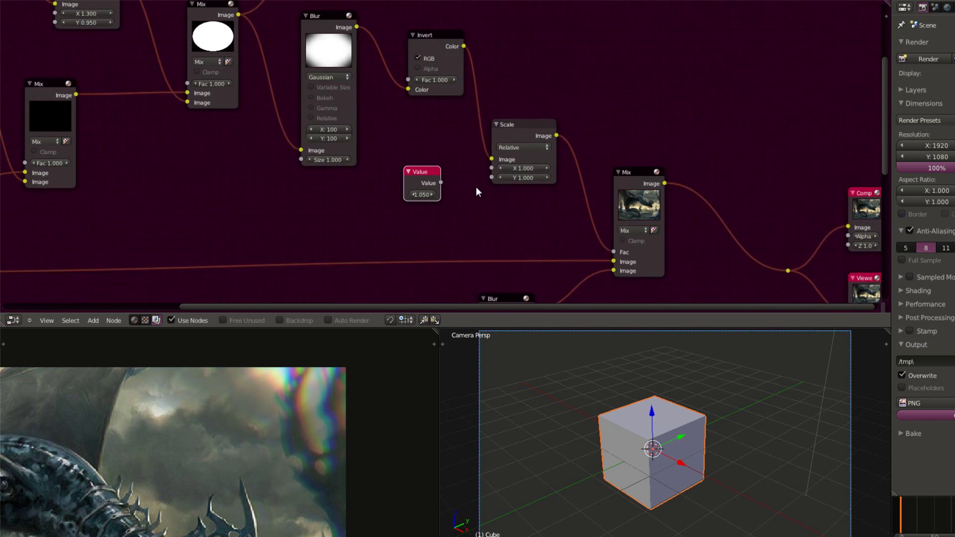
{"action": "left_click_drag", "start_coordinate": [491, 171], "coordinate": [504, 172]}
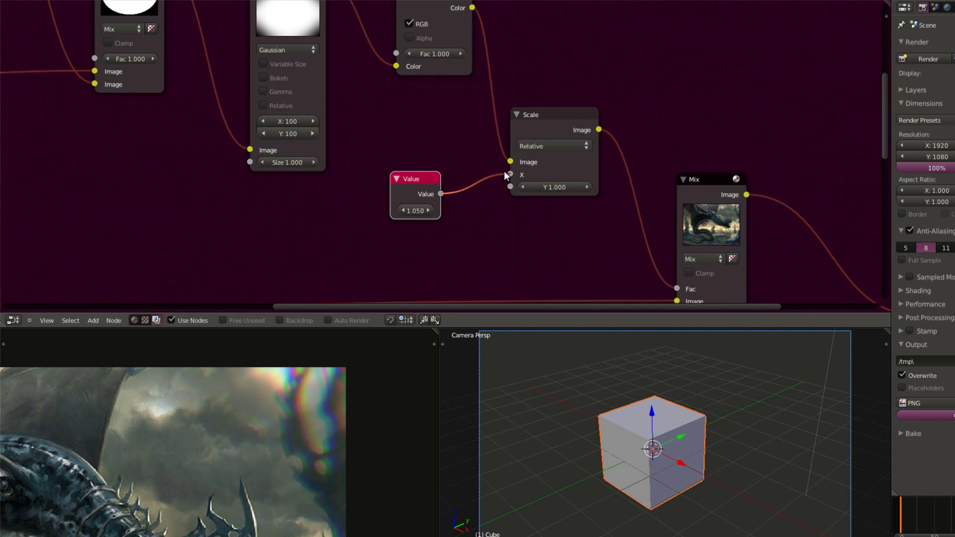
{"action": "left_click_drag", "start_coordinate": [441, 195], "coordinate": [505, 187]}
Step: Try larger mask scales in the duplicated Value node, first about 45 and then 2
{"action": "mouse_move", "coordinate": [416, 216]}
{"action": "left_mouse_down"}
{"action": "mouse_move", "coordinate": [398, 211]}
{"action": "mouse_move", "coordinate": [405, 207]}
{"action": "left_mouse_up"}
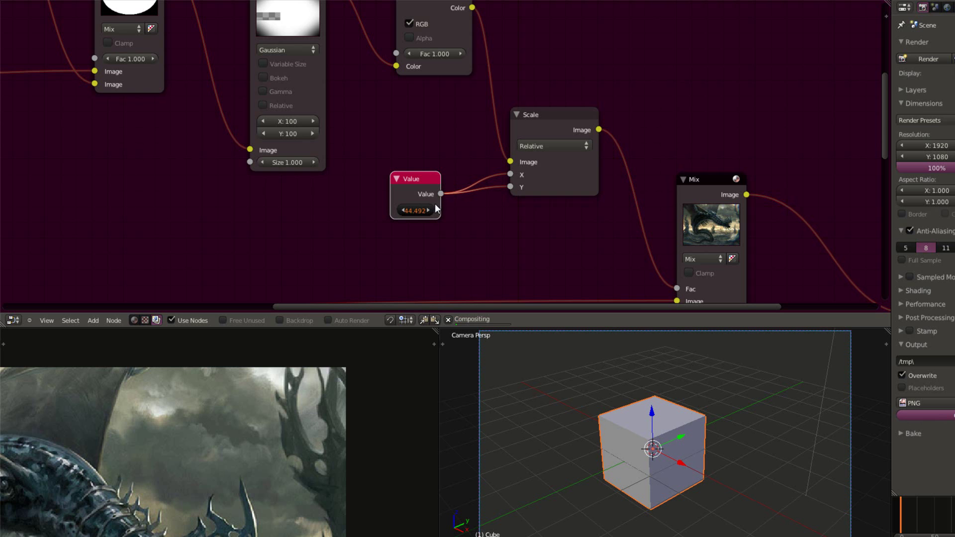
{"action": "left_click_drag", "start_coordinate": [432, 207], "coordinate": [434, 208]}
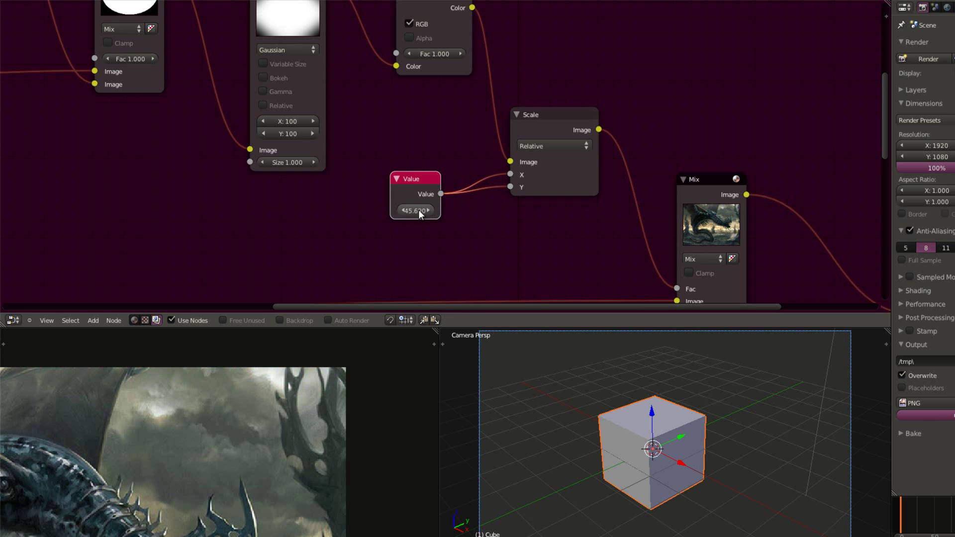
{"action": "left_click", "coordinate": [419, 210]}
{"action": "type", "text": "2"}
{"action": "key", "text": "Return"}
Step: Set the mask's Value node to 1 and check the whole image in the preview
{"action": "type", "text": "1"}
{"action": "key", "text": "Return"}
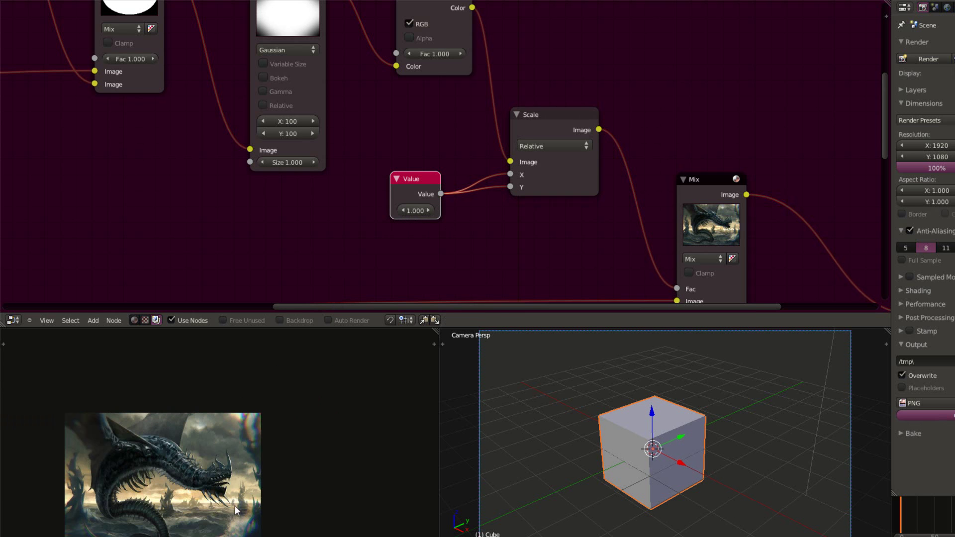
{"action": "middle_click_drag", "start_coordinate": [235, 505], "coordinate": [226, 458]}
{"action": "scroll", "coordinate": [265, 430], "scroll_direction": "up", "scroll_amount": 3}
{"action": "scroll", "coordinate": [225, 458], "scroll_direction": "down", "scroll_amount": 1}
Step: Move the mask's Value node closer to the Scale node it drives
{"action": "scroll", "coordinate": [552, 248], "scroll_direction": "down", "scroll_amount": 5}
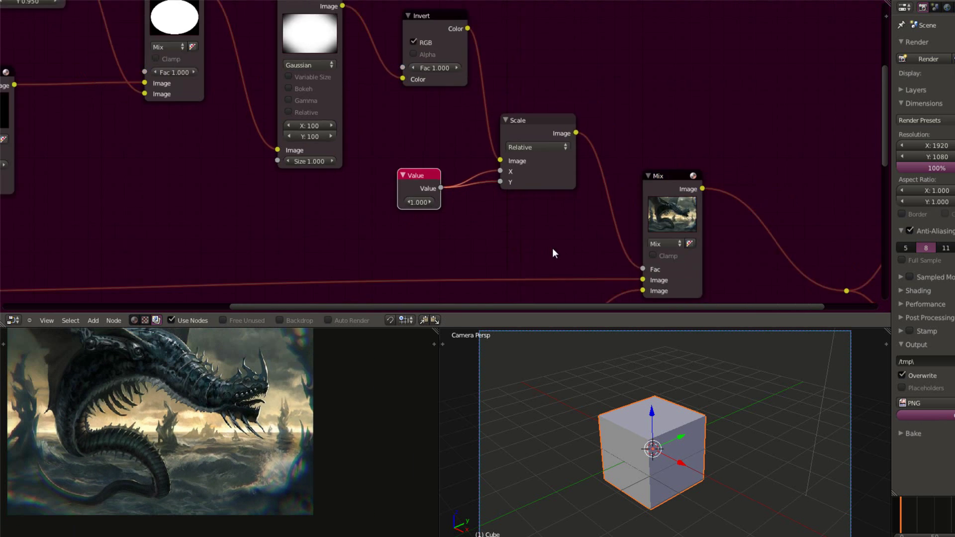
{"action": "key", "text": "g"}
{"action": "left_click", "coordinate": [477, 196]}
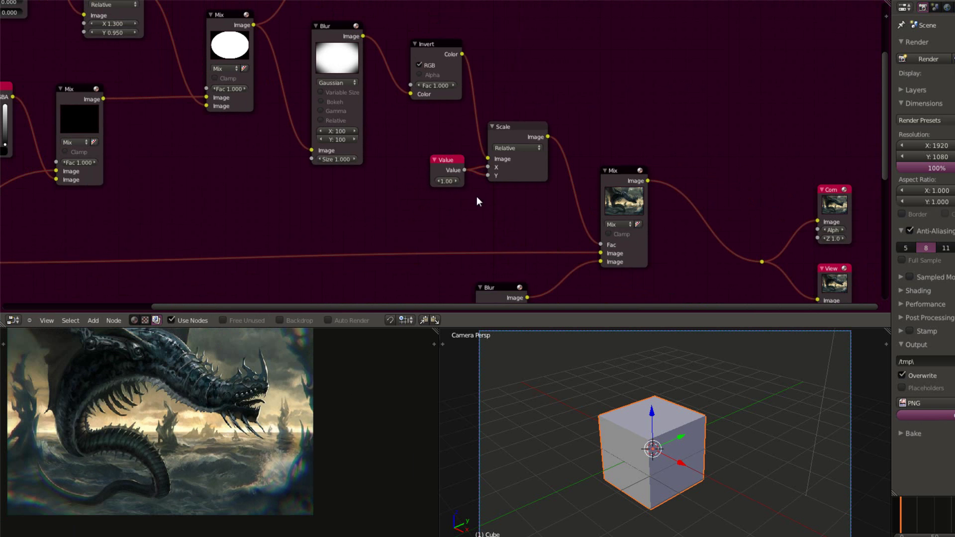
Step: Select the lower Value node with its three Power nodes and move the group up closer to the channel Scale nodes
{"action": "scroll", "coordinate": [477, 196], "scroll_direction": "down", "scroll_amount": 2}
{"action": "scroll", "coordinate": [393, 229], "scroll_direction": "down", "scroll_amount": 3}
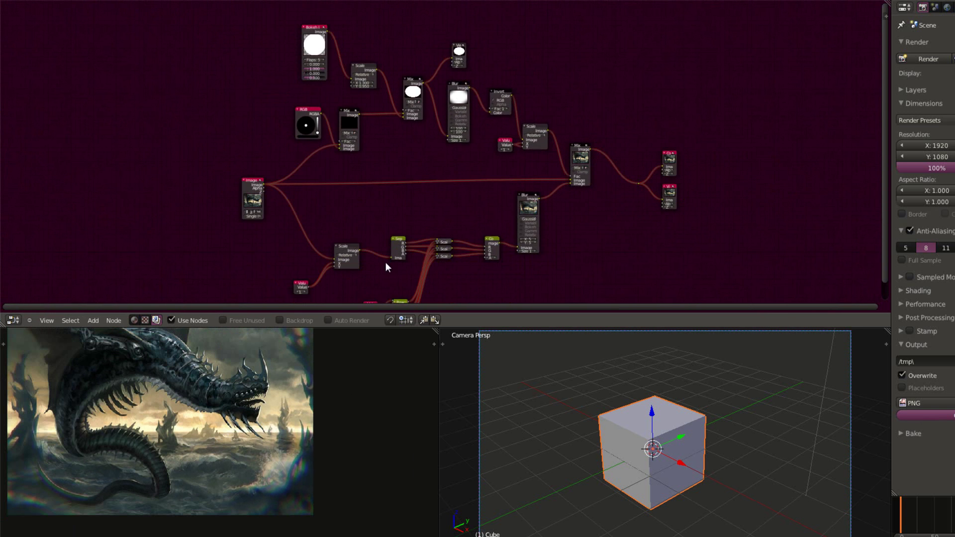
{"action": "middle_click_drag", "start_coordinate": [390, 262], "coordinate": [389, 275]}
{"action": "scroll", "coordinate": [389, 275], "scroll_direction": "up", "scroll_amount": 5}
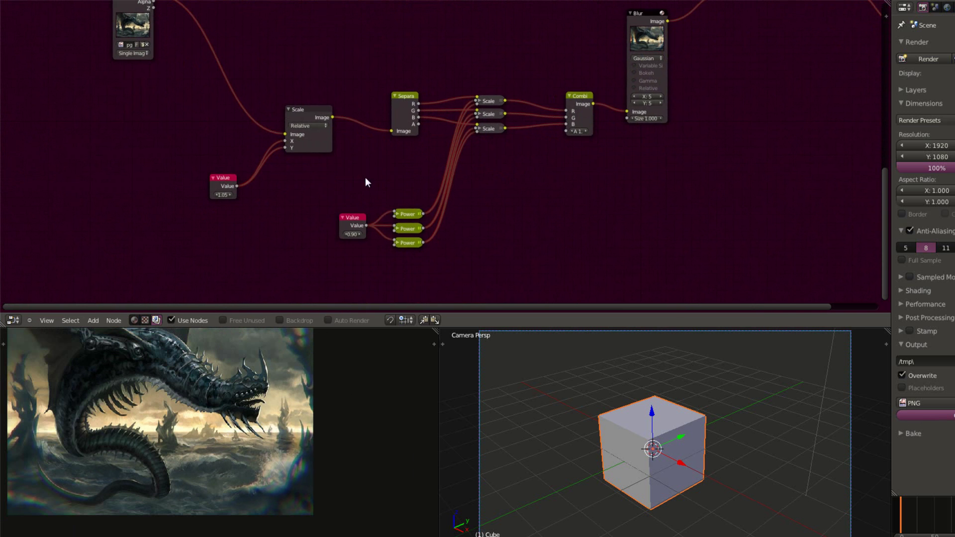
{"action": "key", "text": "b"}
{"action": "left_click_drag", "start_coordinate": [319, 177], "coordinate": [442, 281]}
{"action": "key", "text": "g"}
{"action": "left_click", "coordinate": [428, 240]}
{"action": "key", "text": "a"}
Step: Review the complete node tree and examine the final image's edges and centre in the preview
{"action": "scroll", "coordinate": [381, 68], "scroll_direction": "down", "scroll_amount": 6}
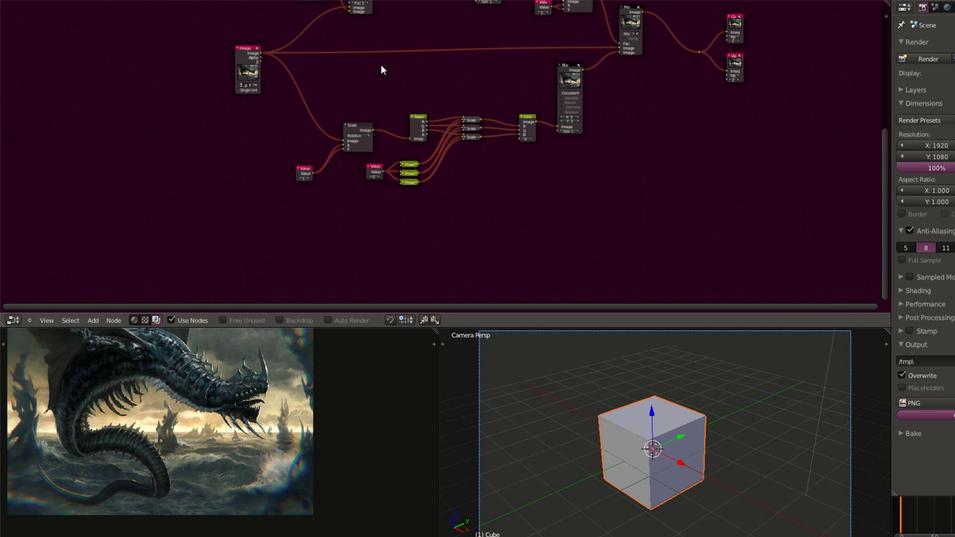
{"action": "middle_click_drag", "start_coordinate": [382, 68], "coordinate": [355, 195]}
{"action": "scroll", "coordinate": [358, 196], "scroll_direction": "down", "scroll_amount": 1}
{"action": "scroll", "coordinate": [360, 196], "scroll_direction": "down", "scroll_amount": 1}
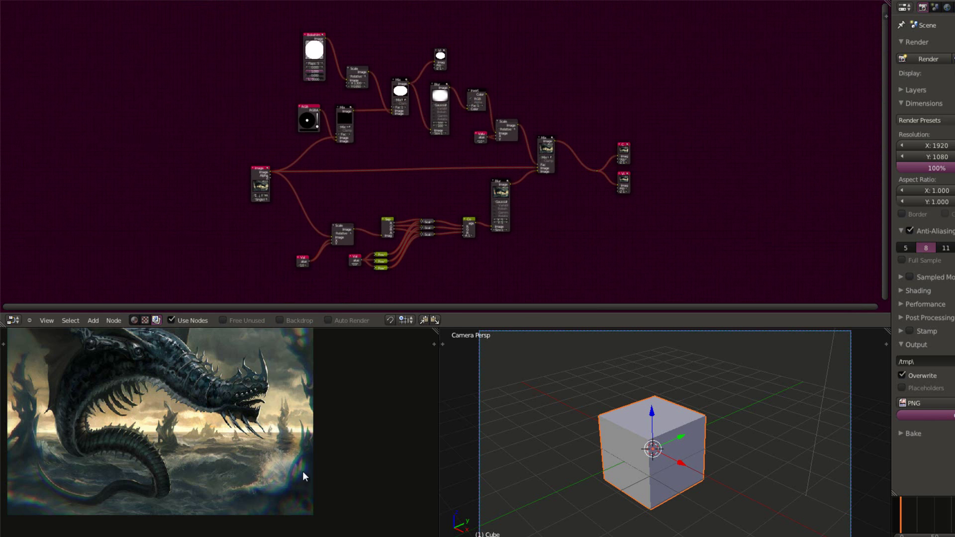
{"action": "scroll", "coordinate": [293, 465], "scroll_direction": "up", "scroll_amount": 4}
{"action": "scroll", "coordinate": [288, 460], "scroll_direction": "down", "scroll_amount": 3}
{"action": "middle_click_drag", "start_coordinate": [197, 372], "coordinate": [295, 444]}
{"action": "scroll", "coordinate": [295, 444], "scroll_direction": "down", "scroll_amount": 3}
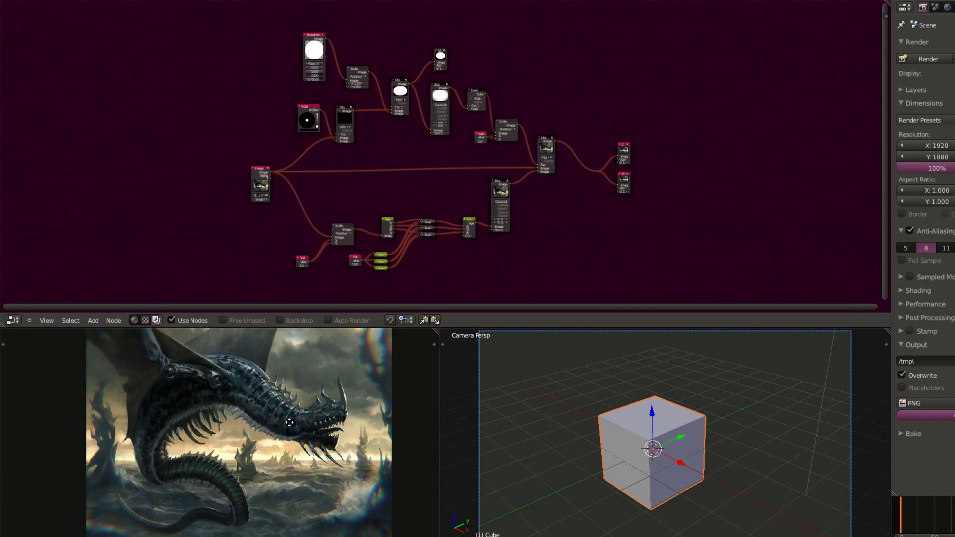
{"action": "scroll", "coordinate": [286, 426], "scroll_direction": "up", "scroll_amount": 1}
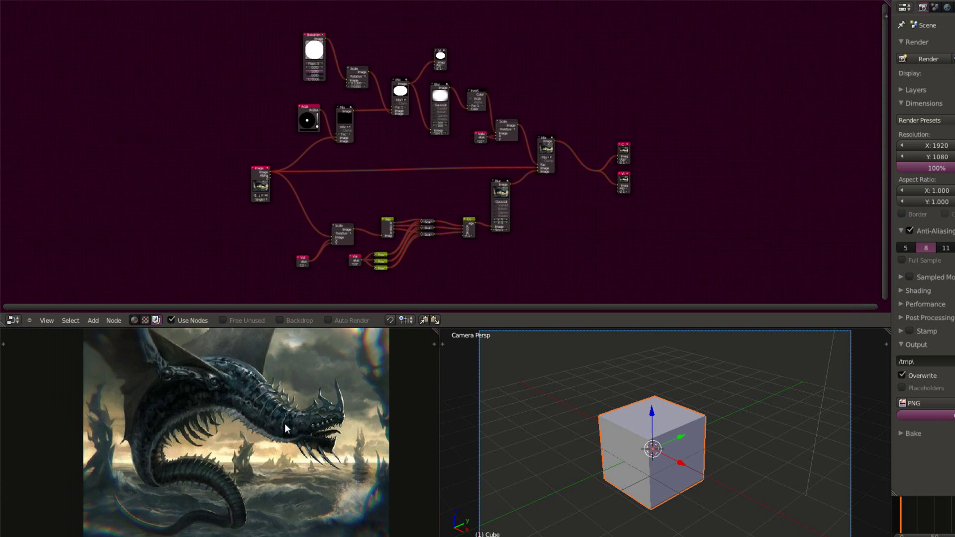